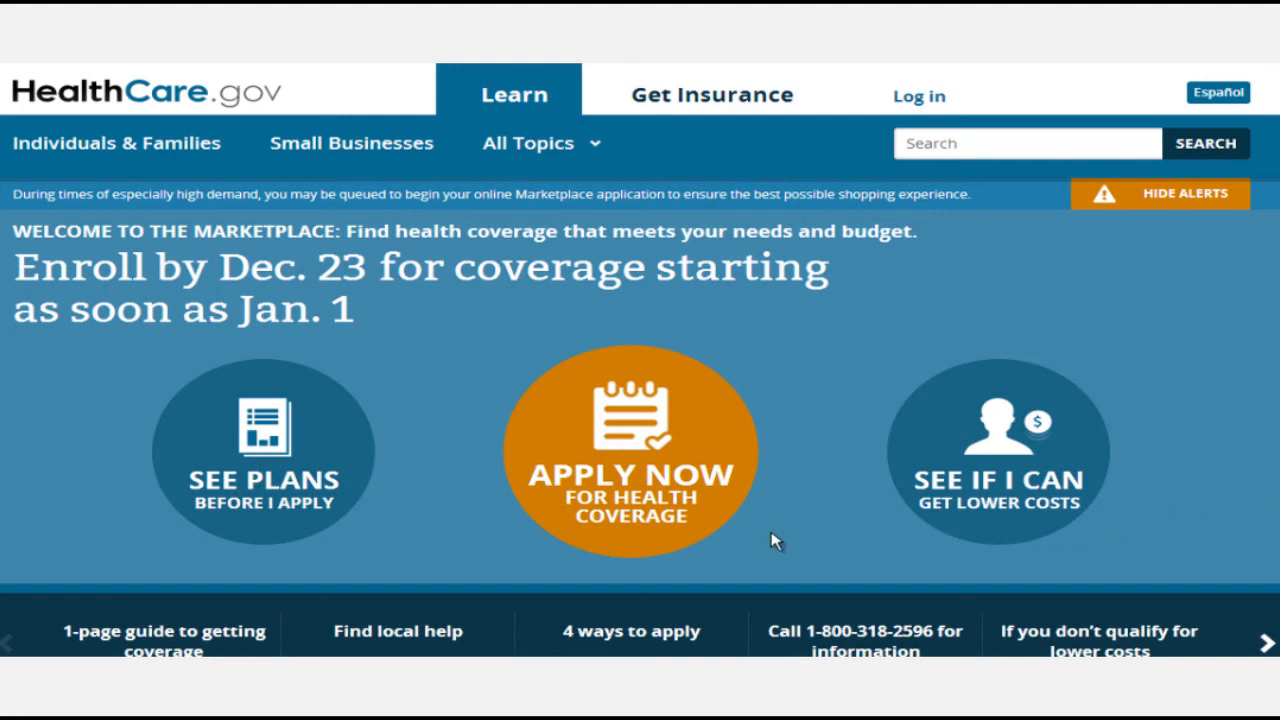
Start an online Marketplace application as an Ohio resident.
{"action": "left_click", "coordinate": [655, 466]}
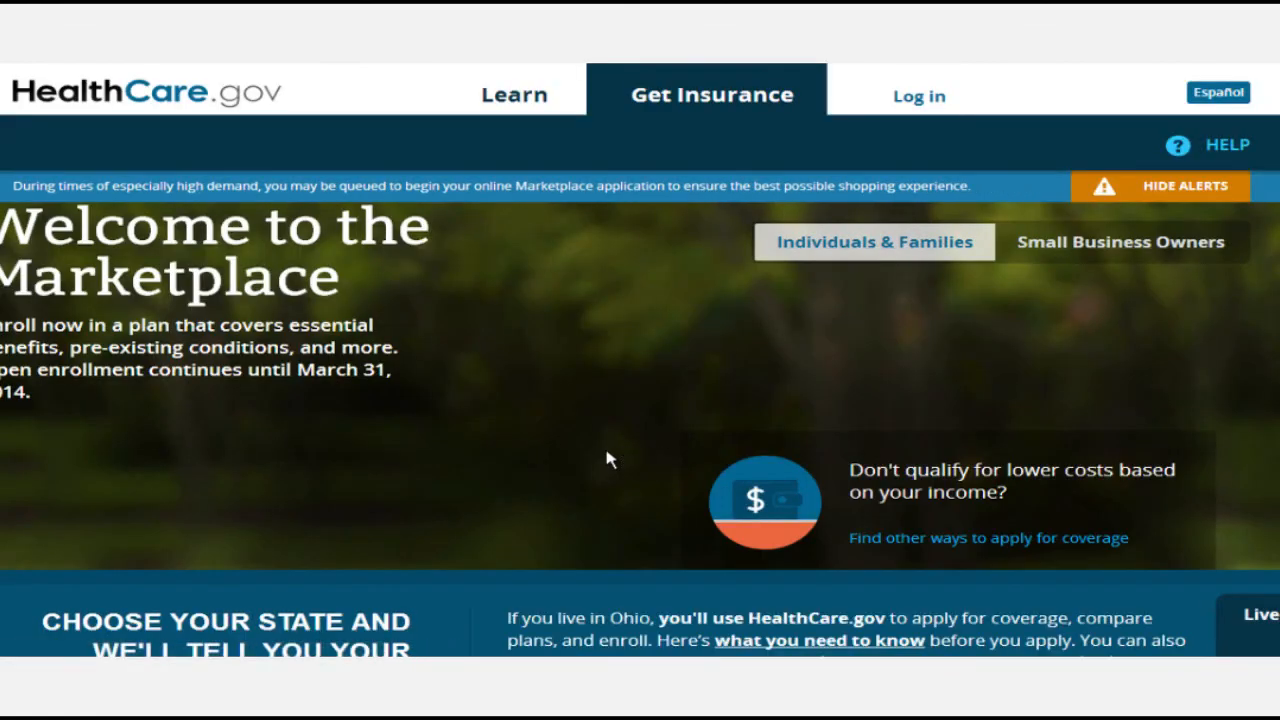
{"action": "scroll", "coordinate": [606, 457], "scroll_direction": "down", "scroll_amount": 2}
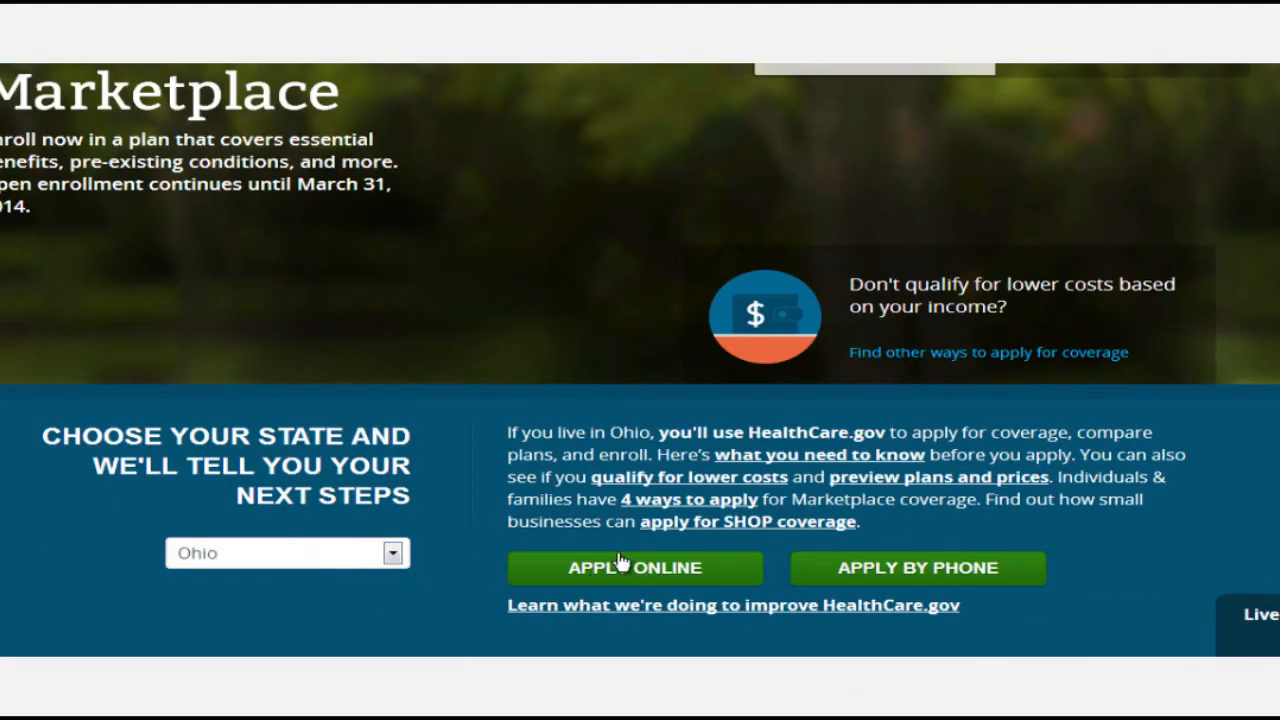
{"action": "scroll", "coordinate": [517, 587], "scroll_direction": "down", "scroll_amount": 2}
{"action": "scroll", "coordinate": [480, 571], "scroll_direction": "up", "scroll_amount": 2}
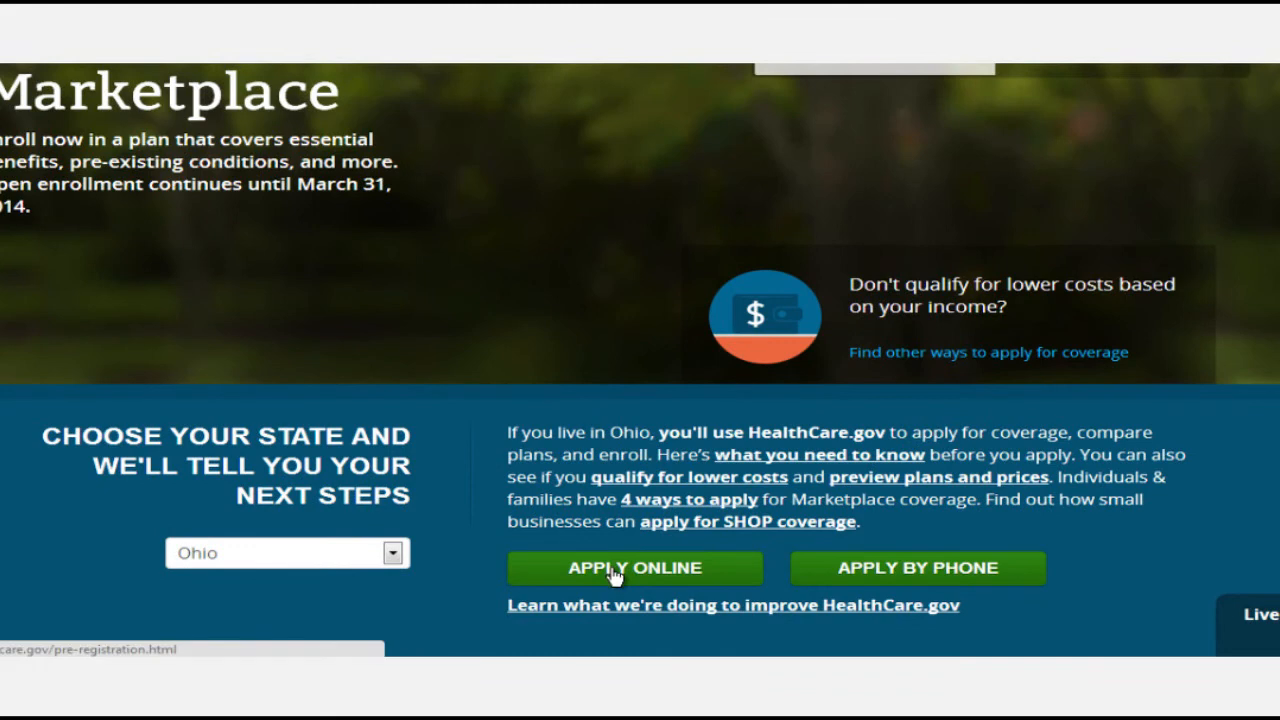
{"action": "left_click", "coordinate": [612, 574]}
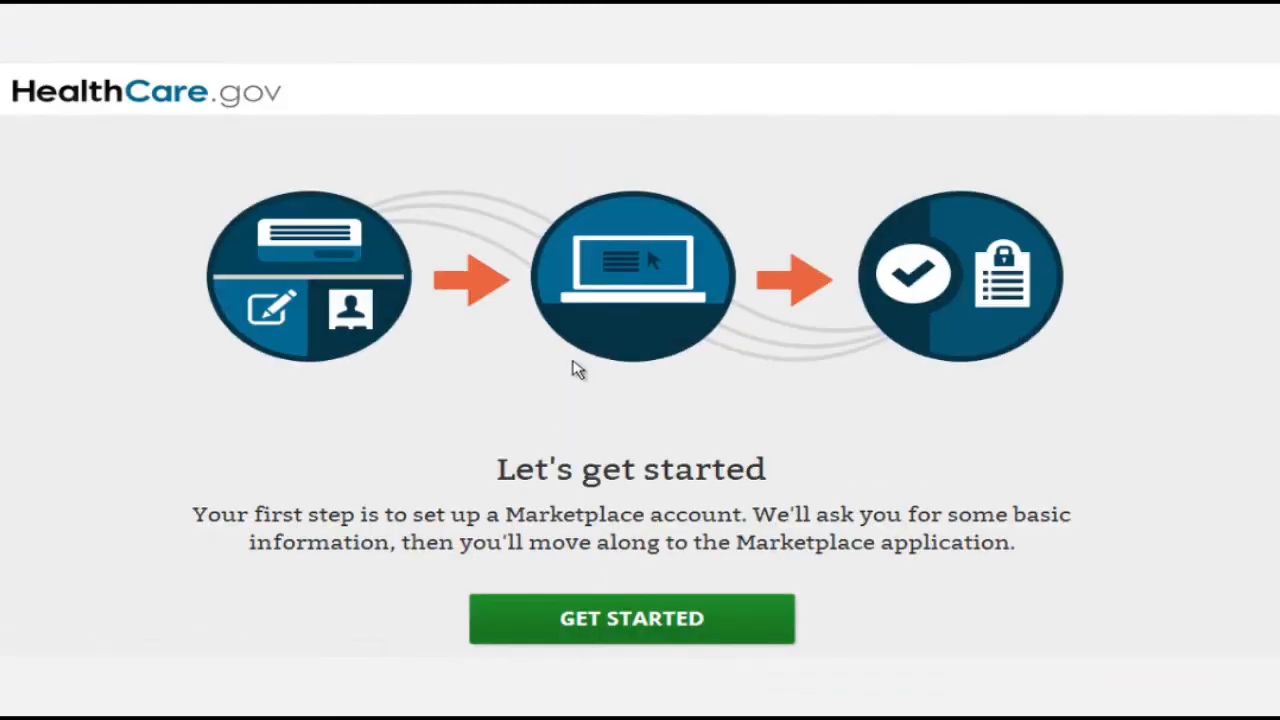
{"action": "left_click", "coordinate": [634, 634]}
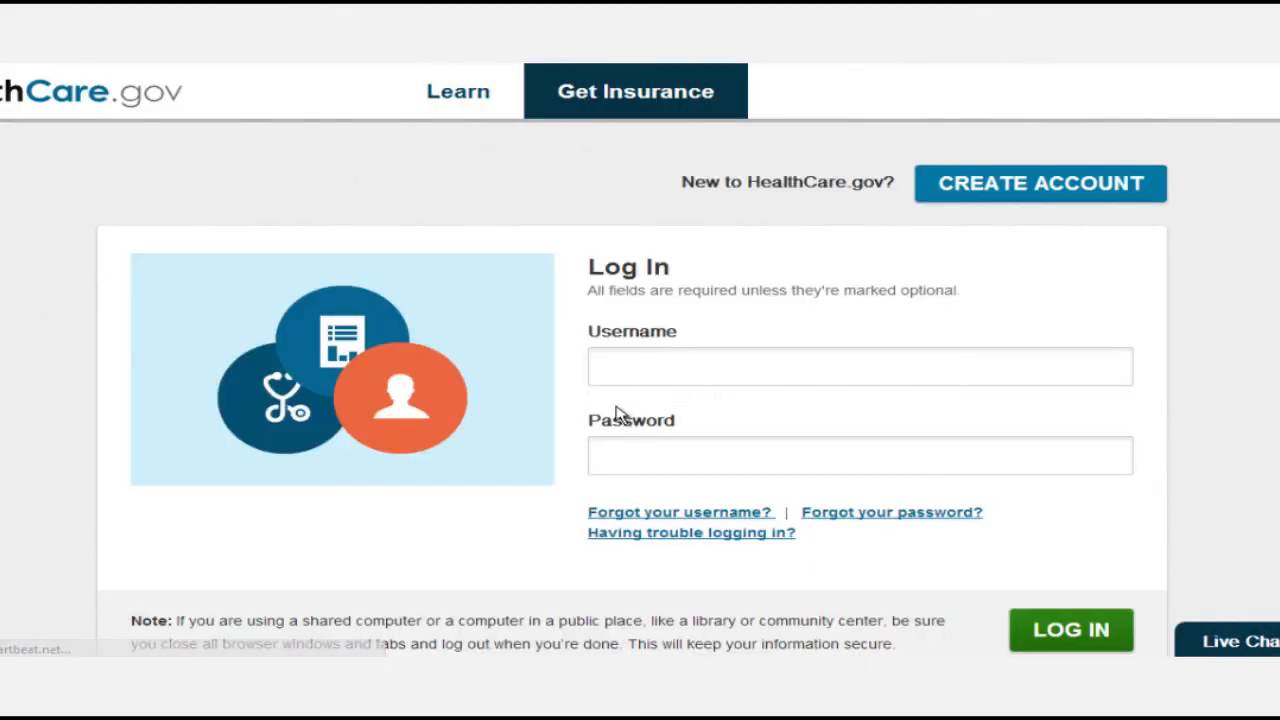
Log in to the Marketplace account with the account username and password.
{"action": "left_click", "coordinate": [649, 374]}
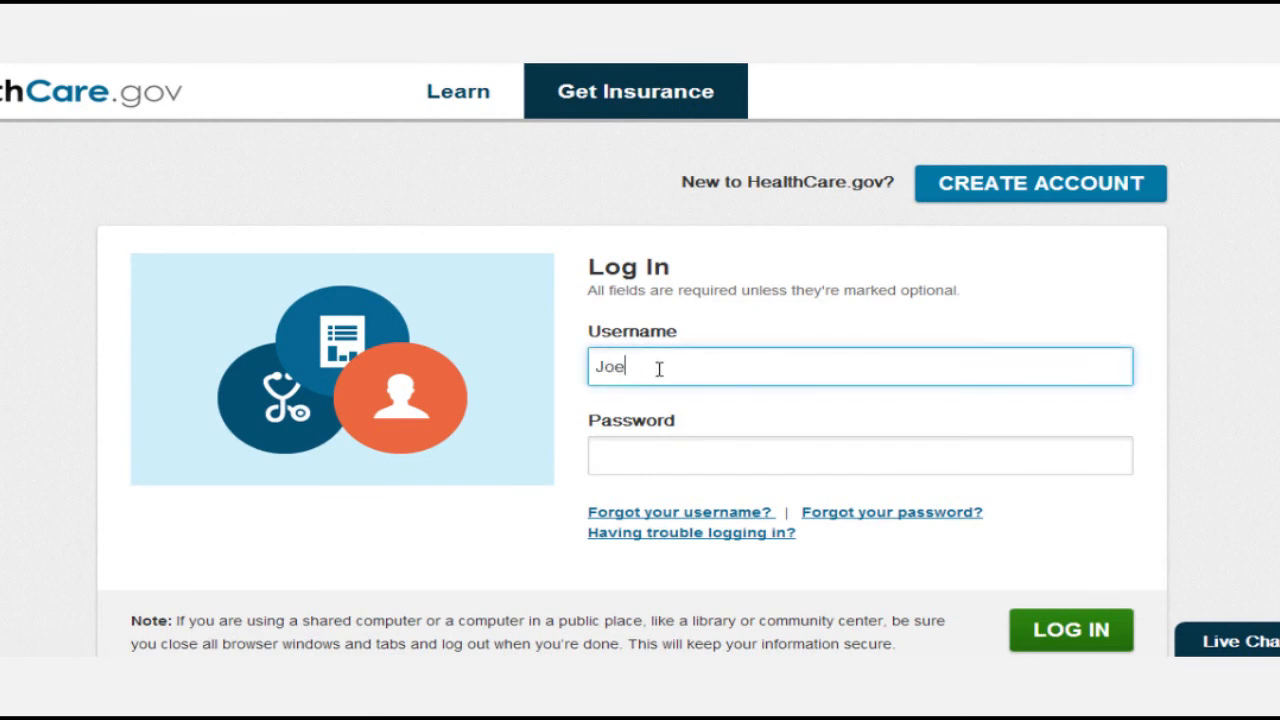
{"action": "left_click", "coordinate": [617, 443]}
{"action": "type", "text": "•••••"}
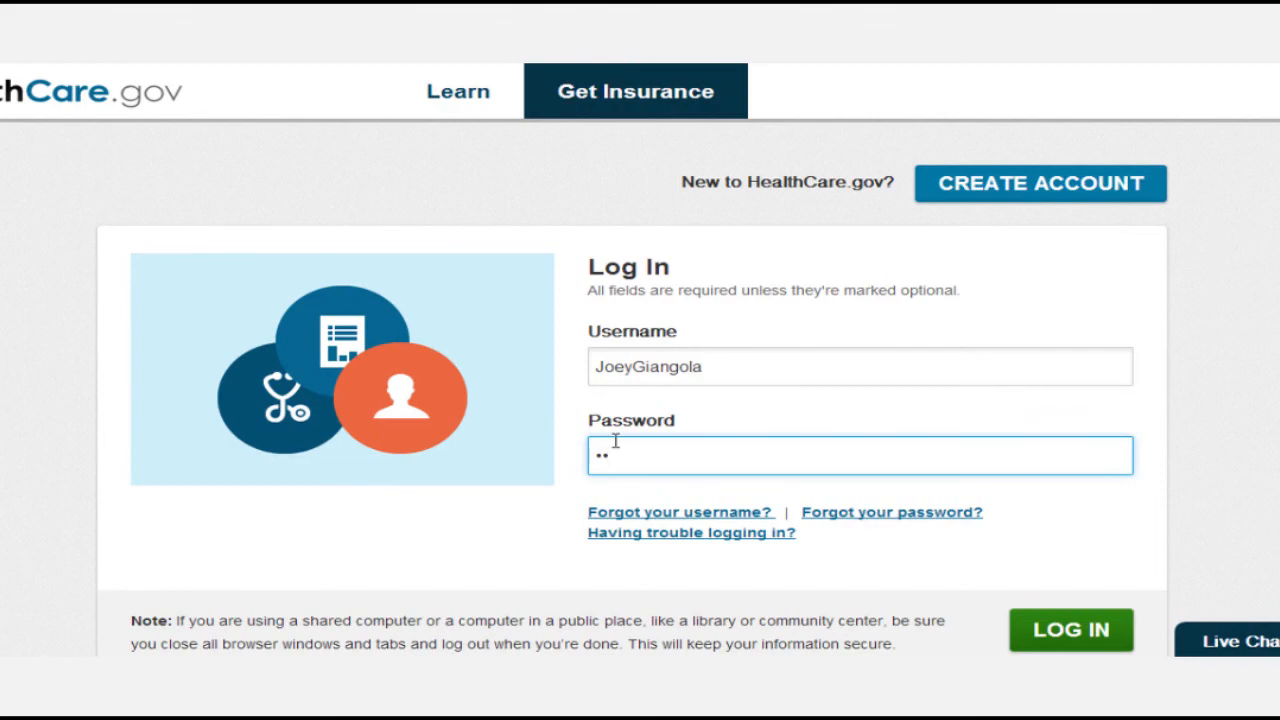
{"action": "type", "text": "•••••••"}
{"action": "key", "text": "Return"}
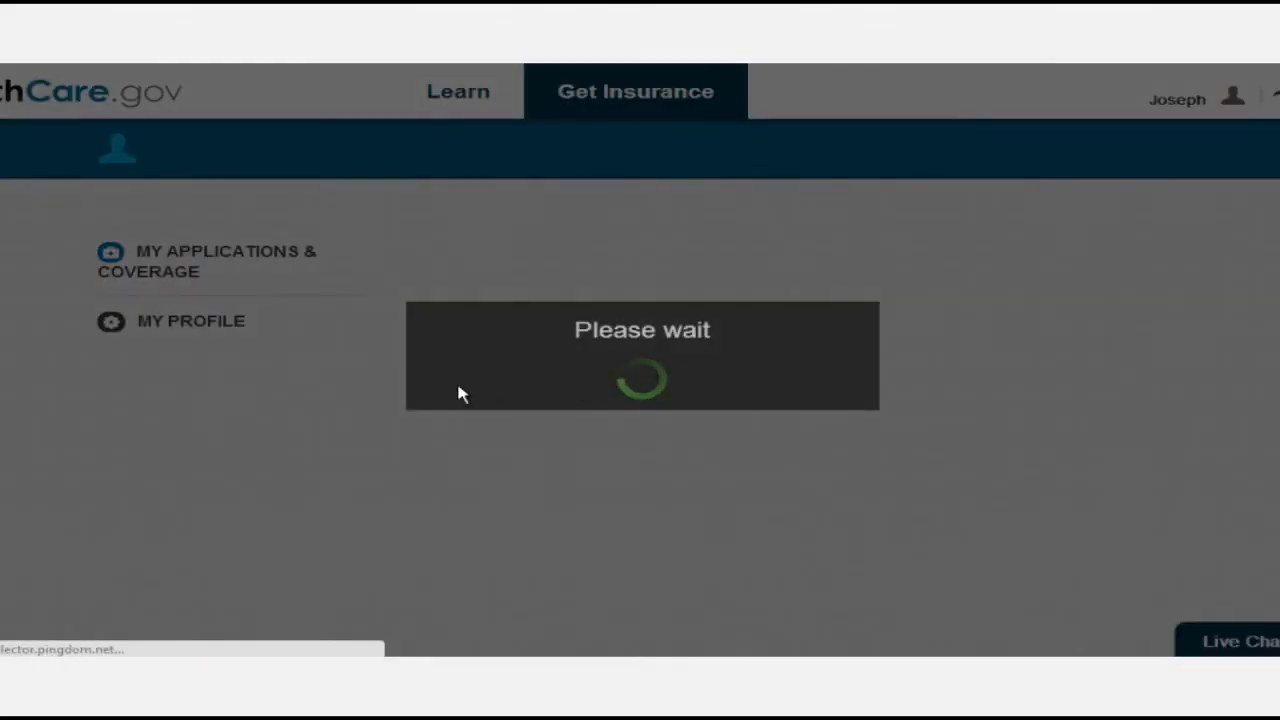
Choose to apply and shop for coverage for yourself and your family.
{"action": "scroll", "coordinate": [527, 460], "scroll_direction": "down", "scroll_amount": 2}
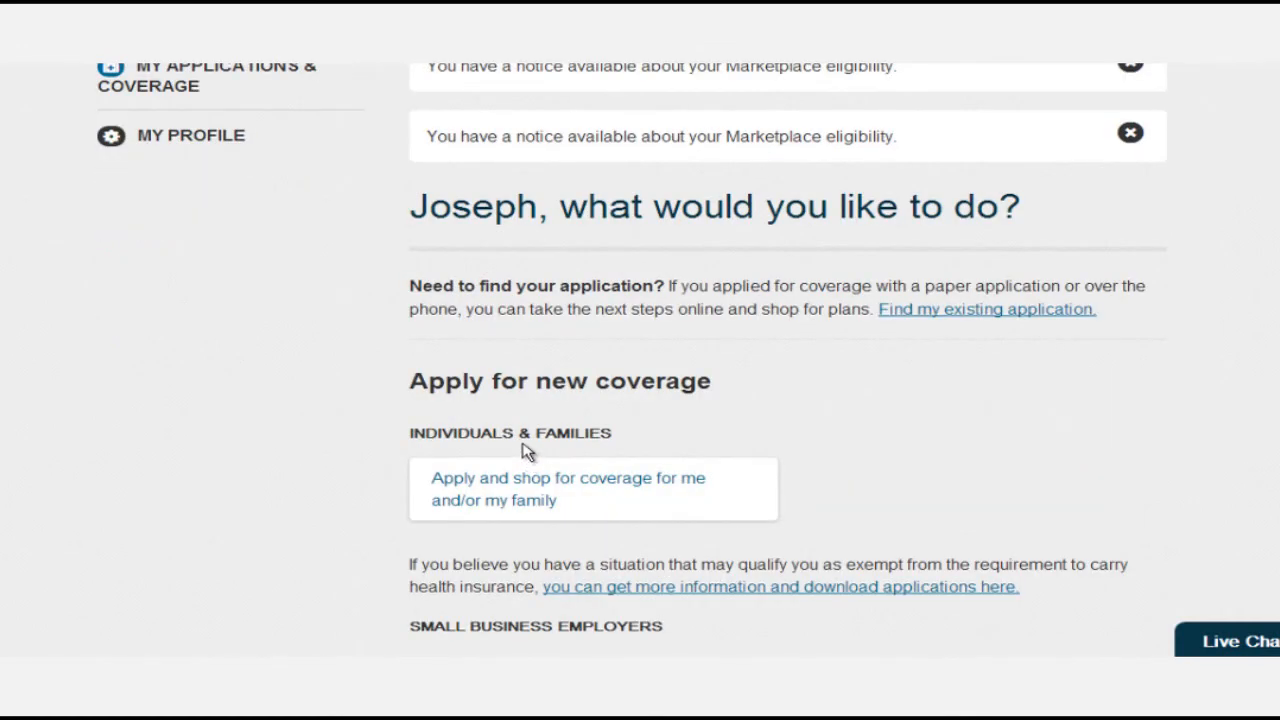
{"action": "scroll", "coordinate": [525, 440], "scroll_direction": "down", "scroll_amount": 2}
{"action": "scroll", "coordinate": [525, 440], "scroll_direction": "down", "scroll_amount": 1}
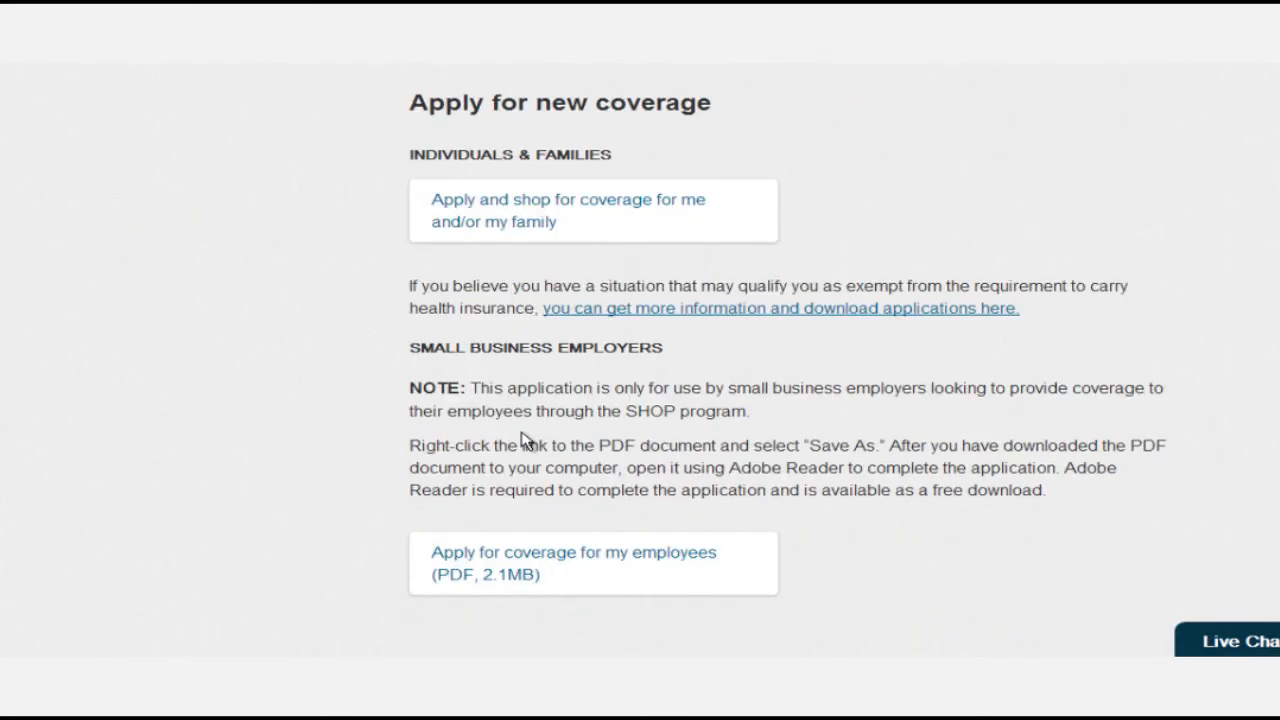
{"action": "scroll", "coordinate": [523, 435], "scroll_direction": "up", "scroll_amount": 2}
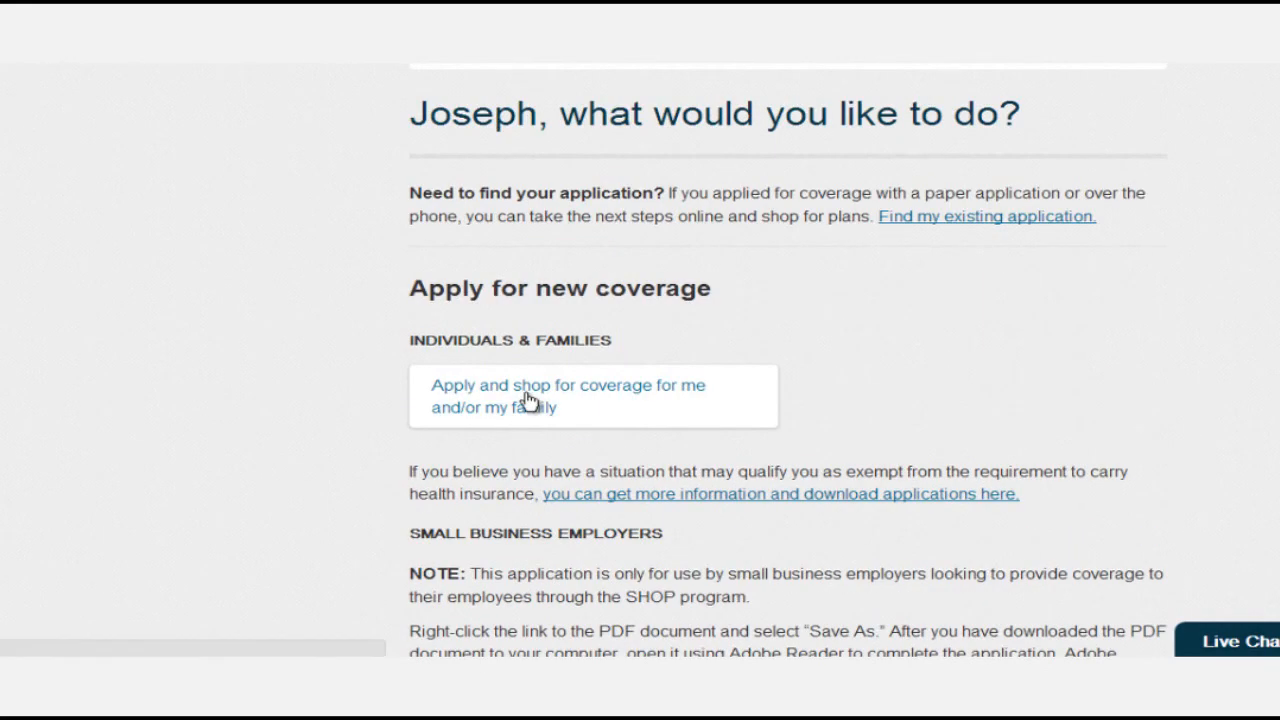
{"action": "left_click", "coordinate": [529, 403]}
{"action": "scroll", "coordinate": [263, 400], "scroll_direction": "down", "scroll_amount": 1}
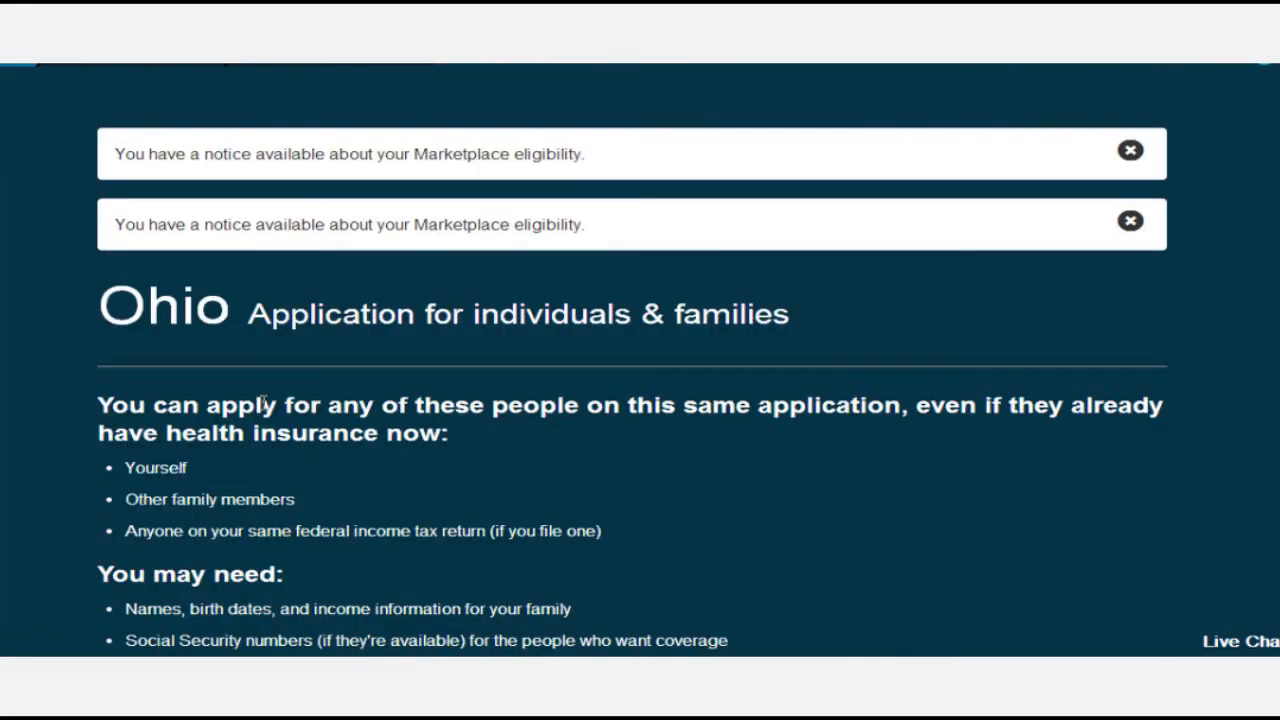
{"action": "scroll", "coordinate": [700, 498], "scroll_direction": "down", "scroll_amount": 2}
Continue into the Ohio application and review what the Start your application page requires.
{"action": "left_click", "coordinate": [385, 519]}
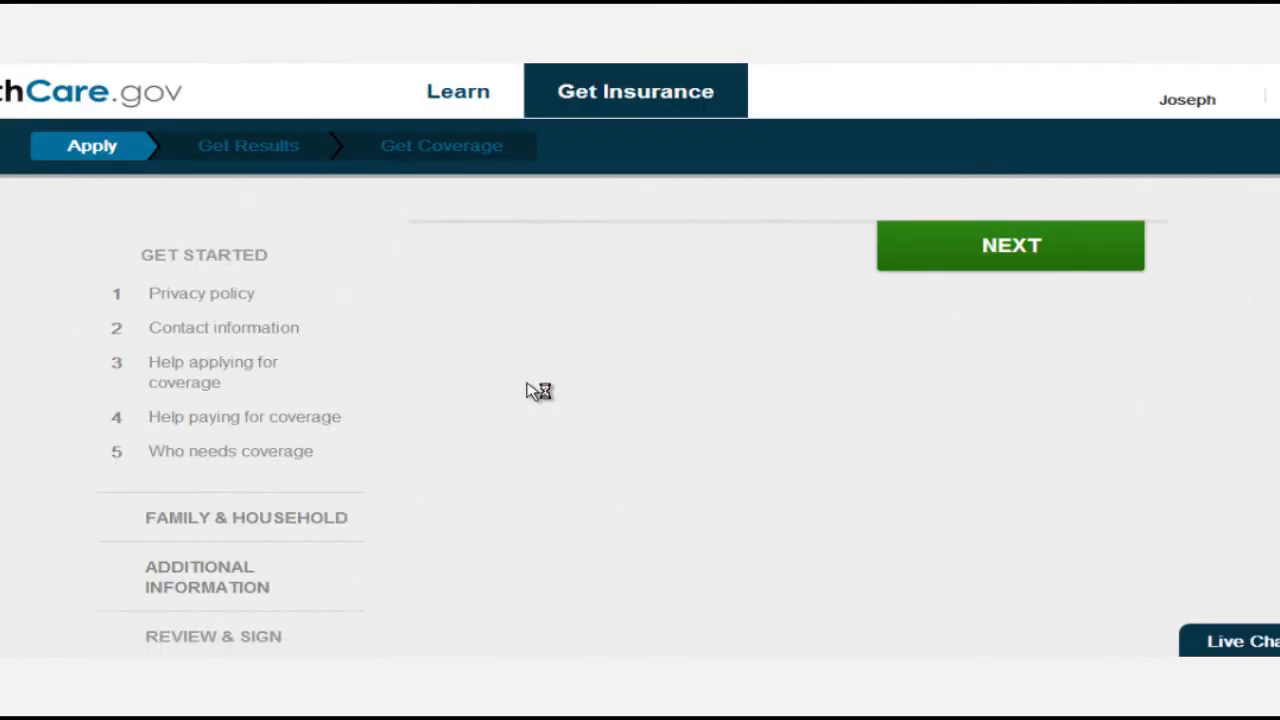
{"action": "scroll", "coordinate": [534, 385], "scroll_direction": "down", "scroll_amount": 3}
{"action": "scroll", "coordinate": [780, 463], "scroll_direction": "up", "scroll_amount": 1}
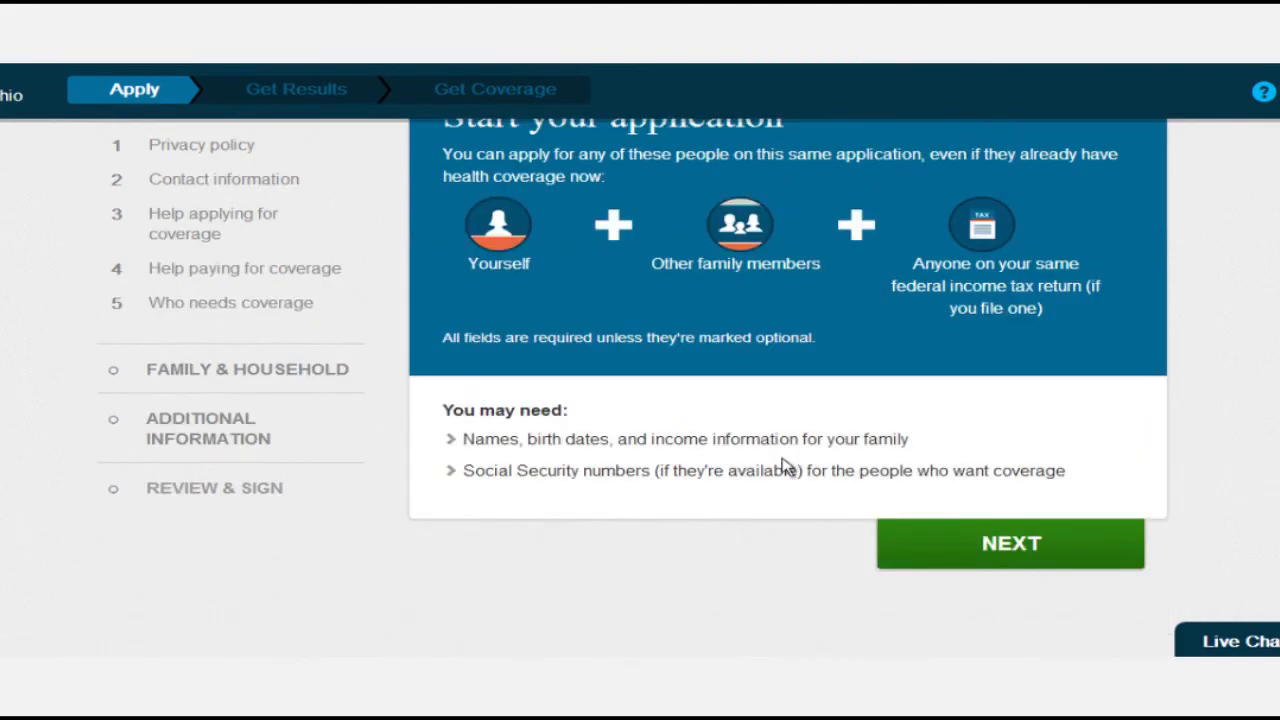
{"action": "scroll", "coordinate": [709, 534], "scroll_direction": "up", "scroll_amount": 2}
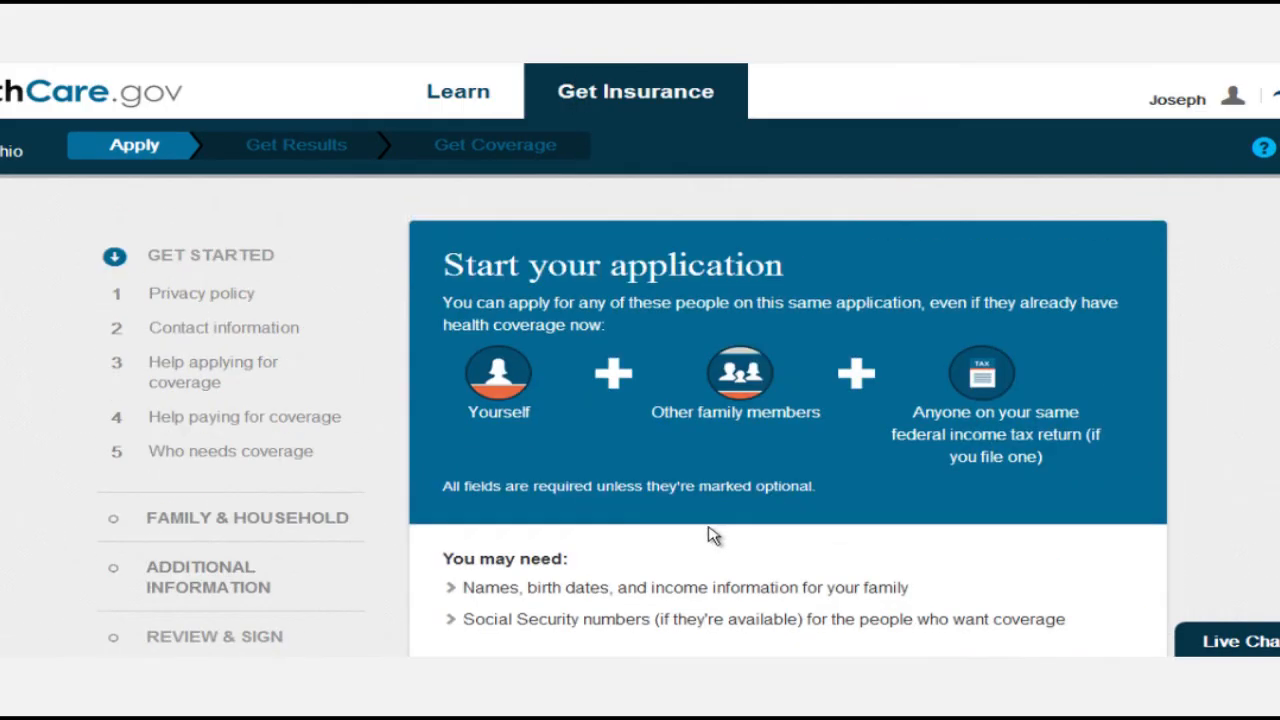
{"action": "scroll", "coordinate": [705, 553], "scroll_direction": "down", "scroll_amount": 2}
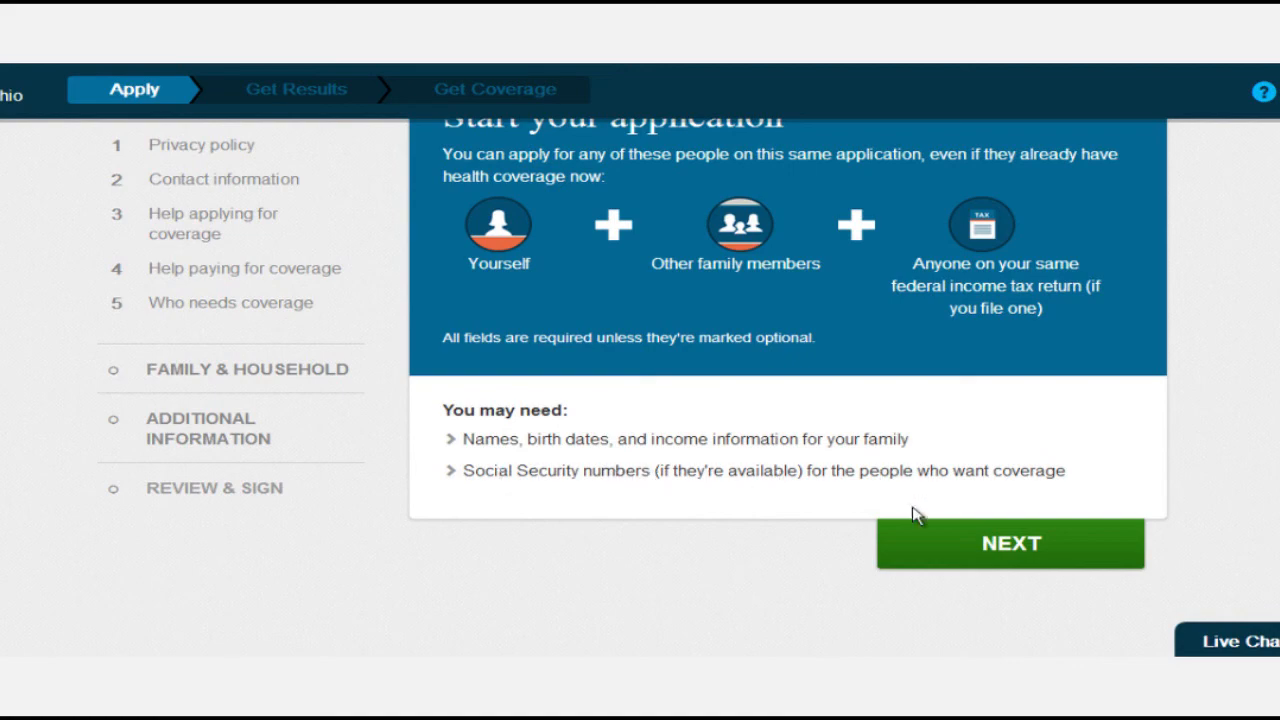
Read the Privacy policy and tick consent to use information from data sources.
{"action": "left_click", "coordinate": [966, 543]}
{"action": "scroll", "coordinate": [855, 488], "scroll_direction": "up", "scroll_amount": 3}
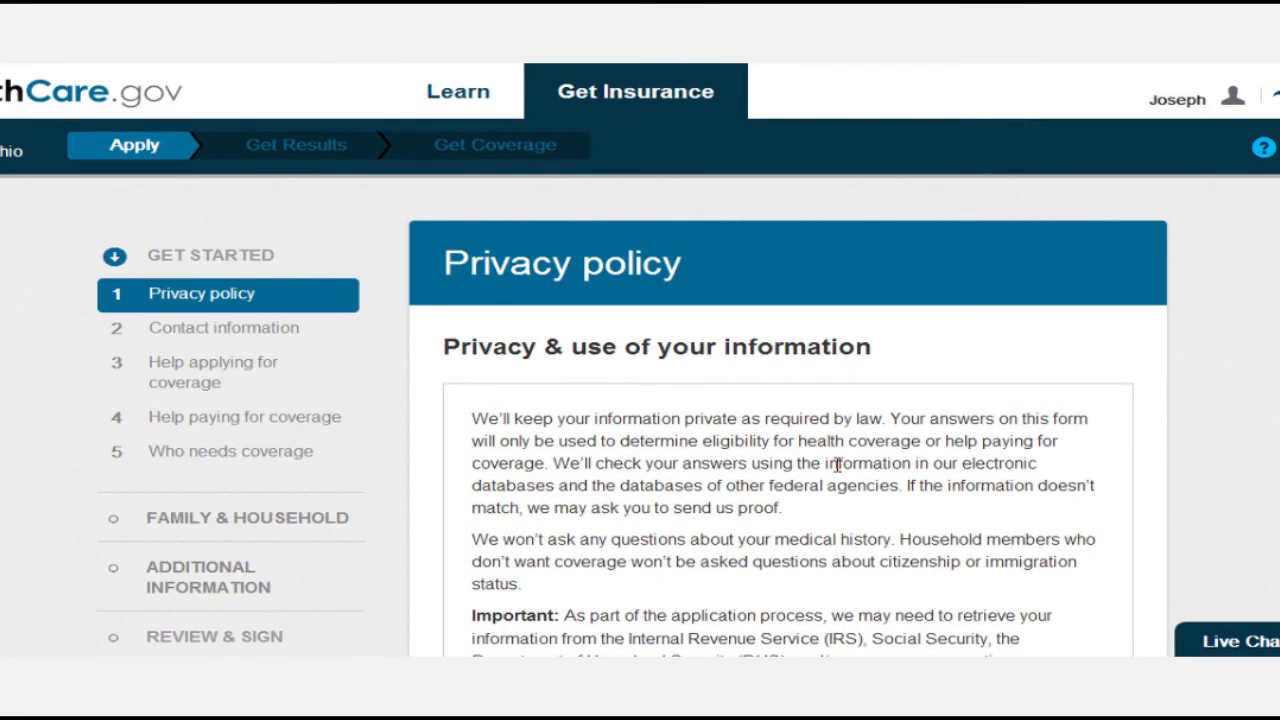
{"action": "scroll", "coordinate": [833, 488], "scroll_direction": "down", "scroll_amount": 2}
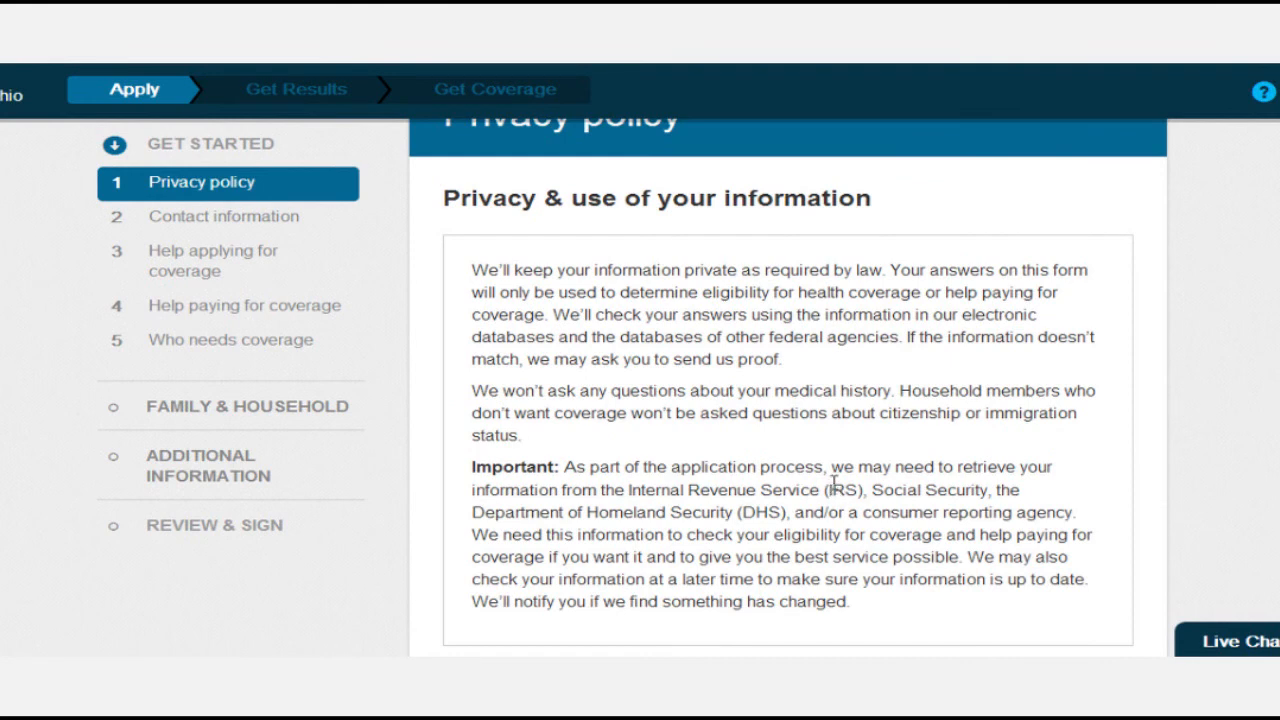
{"action": "scroll", "coordinate": [833, 485], "scroll_direction": "down", "scroll_amount": 1}
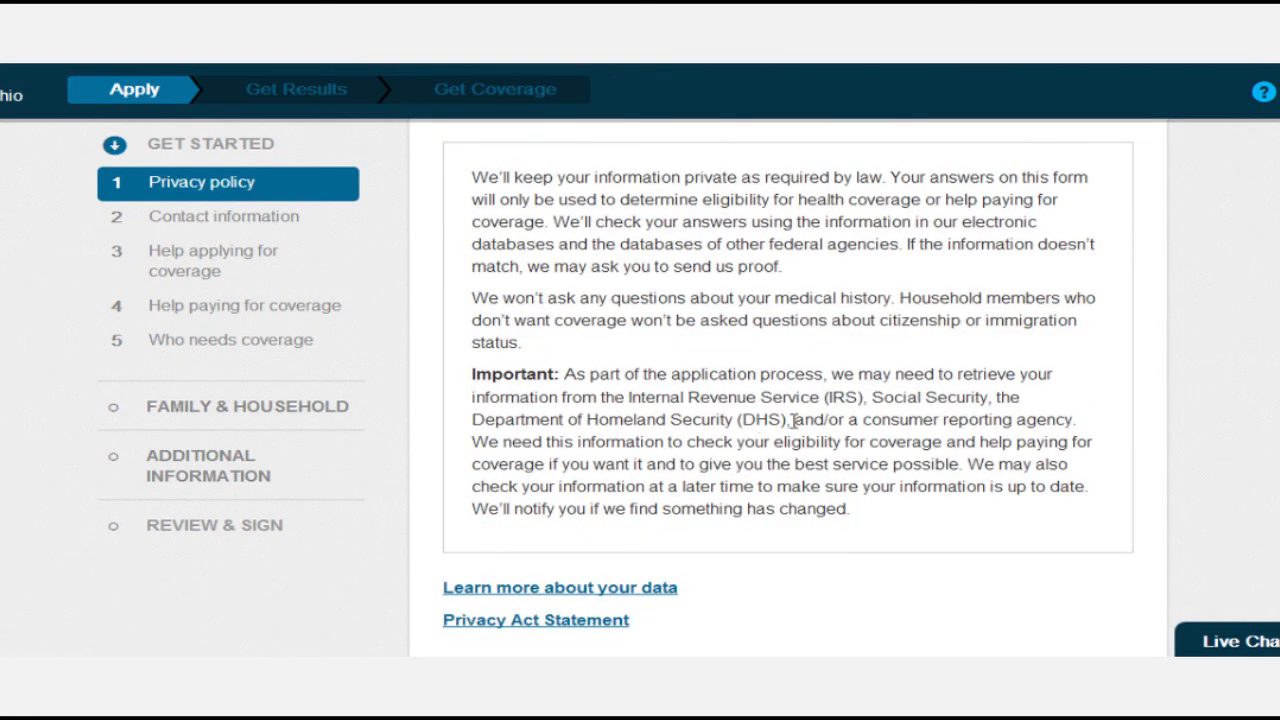
{"action": "left_click_drag", "start_coordinate": [793, 420], "coordinate": [633, 400]}
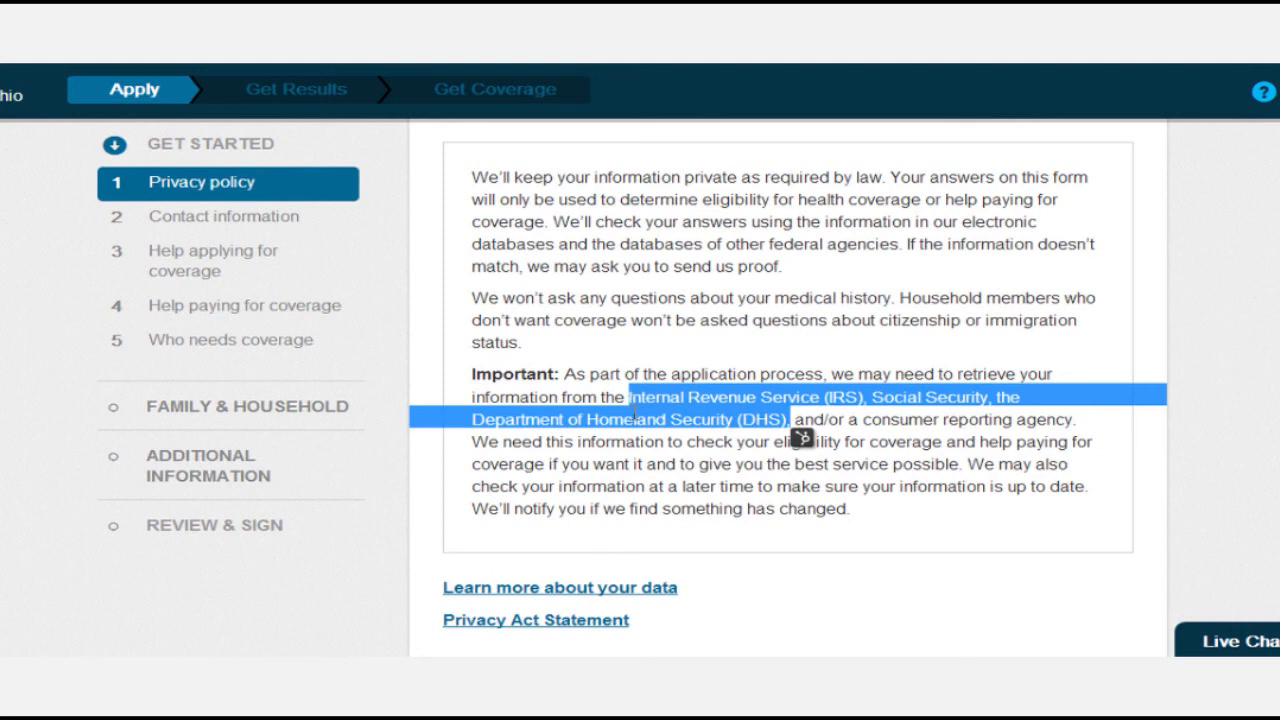
{"action": "left_click", "coordinate": [634, 414]}
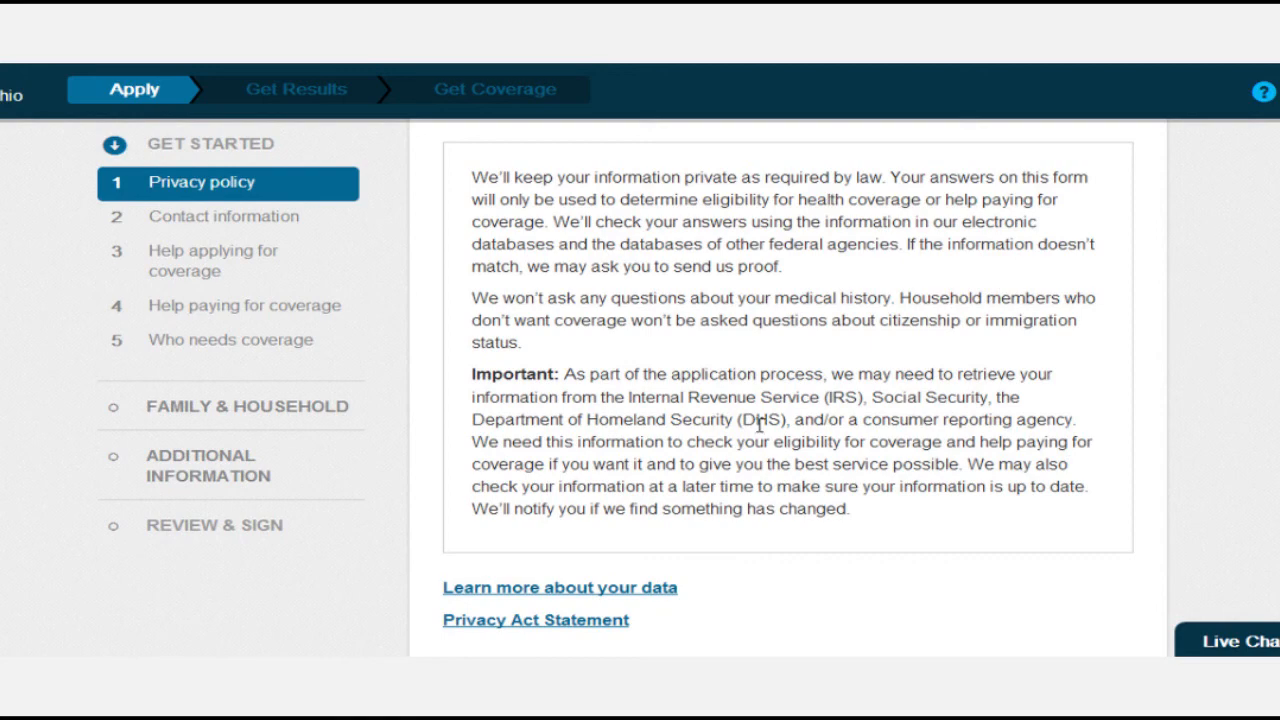
{"action": "scroll", "coordinate": [760, 424], "scroll_direction": "down", "scroll_amount": 3}
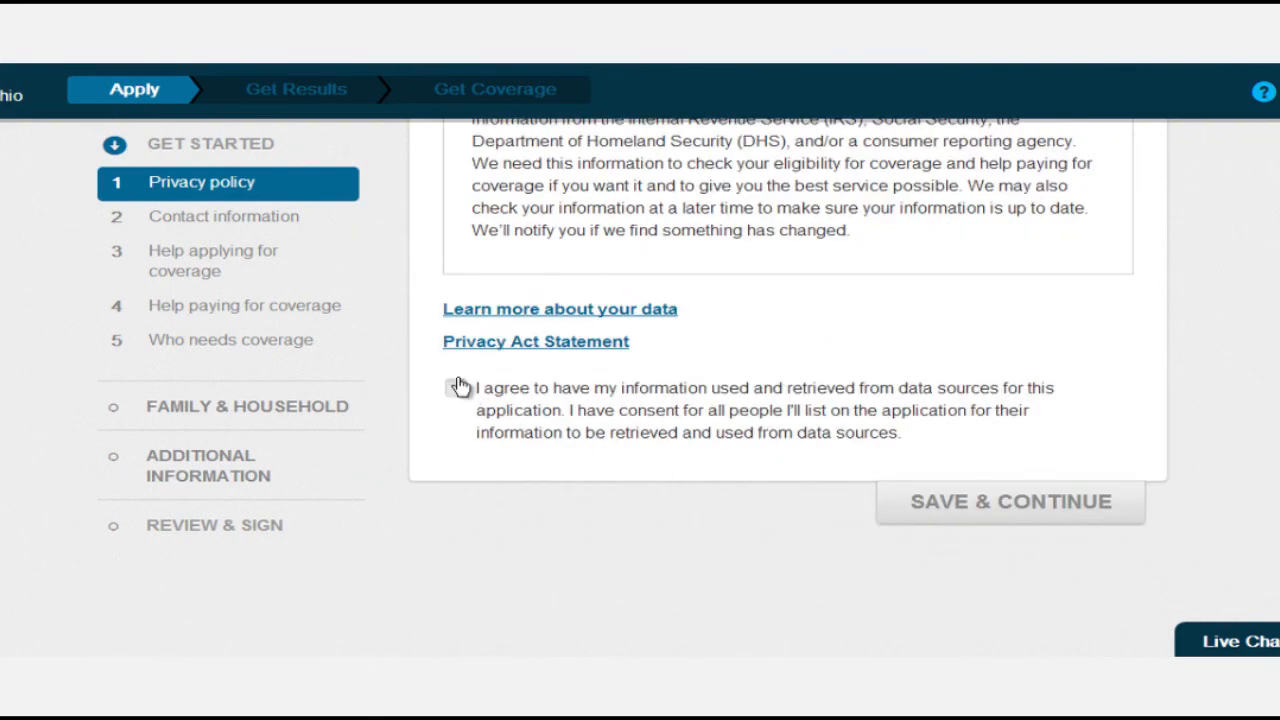
{"action": "left_click", "coordinate": [459, 387]}
Choose to read notices online with email contact, entering the applicant's e-mail address.
{"action": "left_click", "coordinate": [977, 506]}
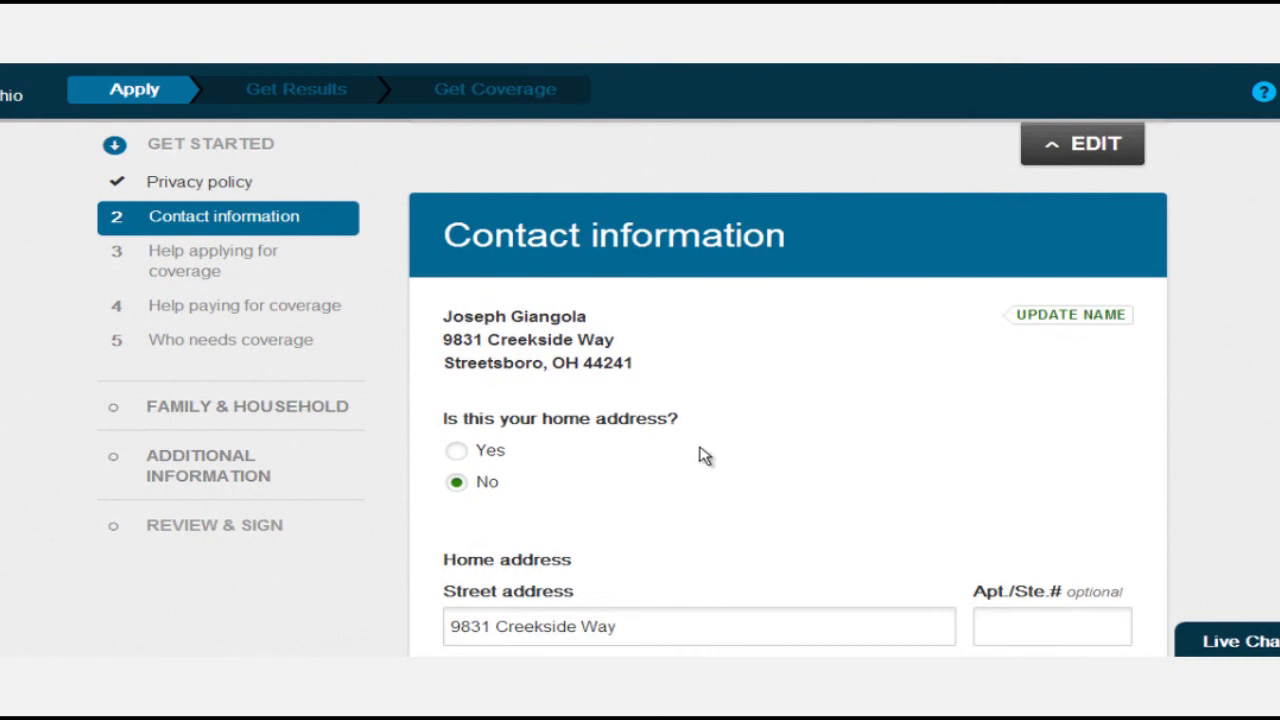
{"action": "scroll", "coordinate": [720, 463], "scroll_direction": "down", "scroll_amount": 1}
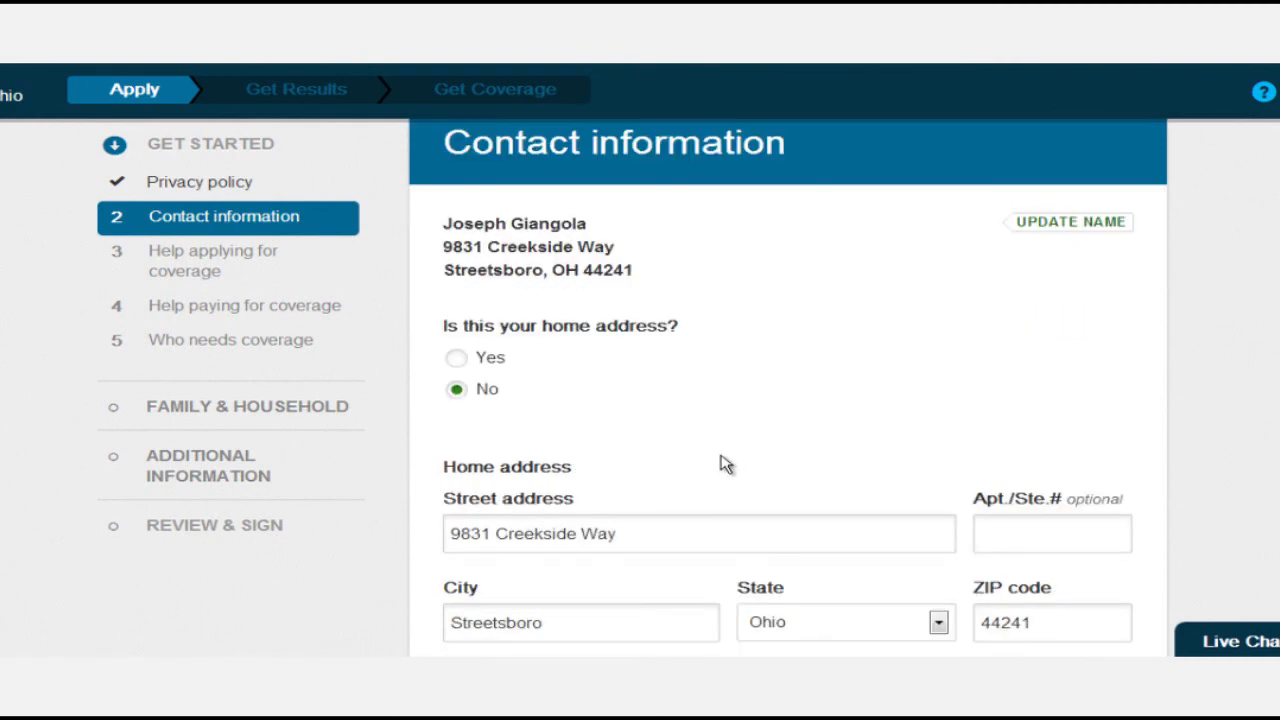
{"action": "scroll", "coordinate": [724, 464], "scroll_direction": "down", "scroll_amount": 7}
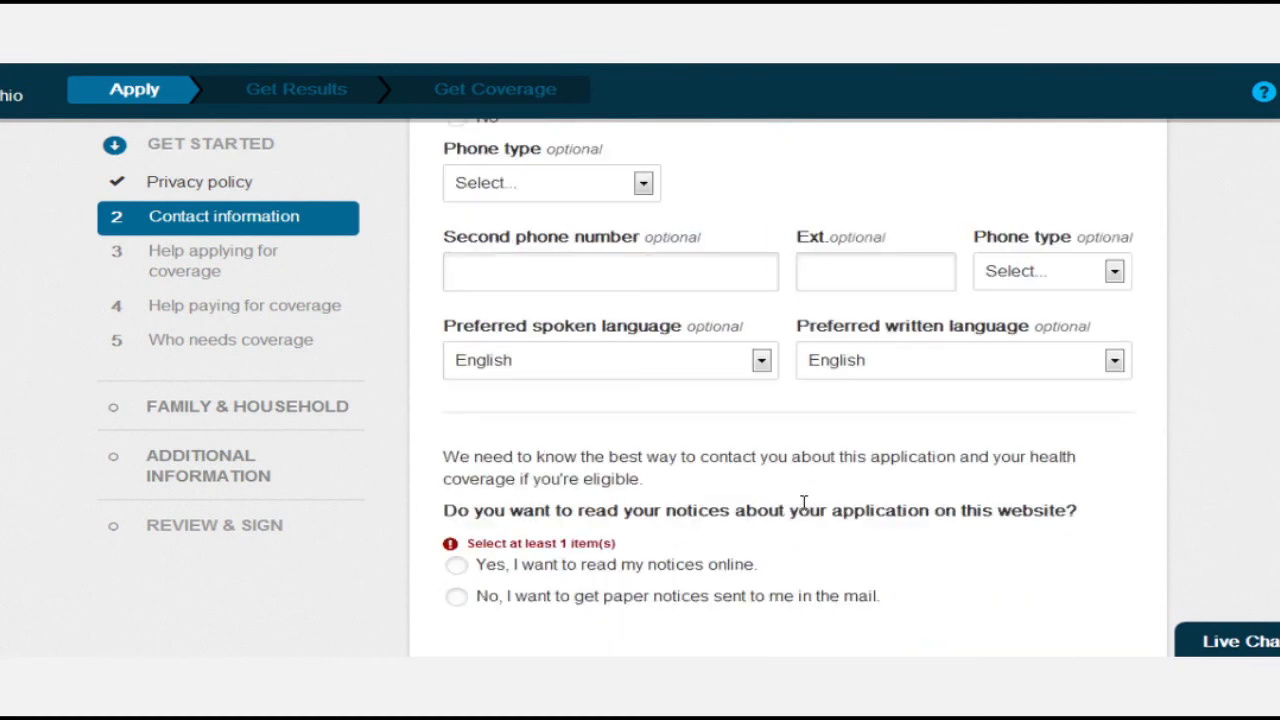
{"action": "scroll", "coordinate": [803, 502], "scroll_direction": "down", "scroll_amount": 1}
{"action": "left_click", "coordinate": [465, 480]}
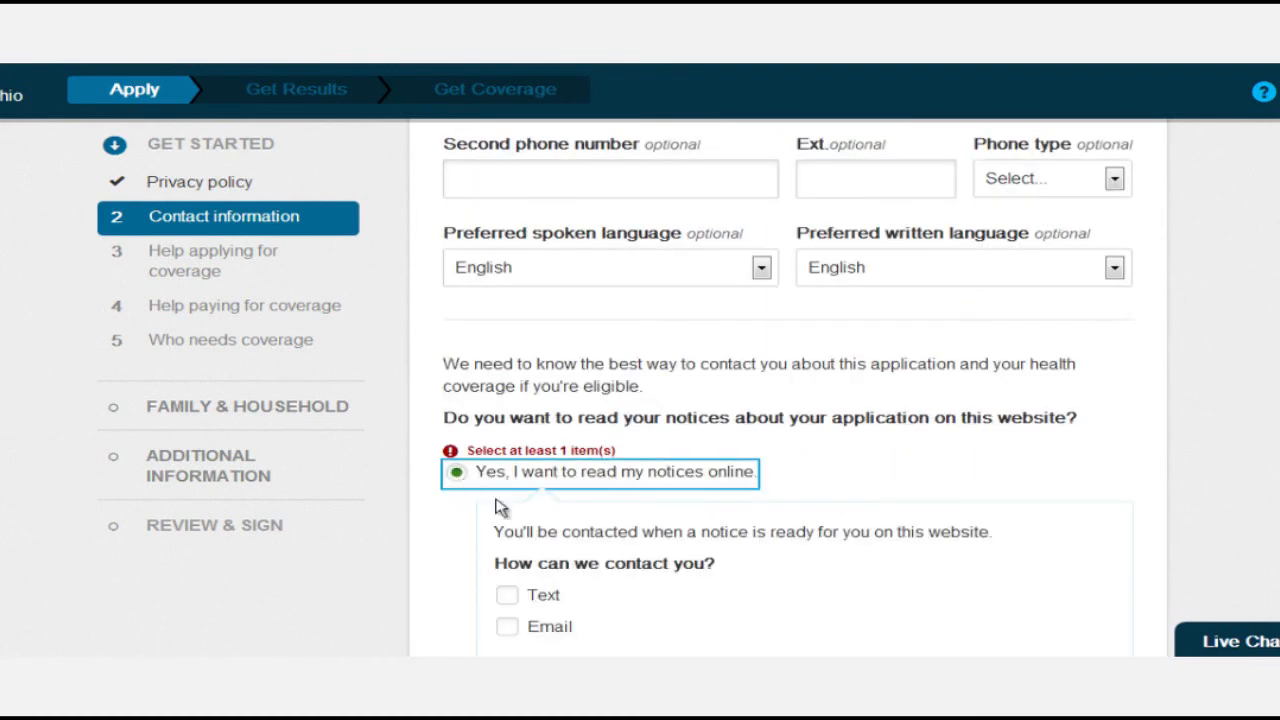
{"action": "scroll", "coordinate": [629, 557], "scroll_direction": "down", "scroll_amount": 2}
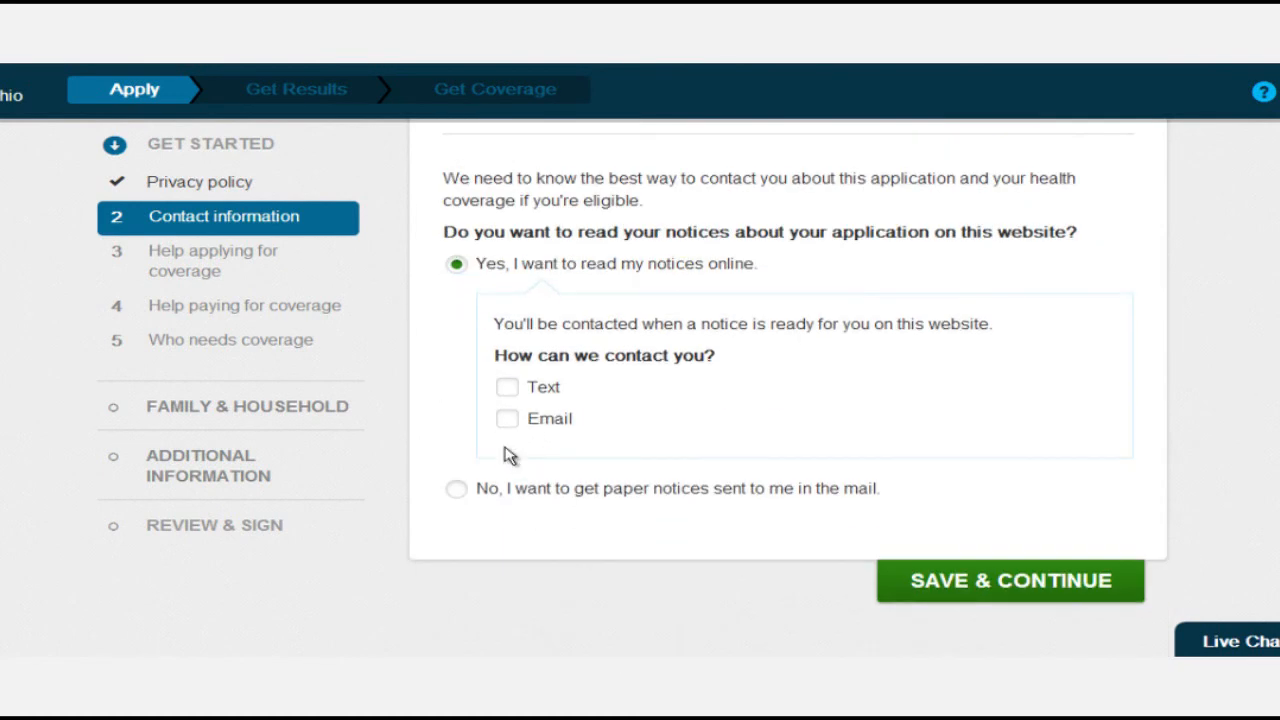
{"action": "left_click", "coordinate": [515, 420]}
{"action": "scroll", "coordinate": [600, 500], "scroll_direction": "down", "scroll_amount": 2}
{"action": "left_click", "coordinate": [622, 369]}
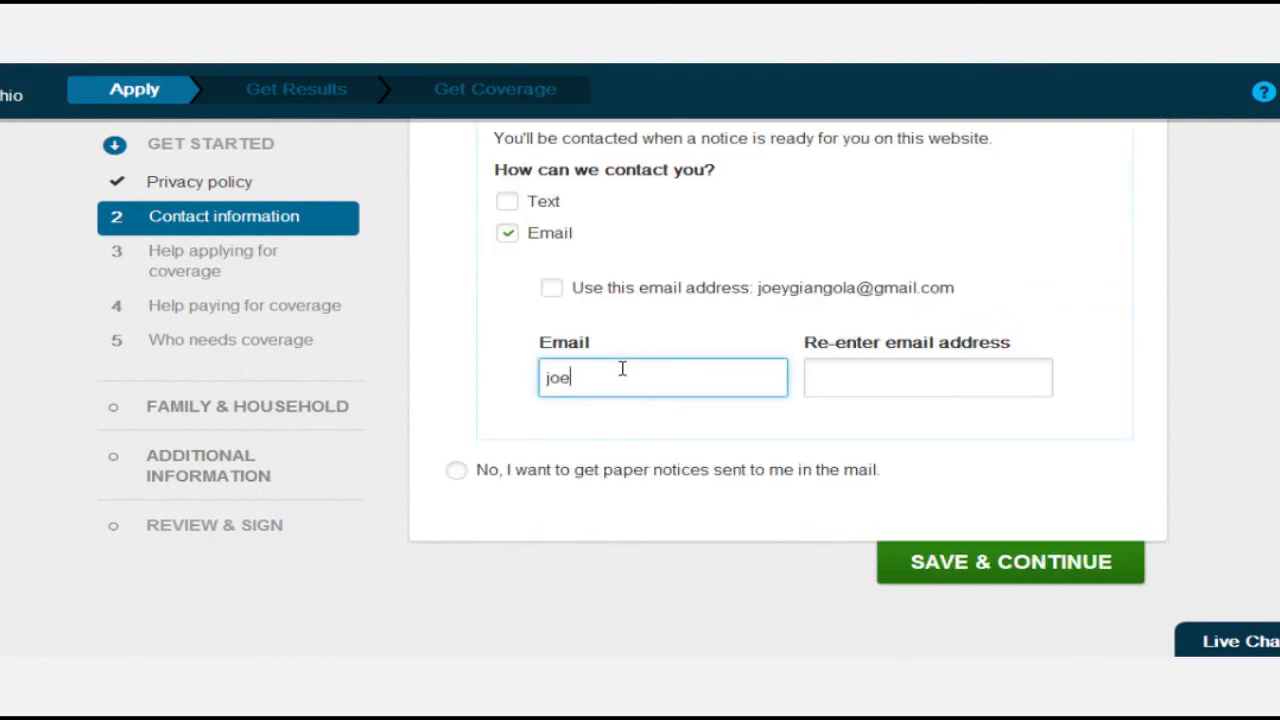
{"action": "key", "text": "Tab"}
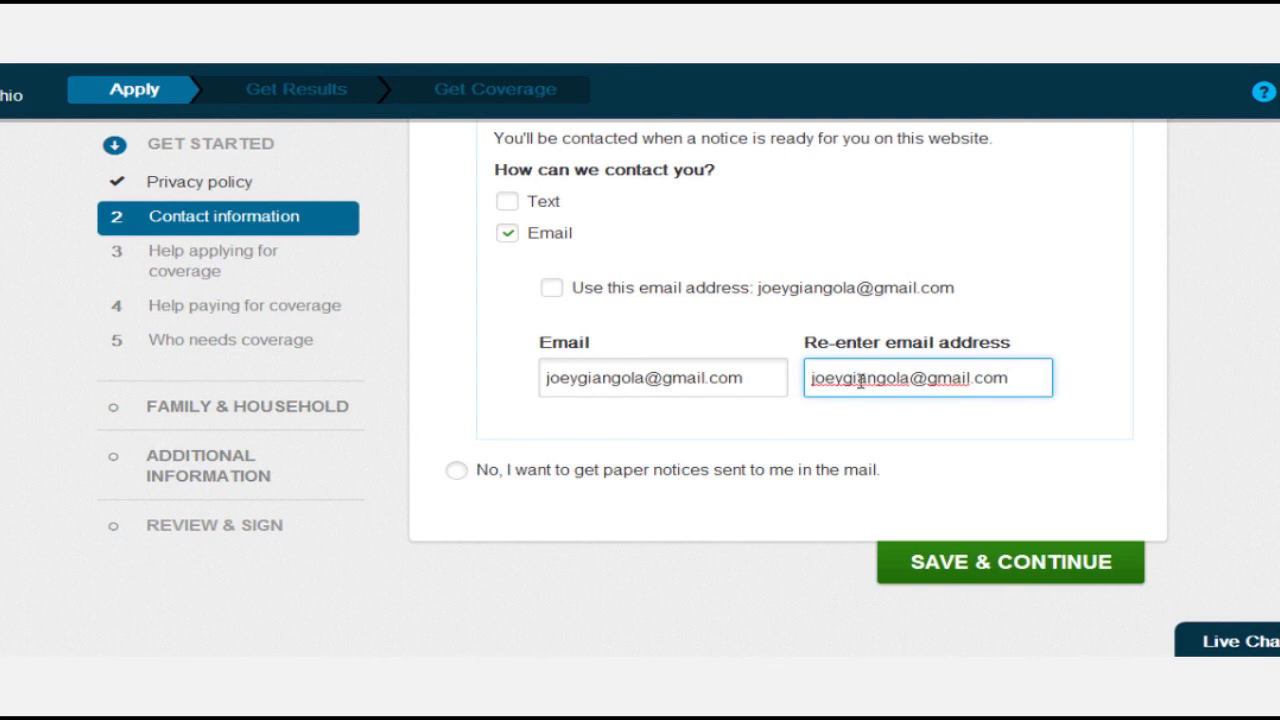
Save contact preferences and accept the USPS-standardized version of the home address.
{"action": "scroll", "coordinate": [920, 446], "scroll_direction": "down", "scroll_amount": 1}
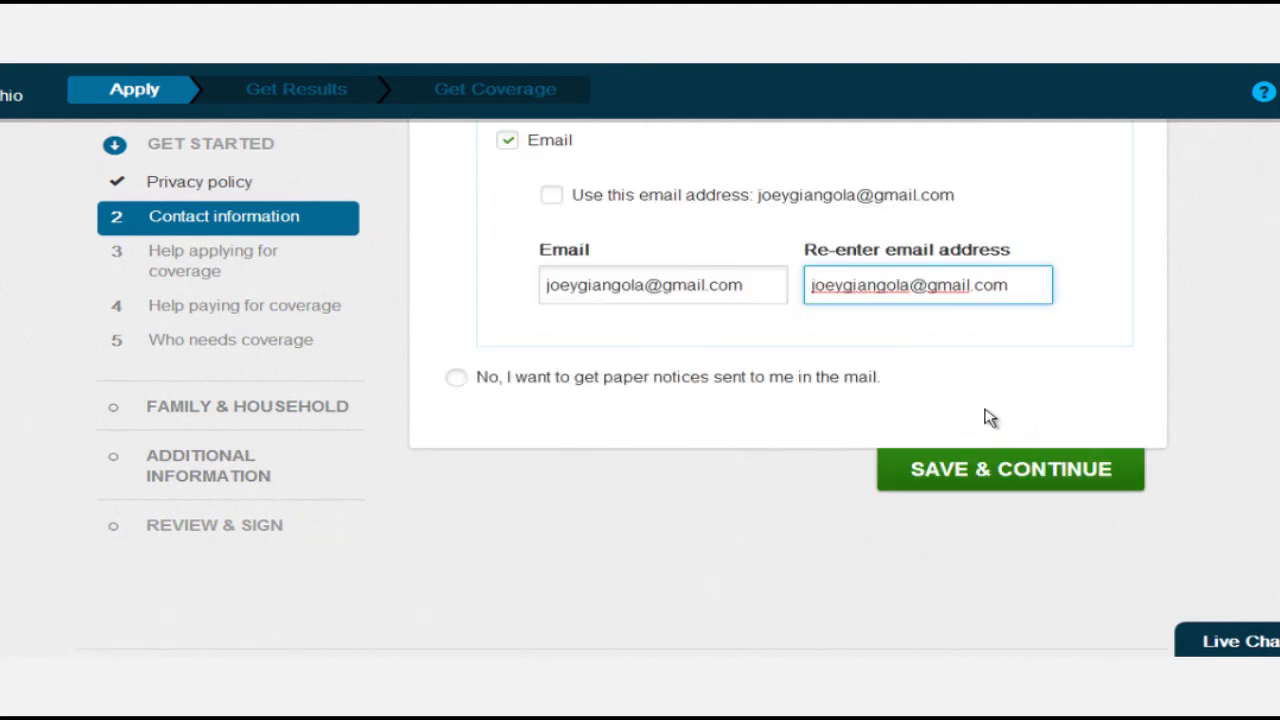
{"action": "left_click", "coordinate": [985, 478]}
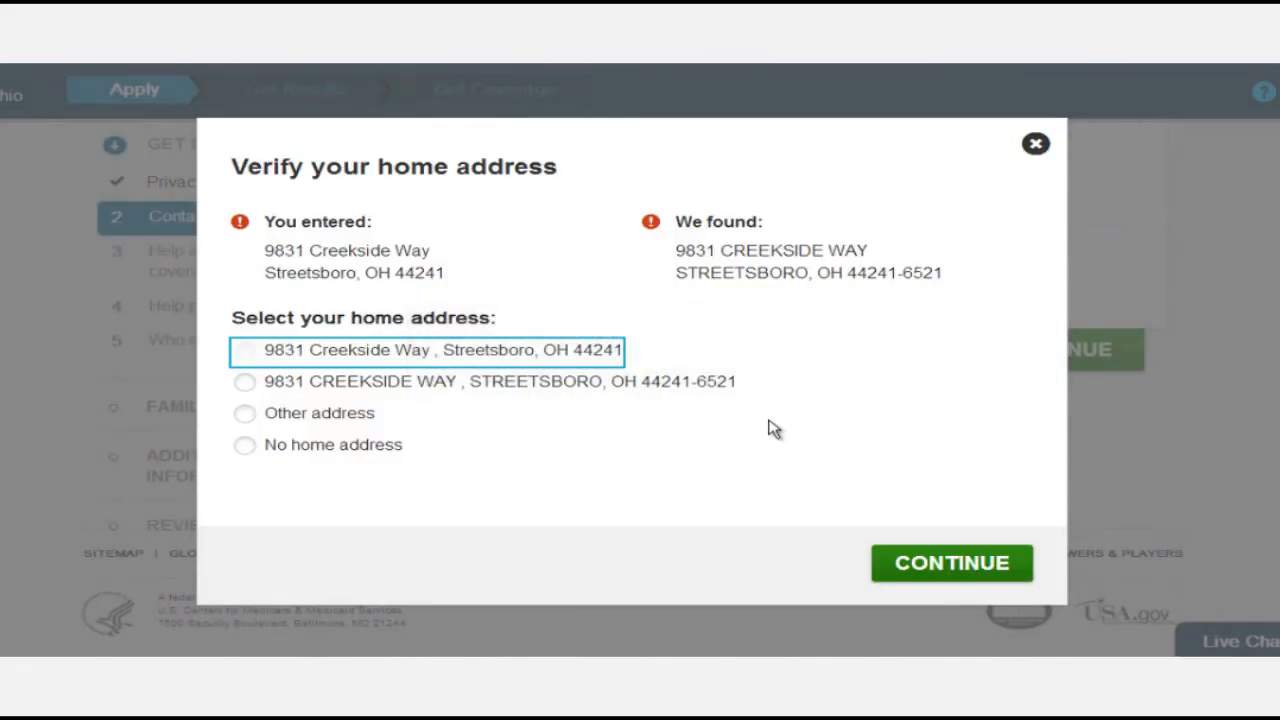
{"action": "left_click", "coordinate": [245, 382]}
{"action": "left_click", "coordinate": [952, 563]}
{"action": "scroll", "coordinate": [748, 477], "scroll_direction": "down", "scroll_amount": 1}
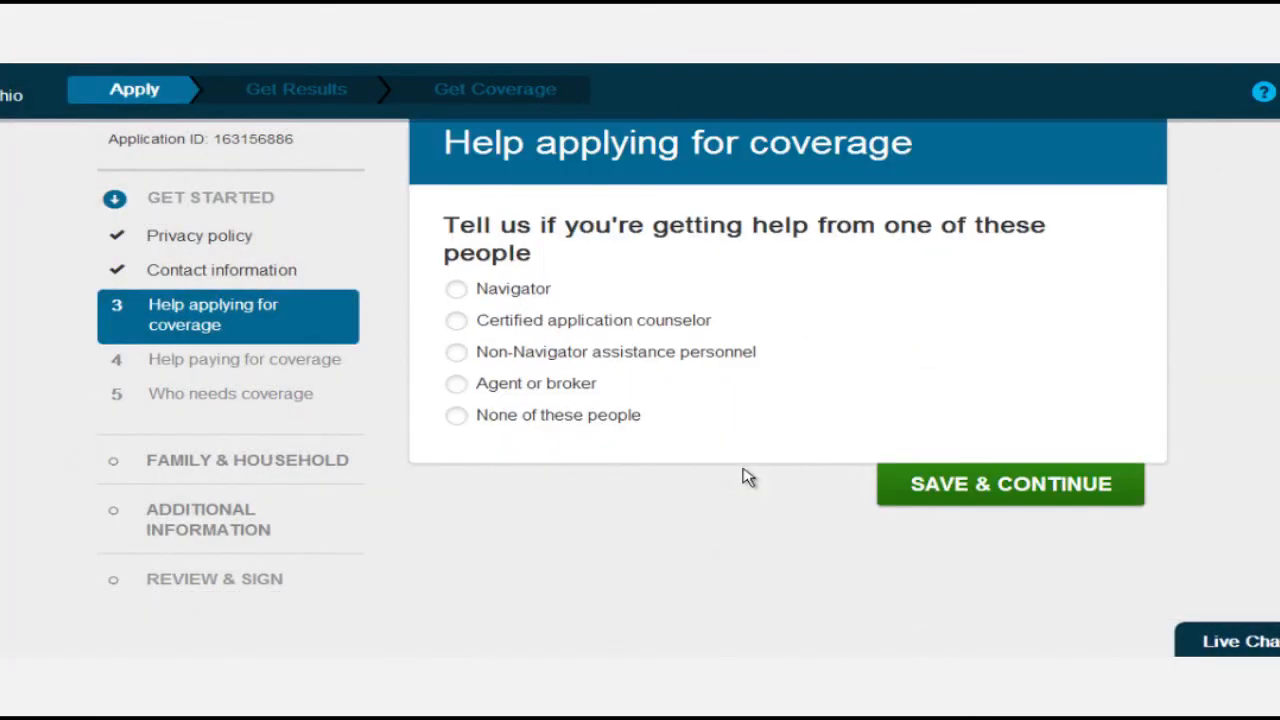
{"action": "scroll", "coordinate": [748, 477], "scroll_direction": "up", "scroll_amount": 1}
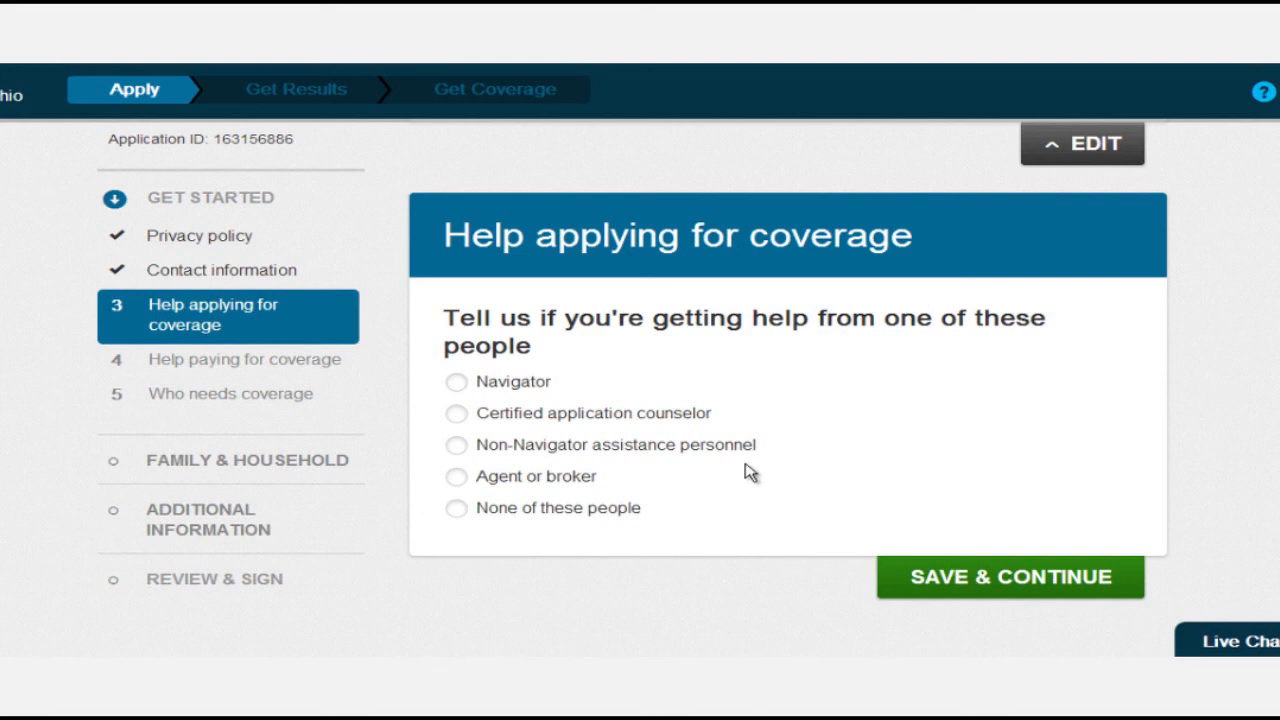
Mark an agent or broker as helping and enter the agent's full name with suffix Jr.
{"action": "left_click", "coordinate": [457, 479]}
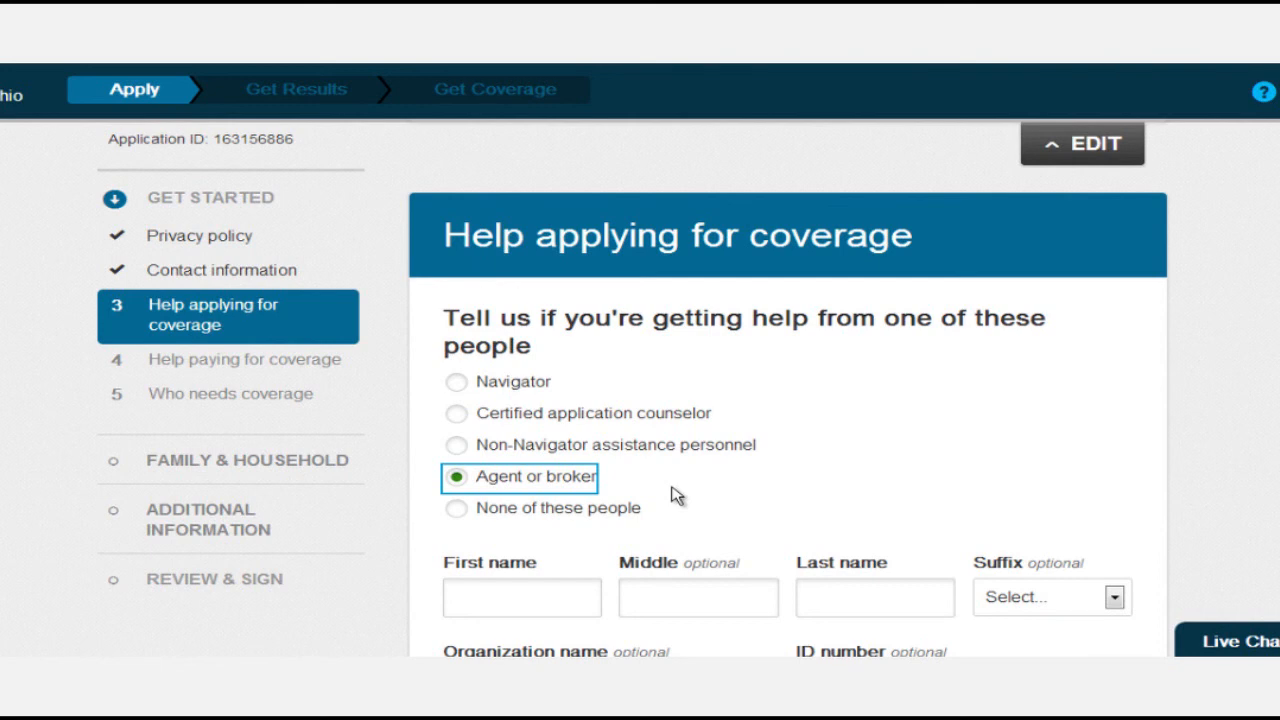
{"action": "scroll", "coordinate": [677, 490], "scroll_direction": "down", "scroll_amount": 2}
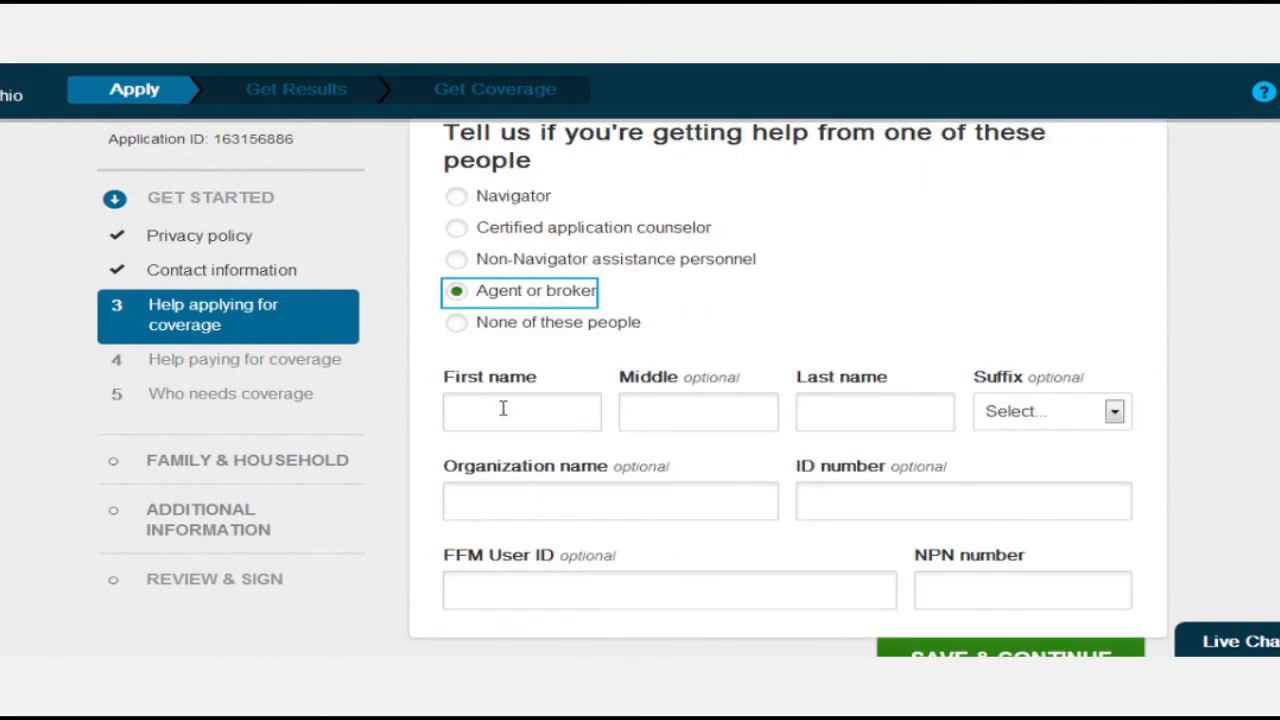
{"action": "left_click", "coordinate": [503, 408]}
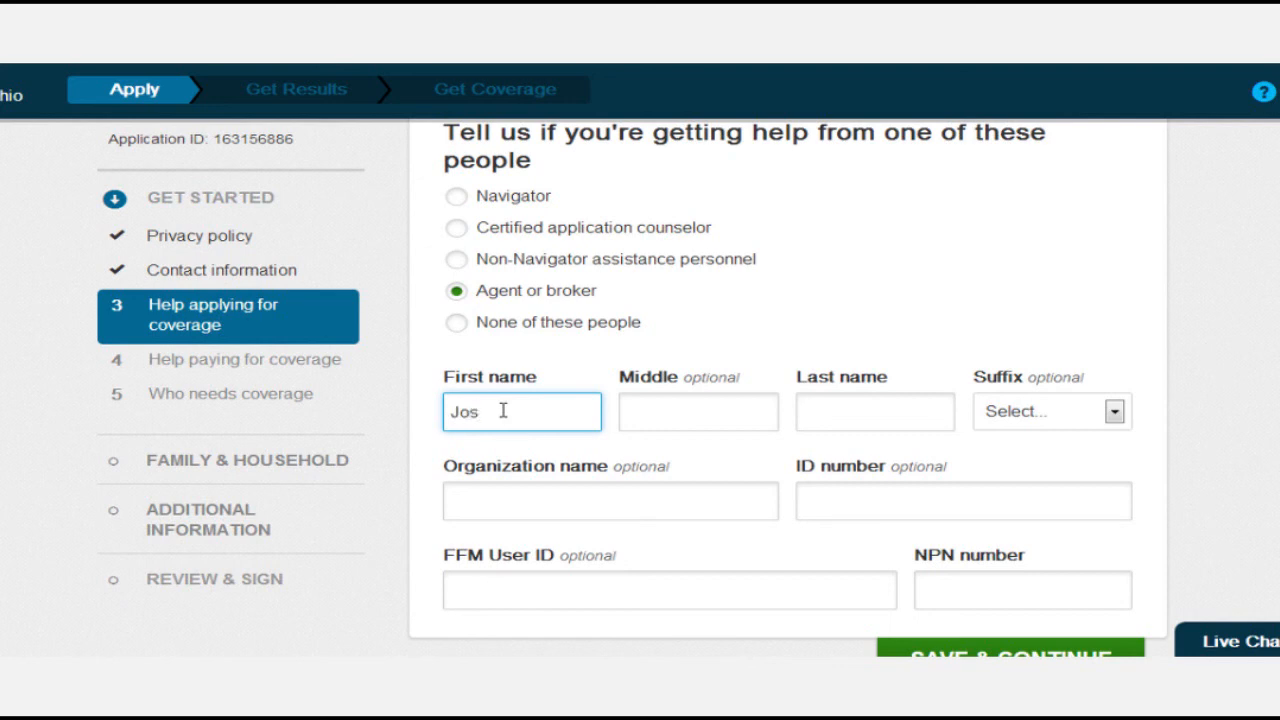
{"action": "key", "text": "Tab"}
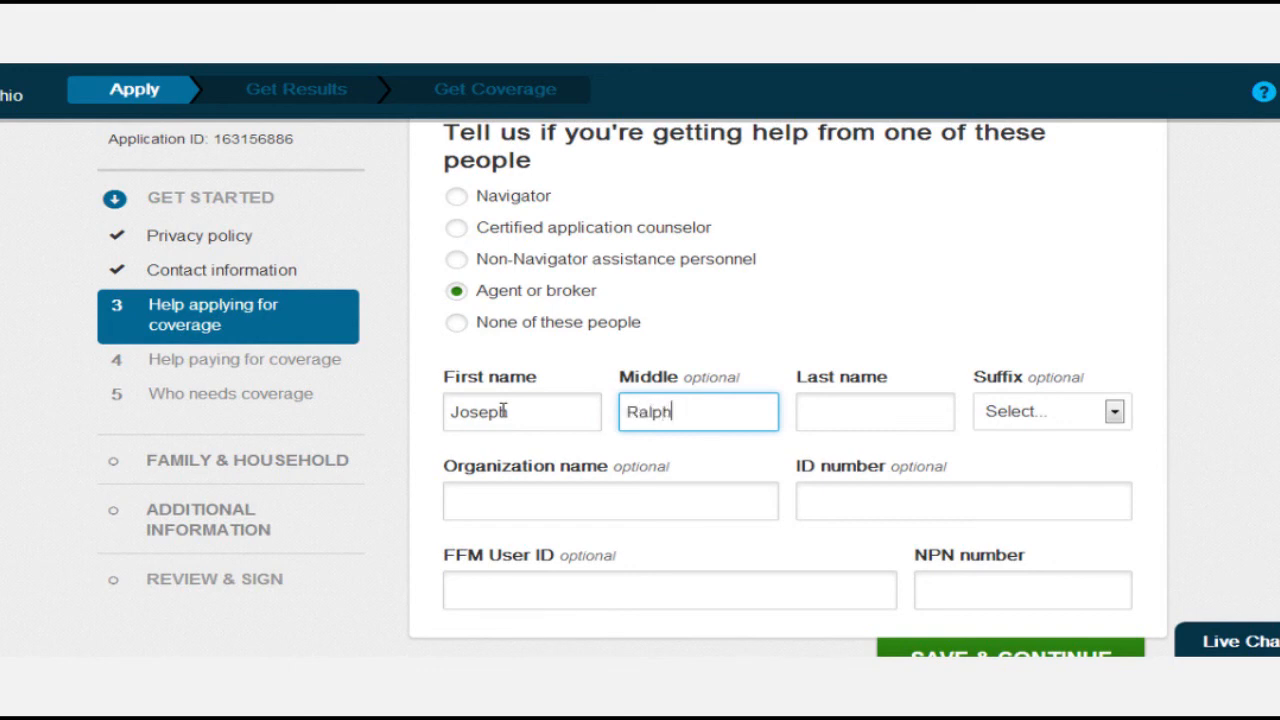
{"action": "key", "text": "Tab"}
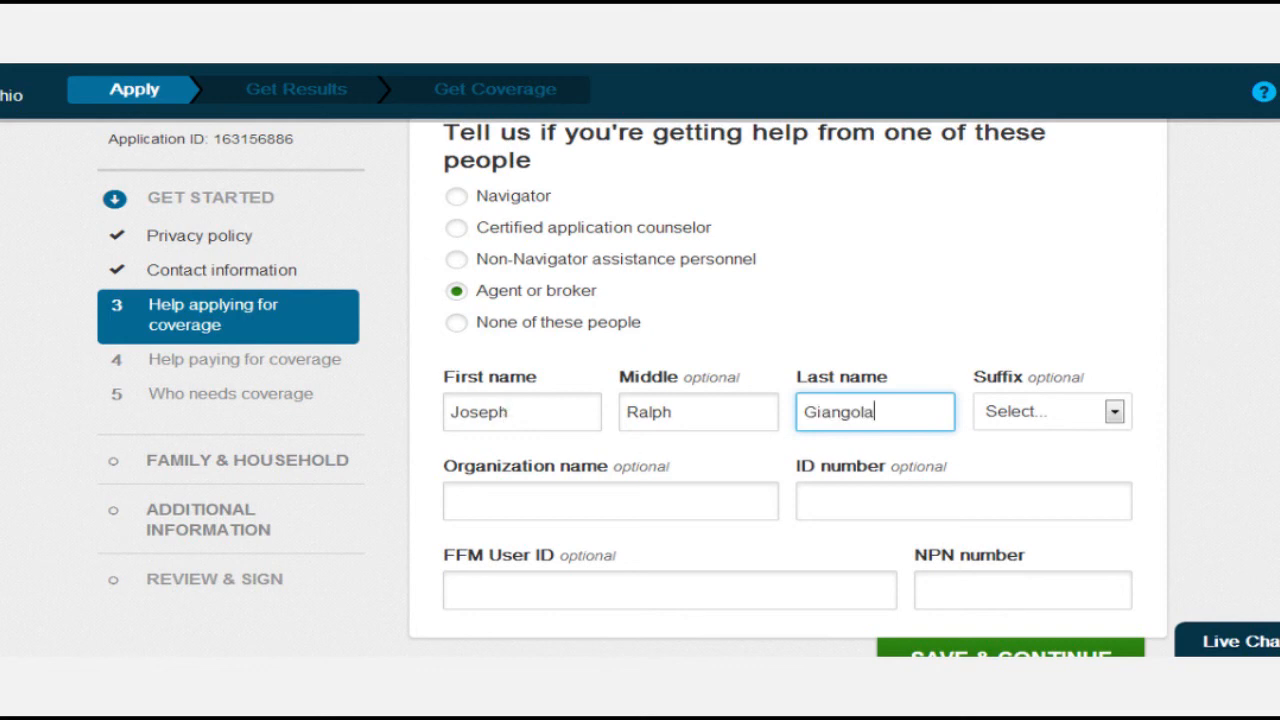
{"action": "left_click", "coordinate": [1115, 413]}
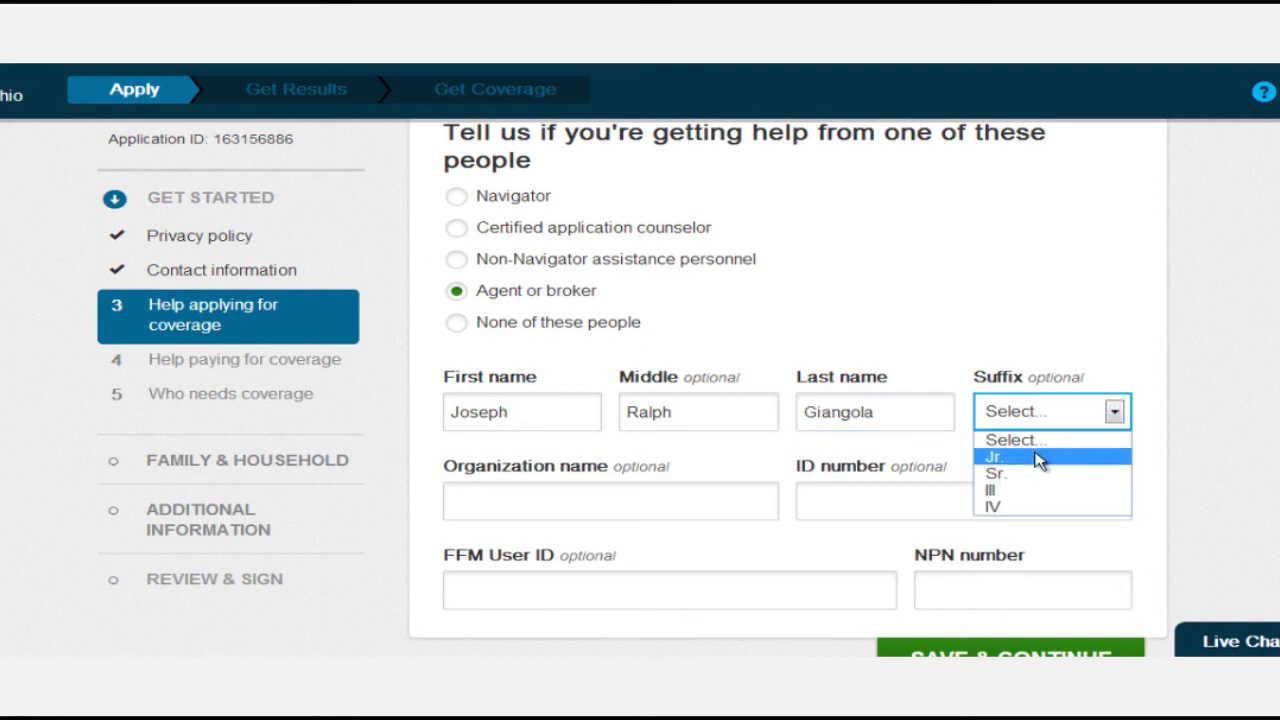
{"action": "left_click", "coordinate": [1040, 457]}
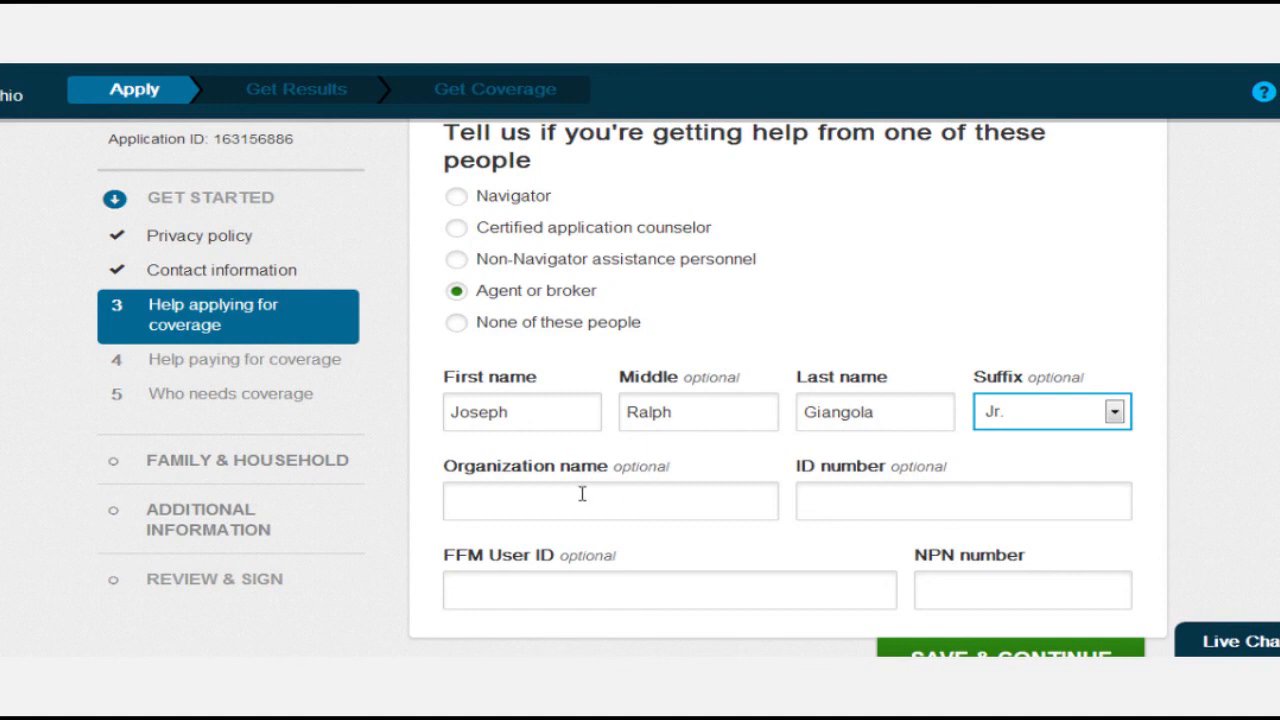
Enter the agency's organization name, the agent's FFM User ID and NPN number, and save.
{"action": "left_click", "coordinate": [622, 497]}
{"action": "type", "text": "Giangola"}
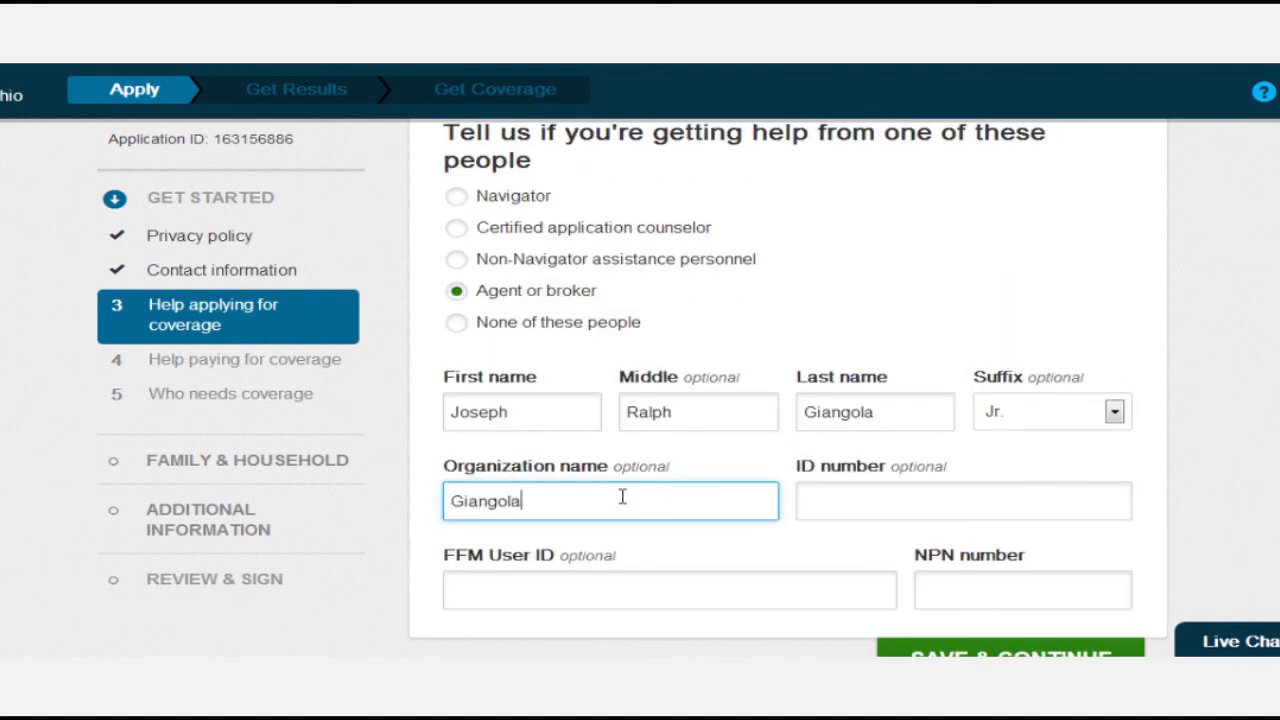
{"action": "type", "text": " Insurance Agenc"}
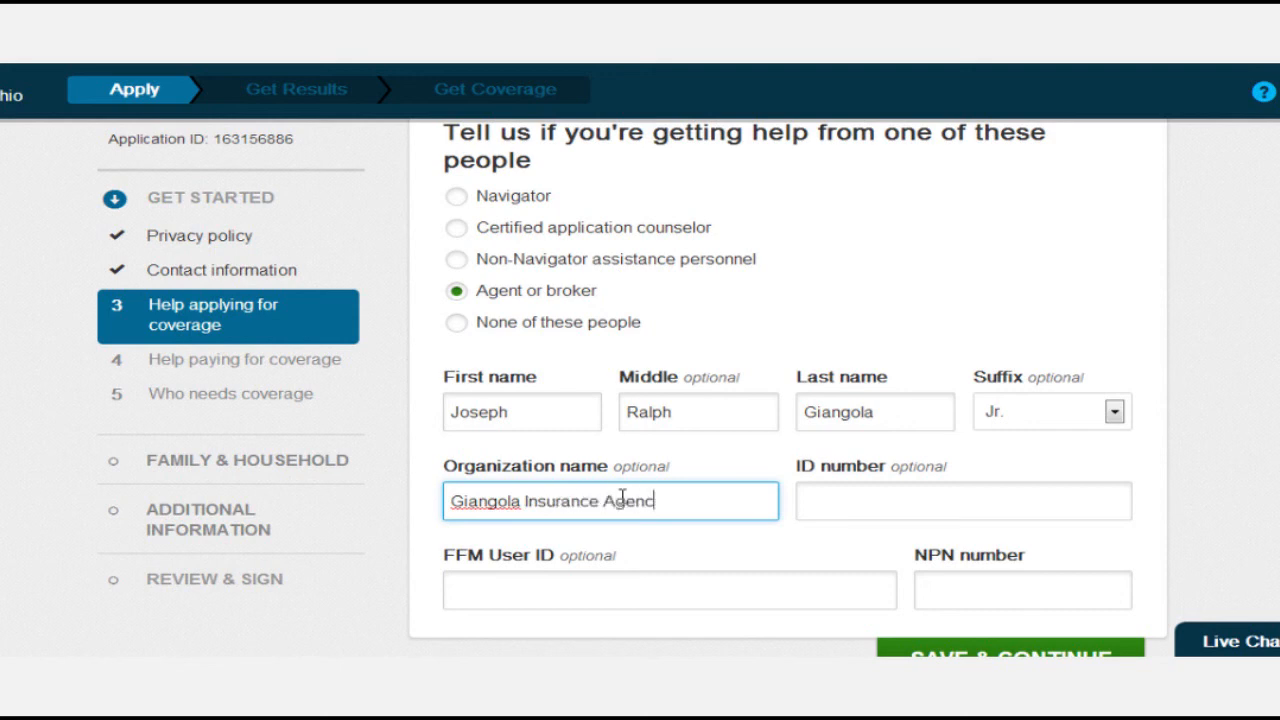
{"action": "type", "text": "y, Inc."}
{"action": "scroll", "coordinate": [622, 497], "scroll_direction": "down", "scroll_amount": 1}
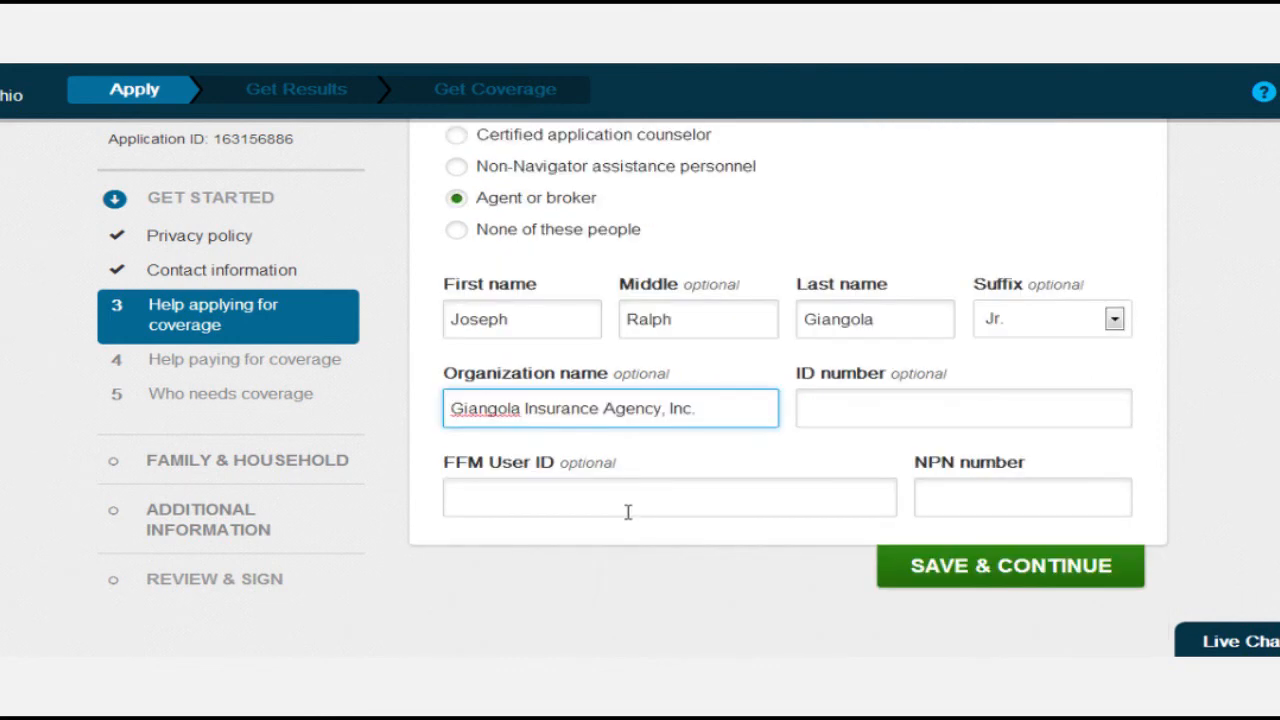
{"action": "left_click", "coordinate": [560, 503]}
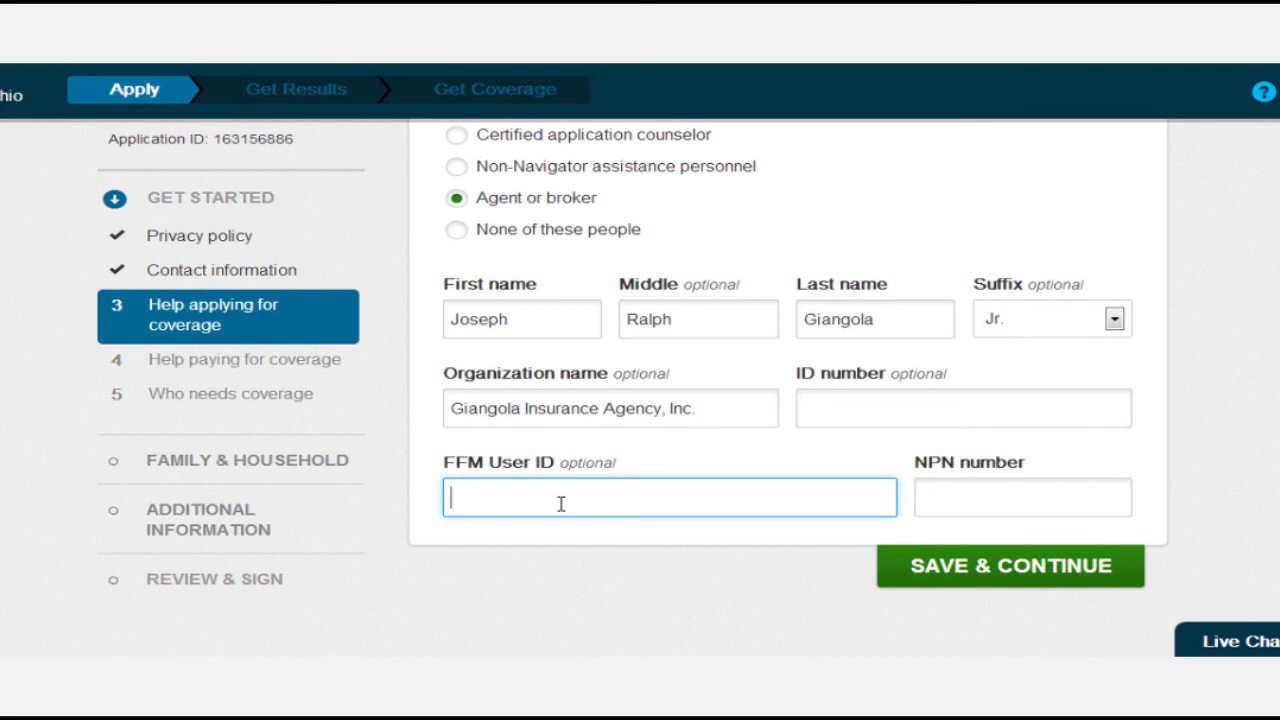
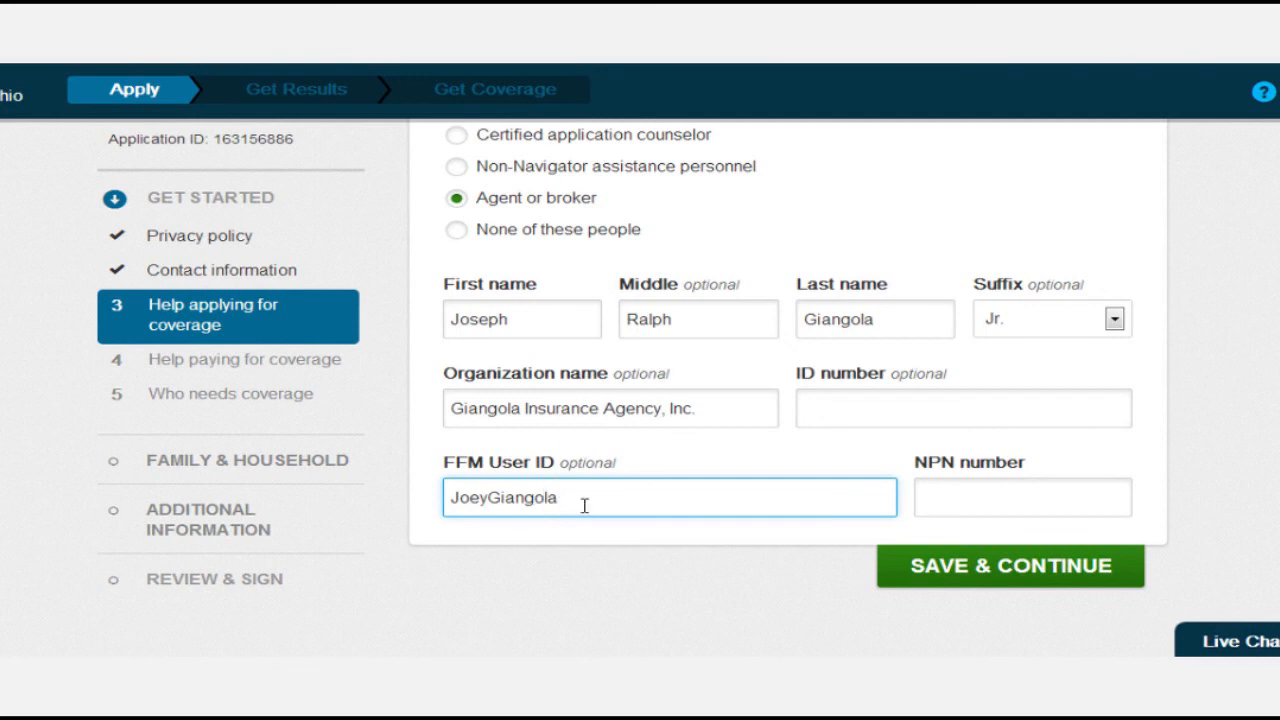
{"action": "left_click", "coordinate": [957, 491]}
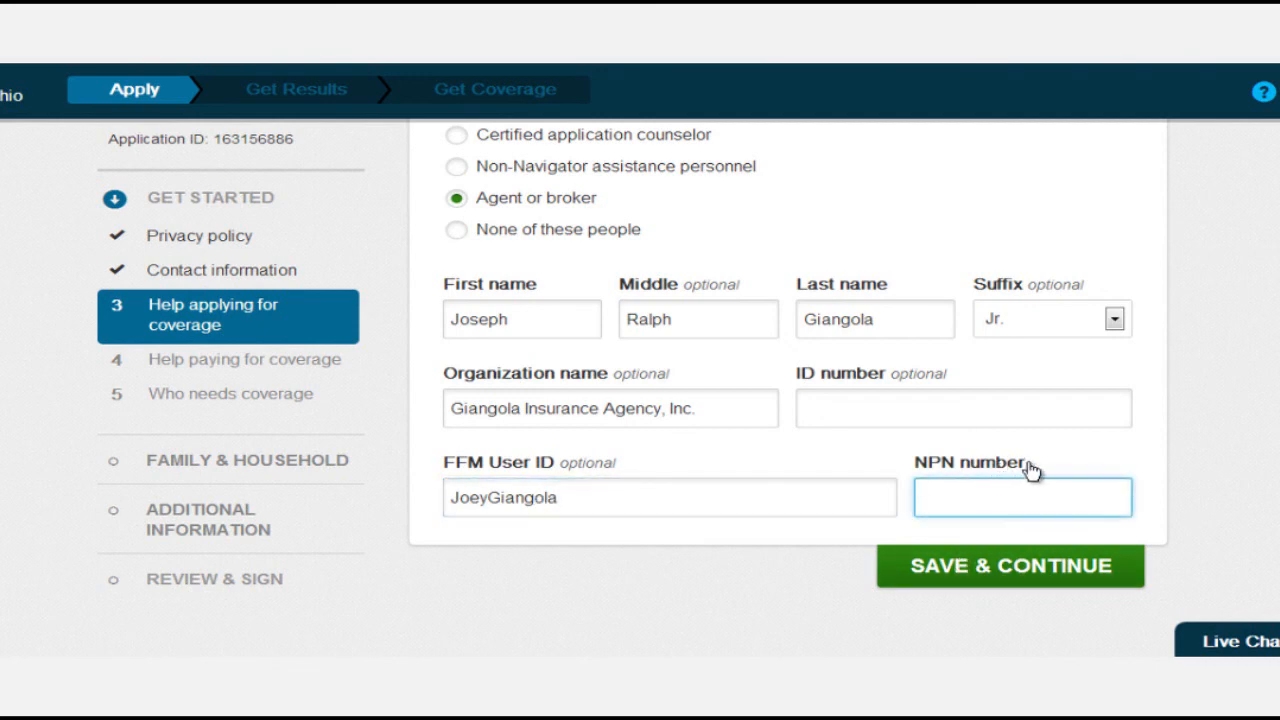
{"action": "left_click_drag", "start_coordinate": [1046, 478], "coordinate": [910, 474]}
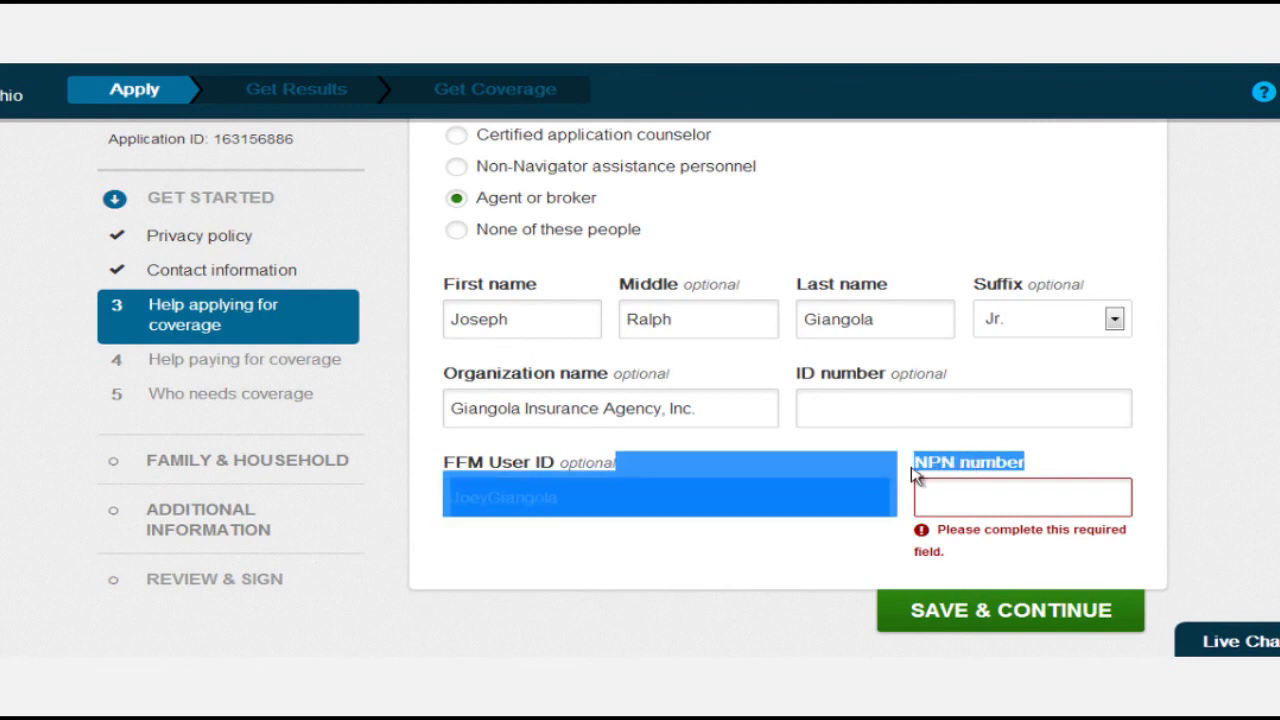
{"action": "left_click", "coordinate": [991, 491]}
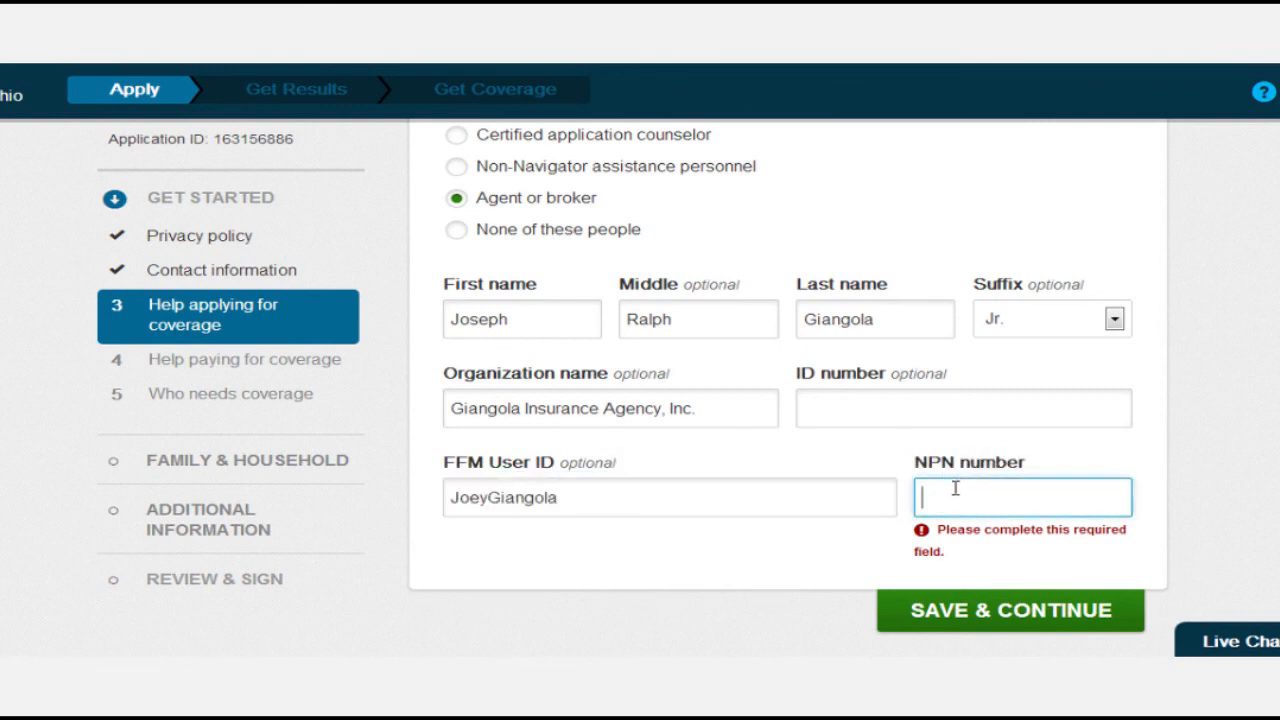
{"action": "key", "text": "Tab"}
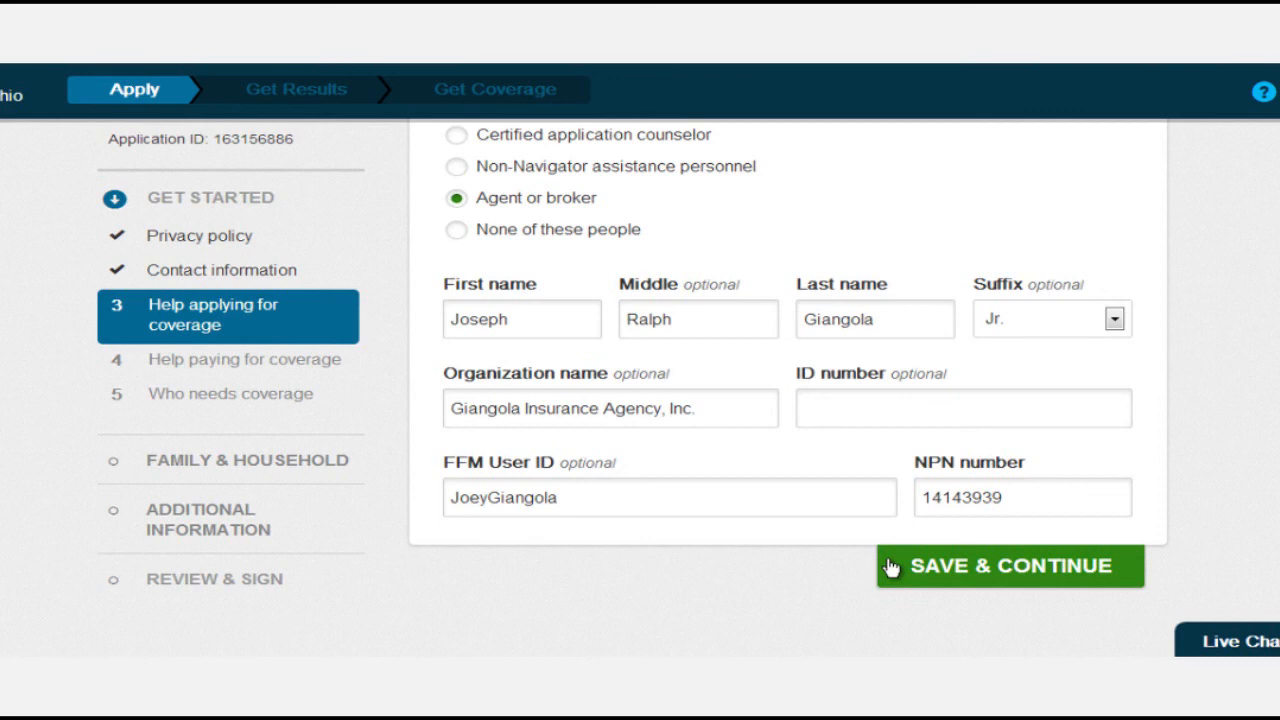
{"action": "left_click", "coordinate": [975, 576]}
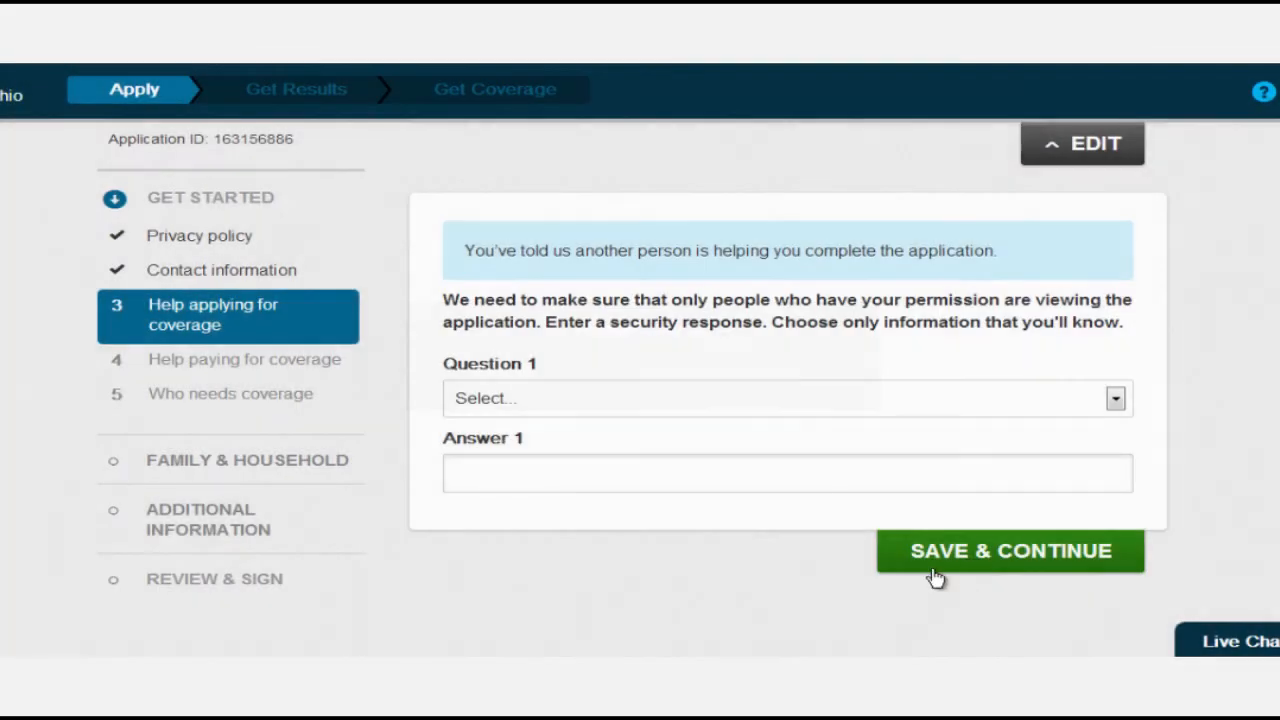
Pick 'In what city or town was your first job?' as Question 1, enter the answer, and save.
{"action": "left_click", "coordinate": [670, 400]}
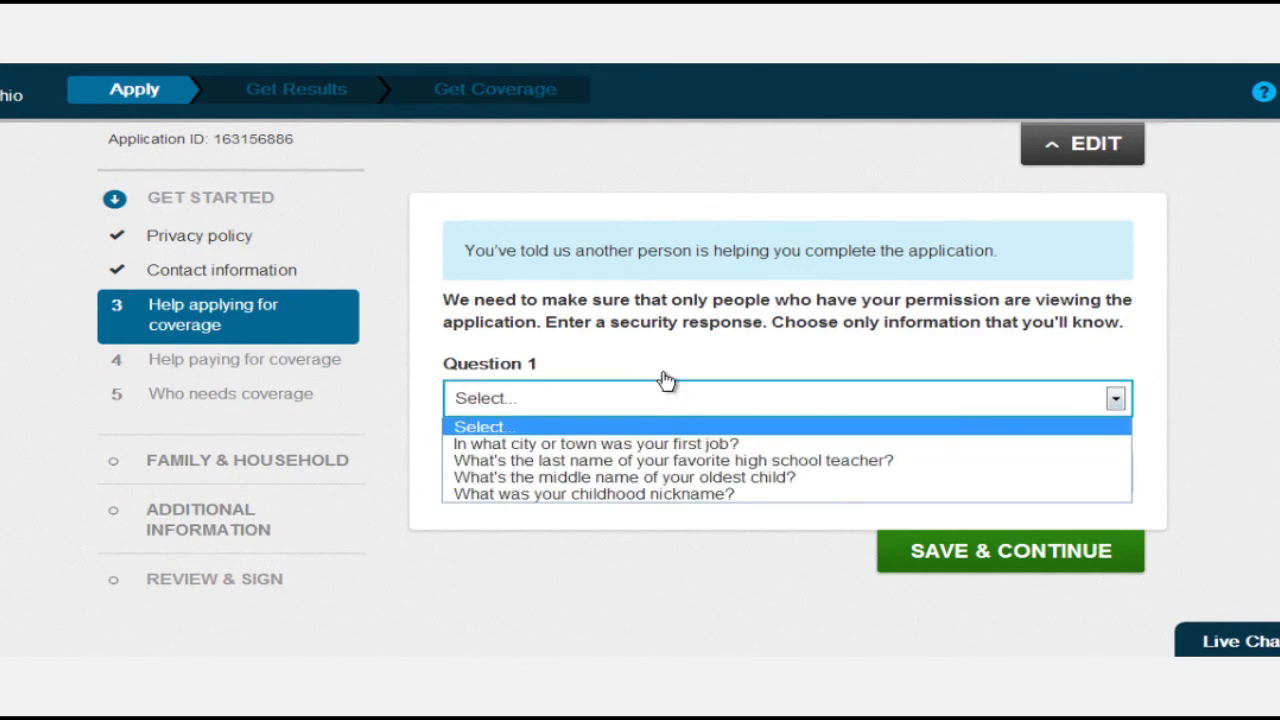
{"action": "left_click", "coordinate": [664, 380]}
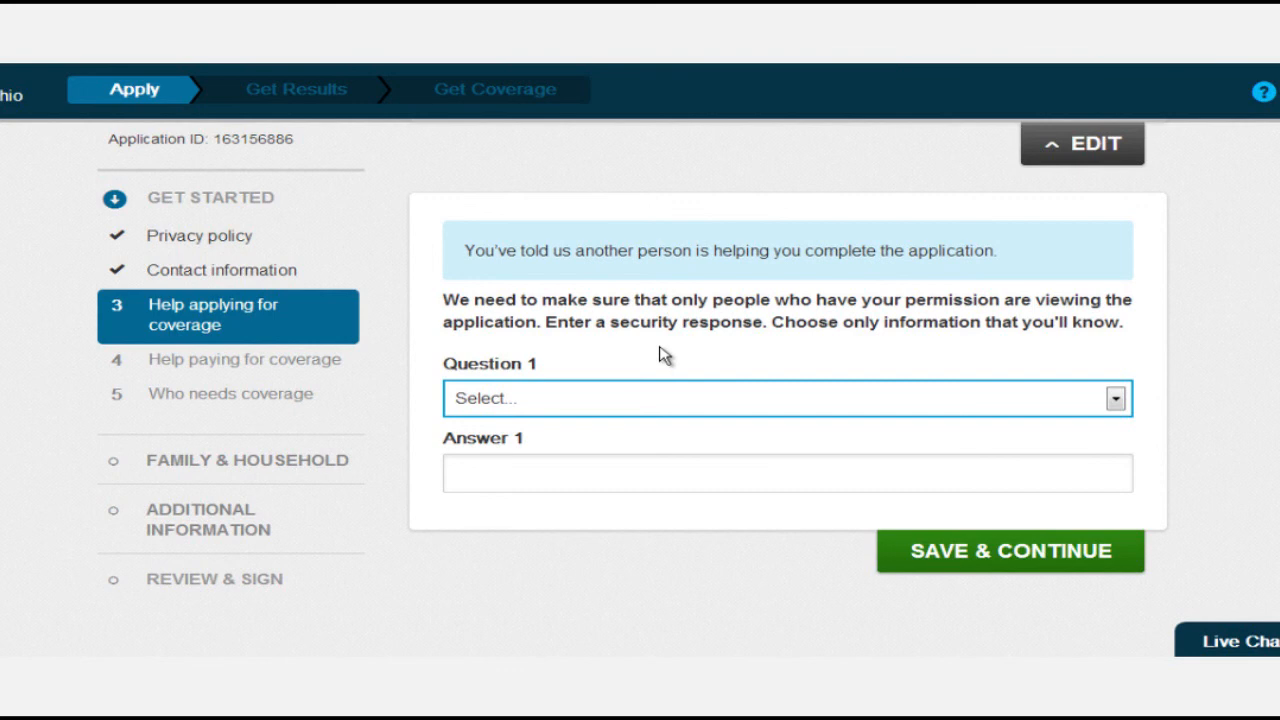
{"action": "left_click", "coordinate": [662, 400]}
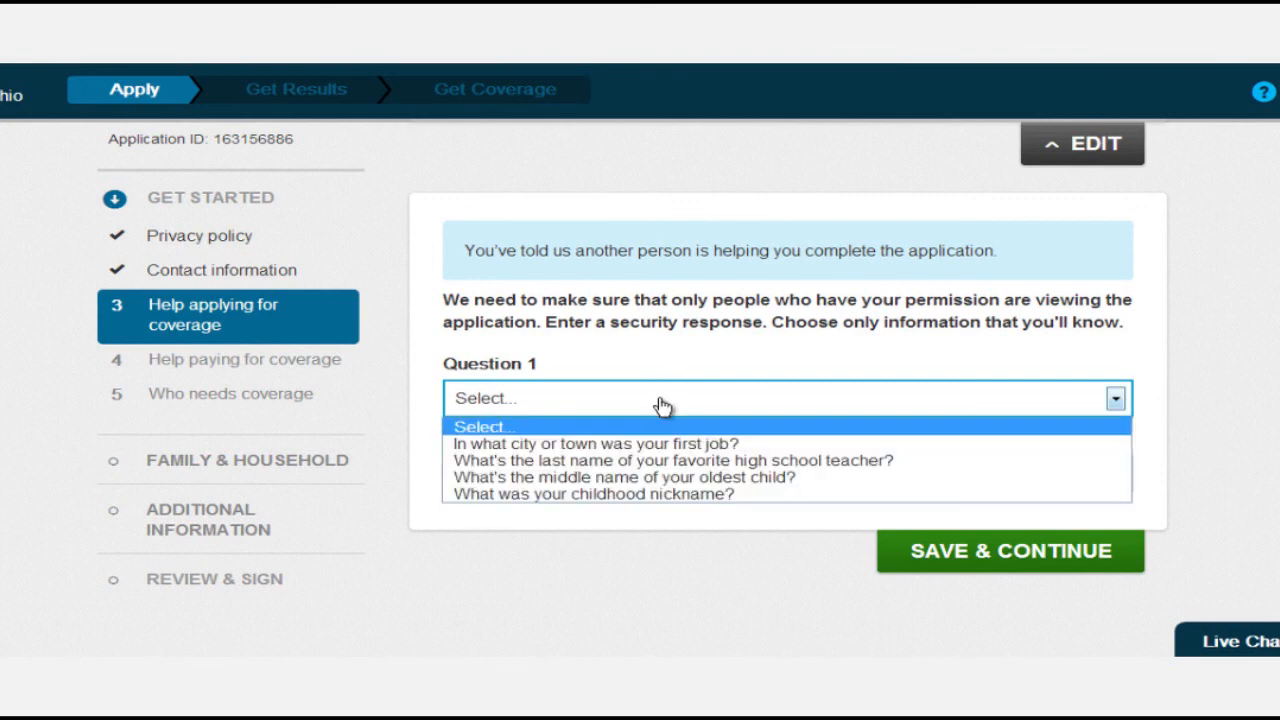
{"action": "left_click", "coordinate": [645, 444]}
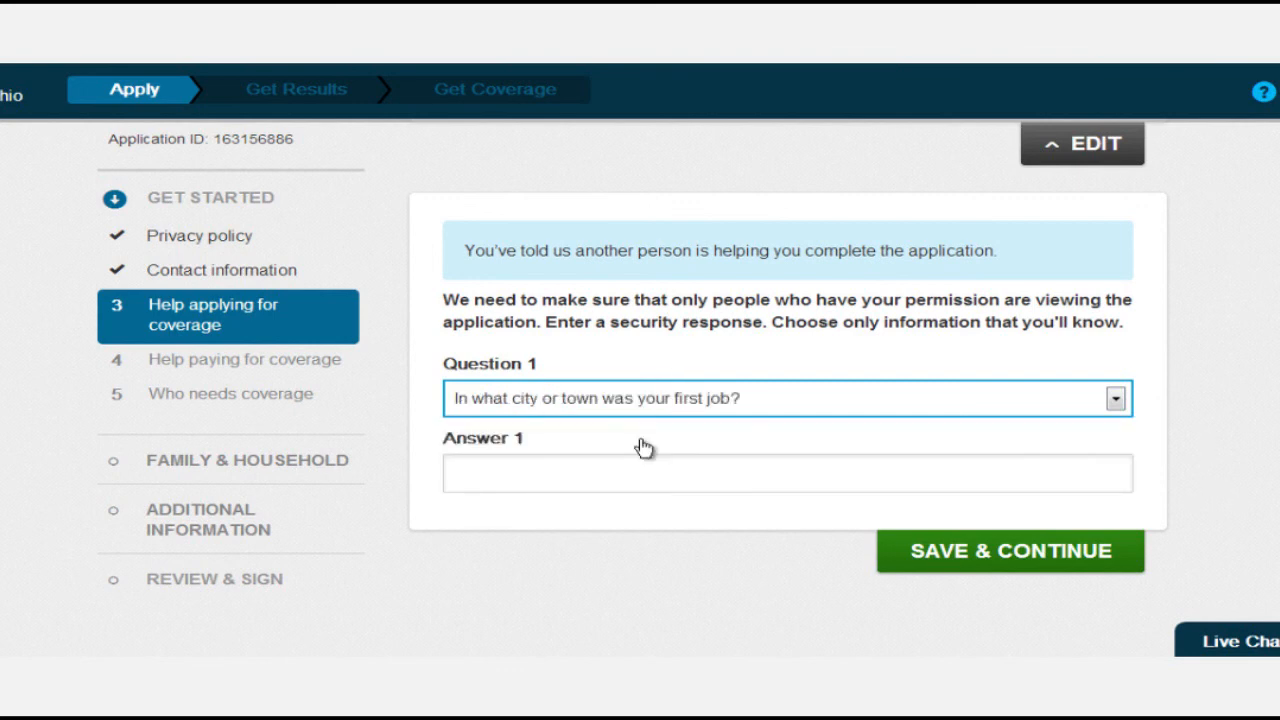
{"action": "left_click", "coordinate": [560, 462]}
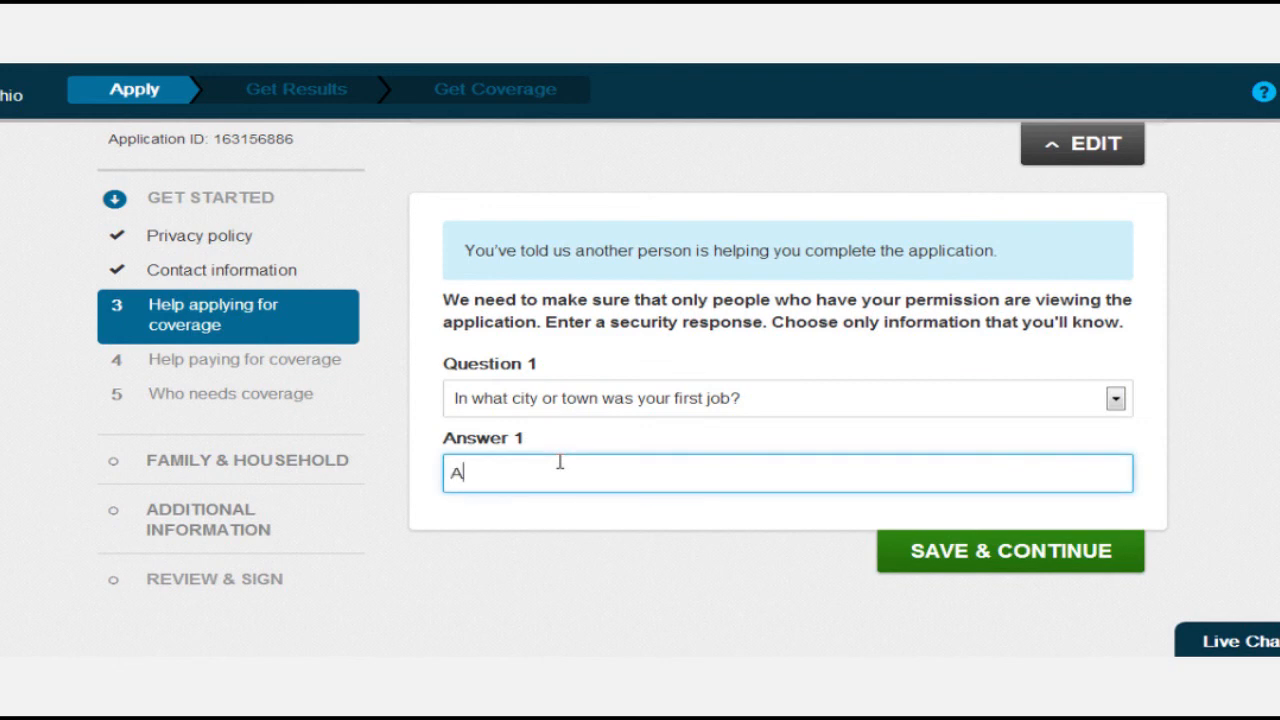
{"action": "left_click", "coordinate": [990, 548]}
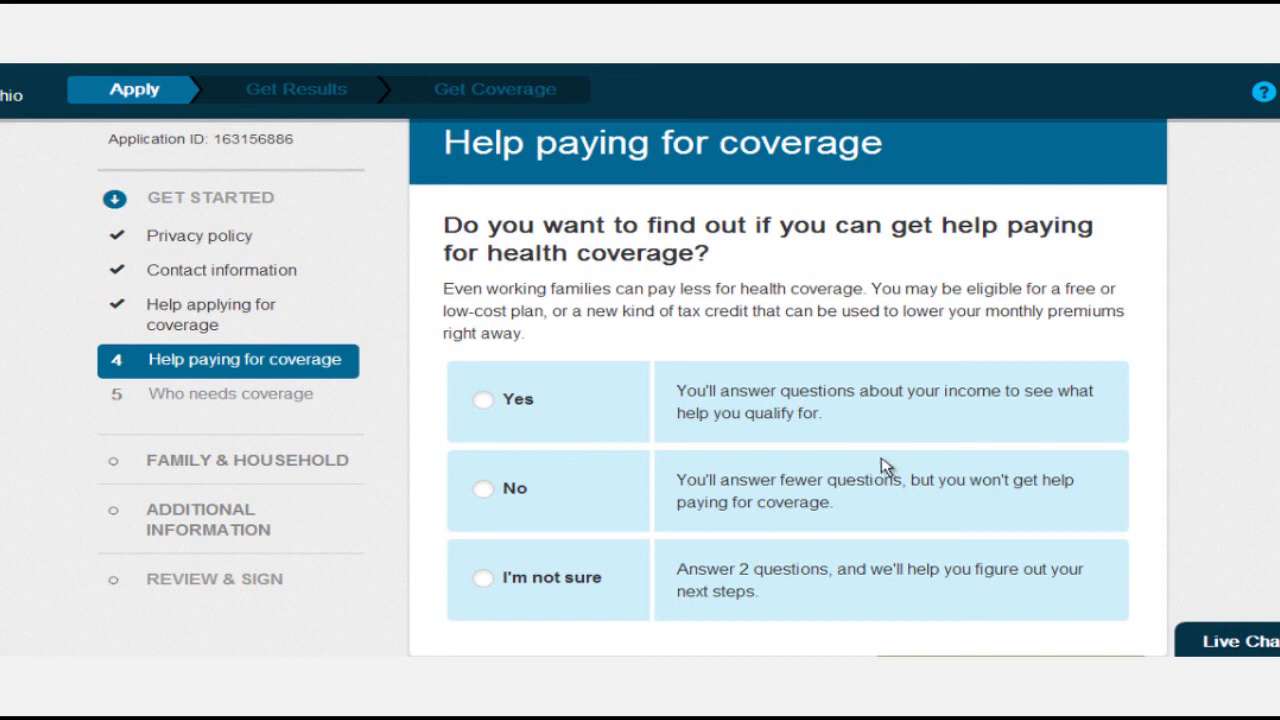
Select Yes to checking eligibility for help paying for coverage.
{"action": "left_click", "coordinate": [478, 401]}
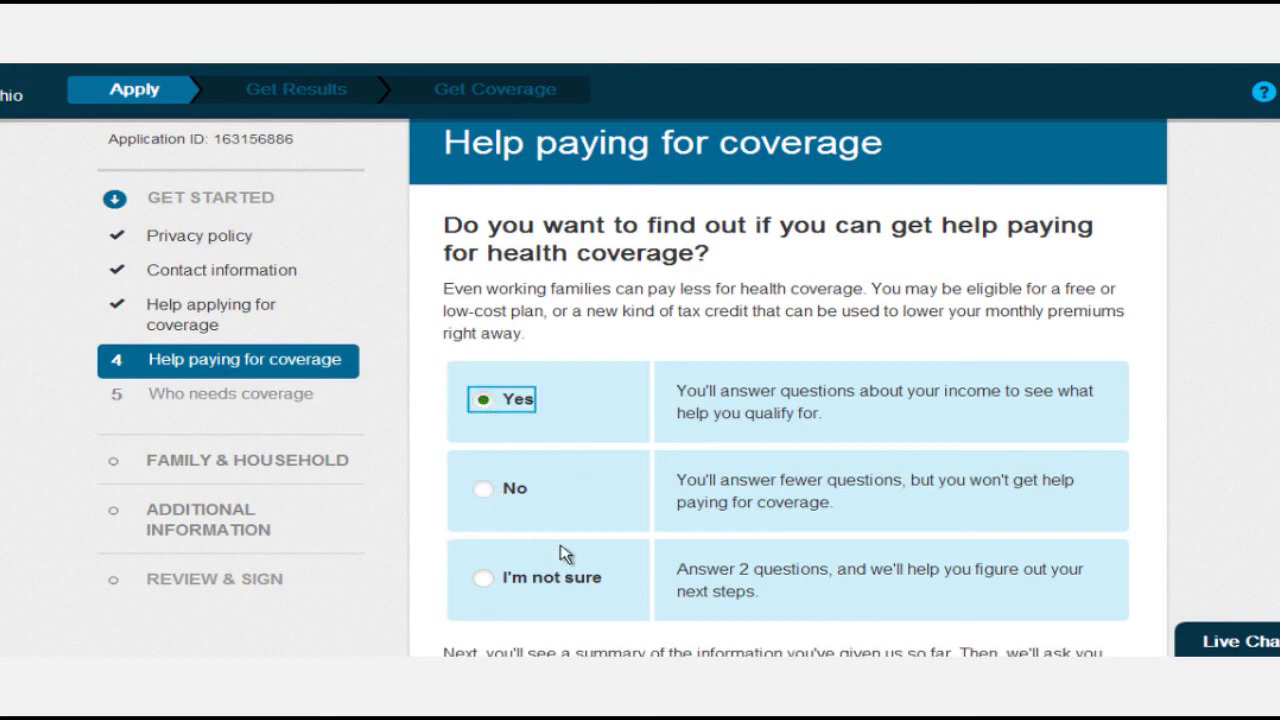
{"action": "scroll", "coordinate": [565, 552], "scroll_direction": "down", "scroll_amount": 2}
{"action": "scroll", "coordinate": [565, 552], "scroll_direction": "up", "scroll_amount": 2}
{"action": "scroll", "coordinate": [565, 549], "scroll_direction": "down", "scroll_amount": 2}
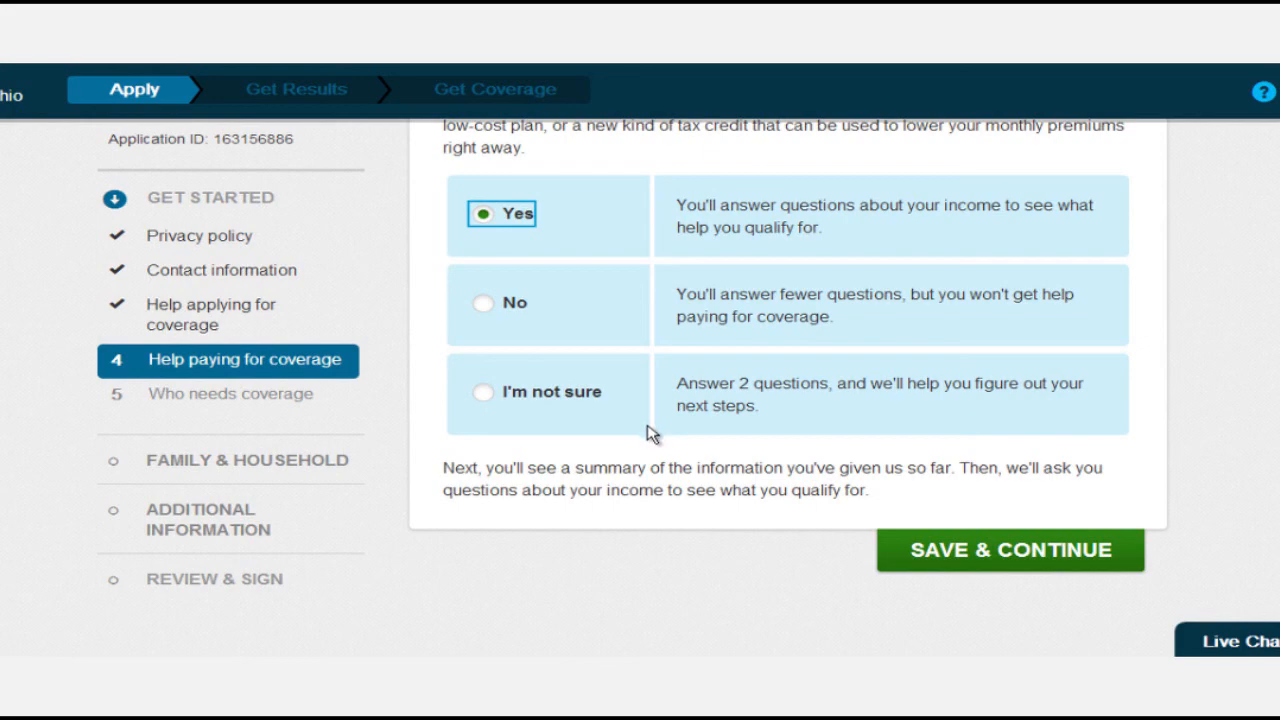
Apply for coverage for the applicant only and record his sex as Male.
{"action": "left_click", "coordinate": [920, 550]}
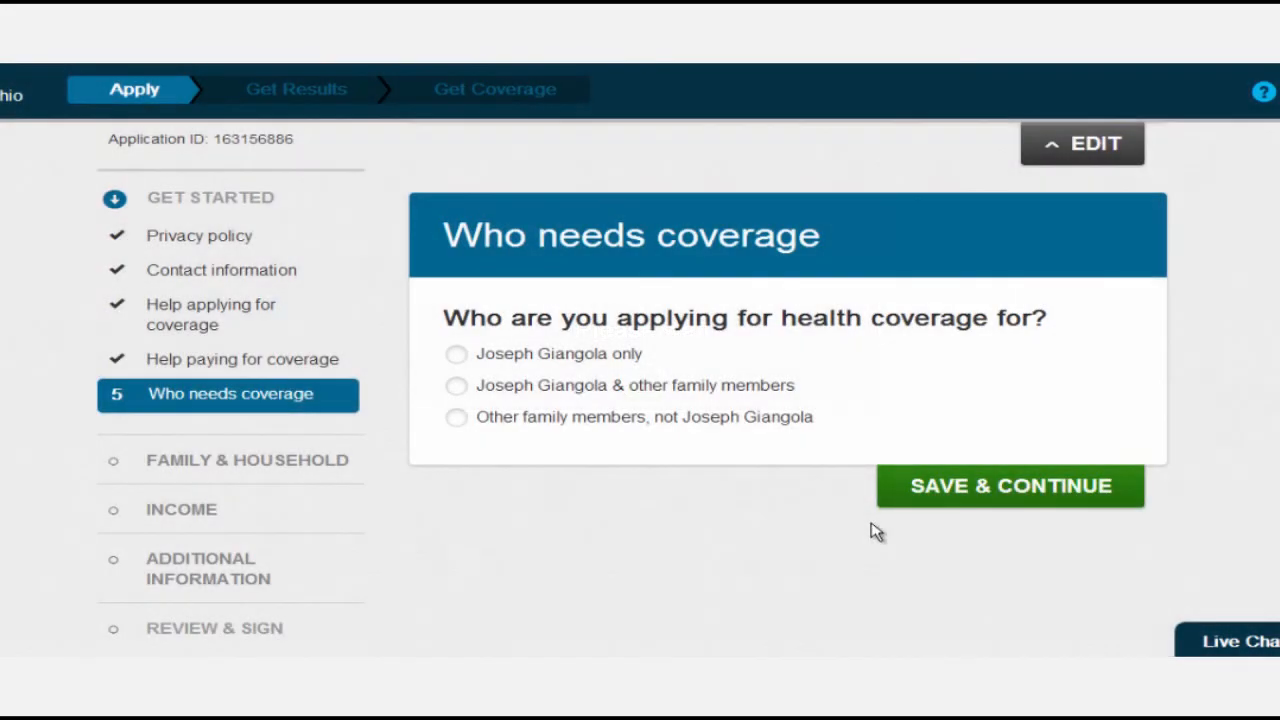
{"action": "left_click", "coordinate": [455, 357]}
{"action": "left_click", "coordinate": [1012, 488]}
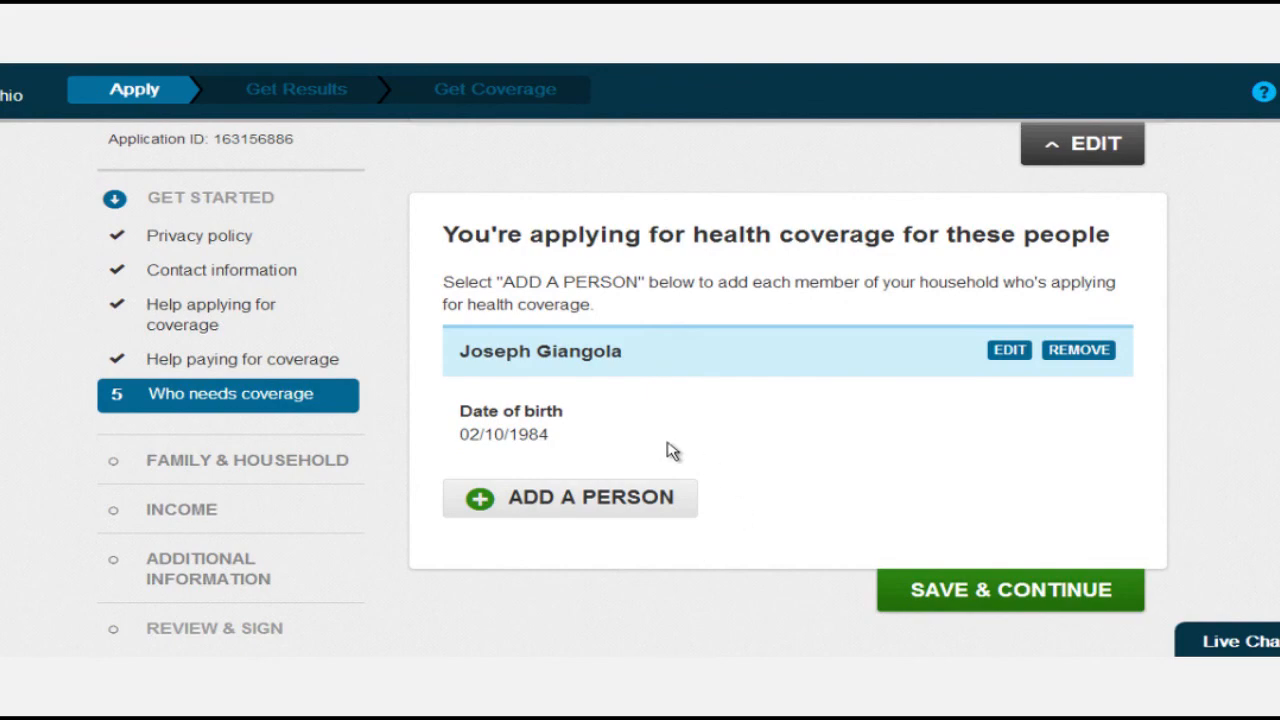
{"action": "left_click", "coordinate": [1047, 595]}
{"action": "scroll", "coordinate": [766, 460], "scroll_direction": "down", "scroll_amount": 3}
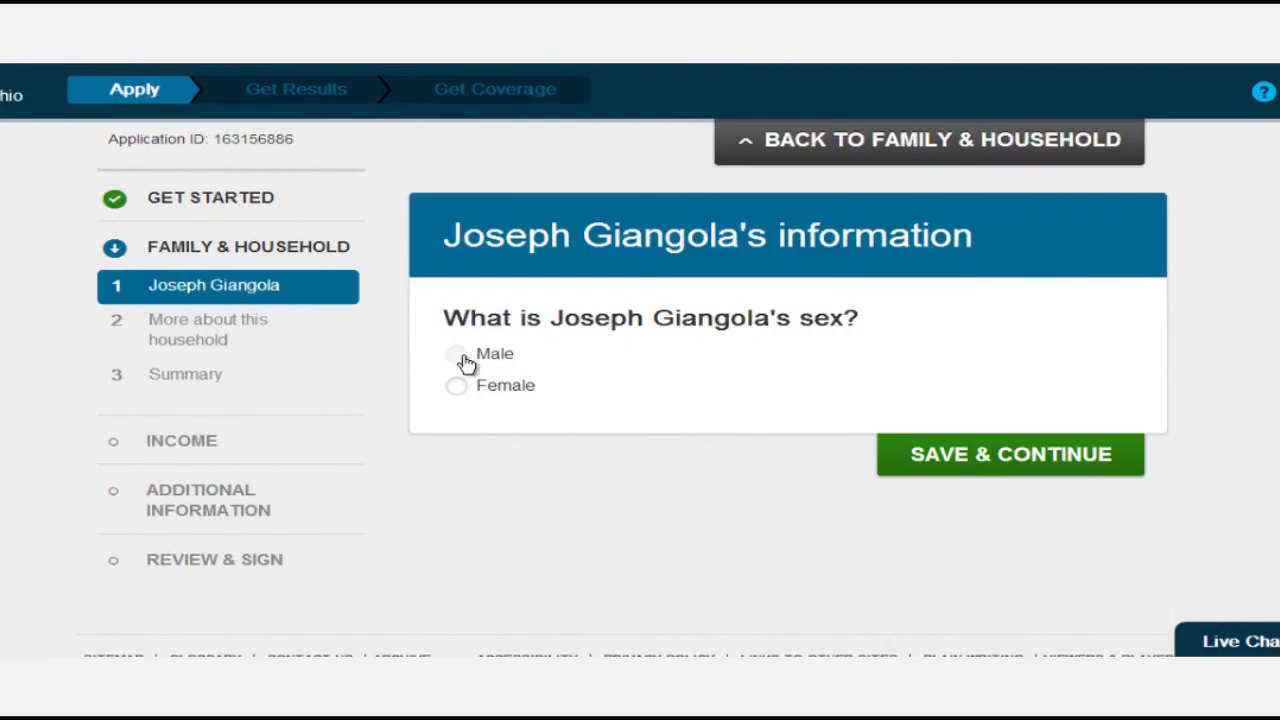
{"action": "left_click", "coordinate": [468, 362]}
{"action": "left_click", "coordinate": [1008, 456]}
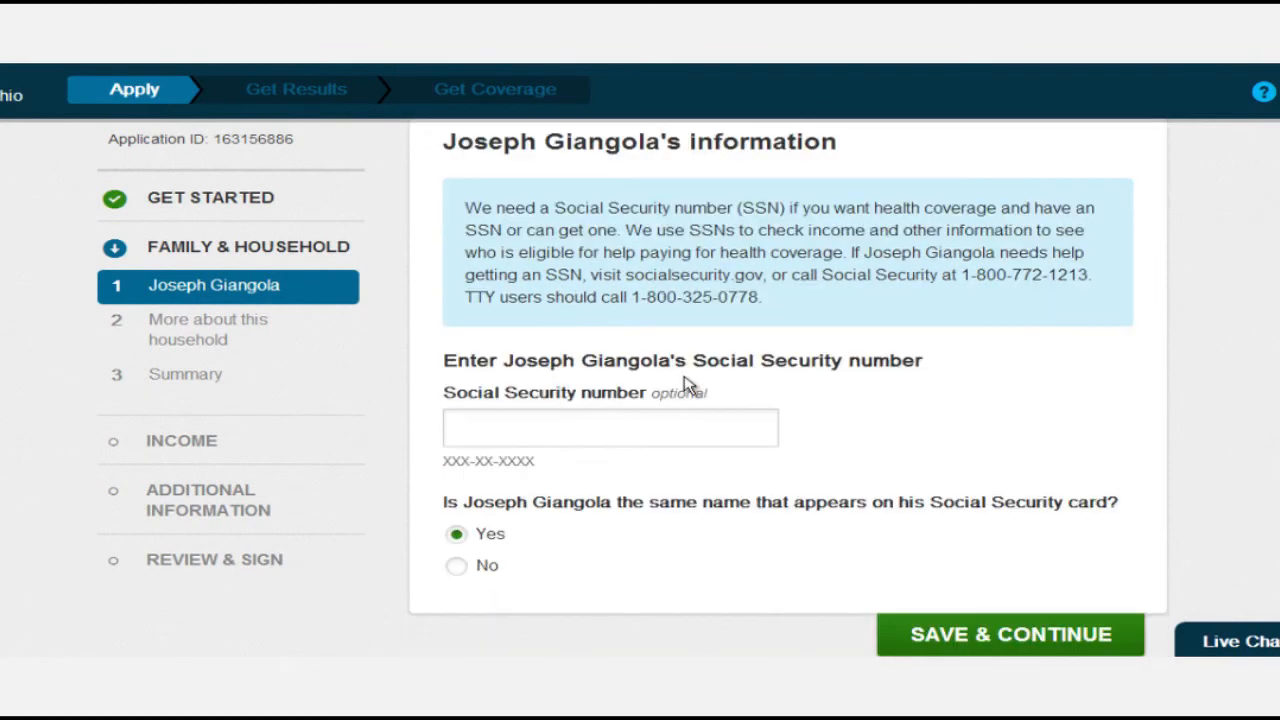
{"action": "scroll", "coordinate": [688, 385], "scroll_direction": "down", "scroll_amount": 1}
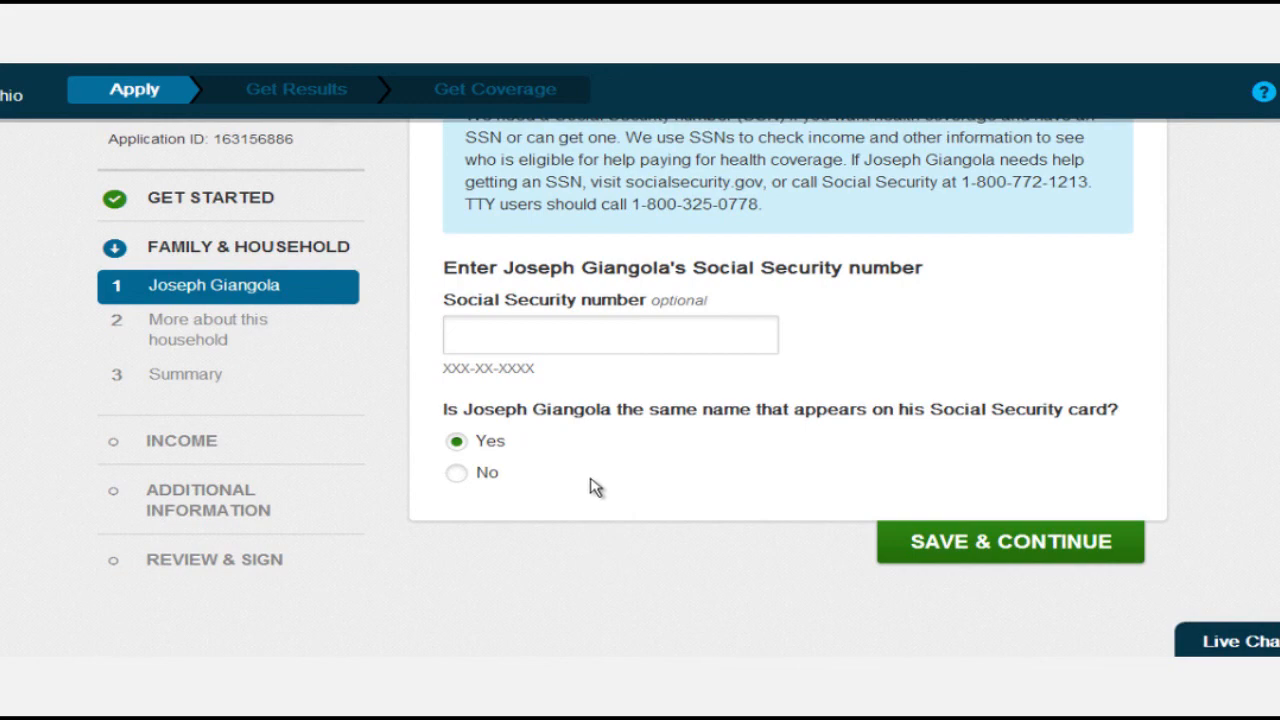
Move past the Social Security page and answer Yes to being a U.S. citizen.
{"action": "left_click", "coordinate": [975, 552]}
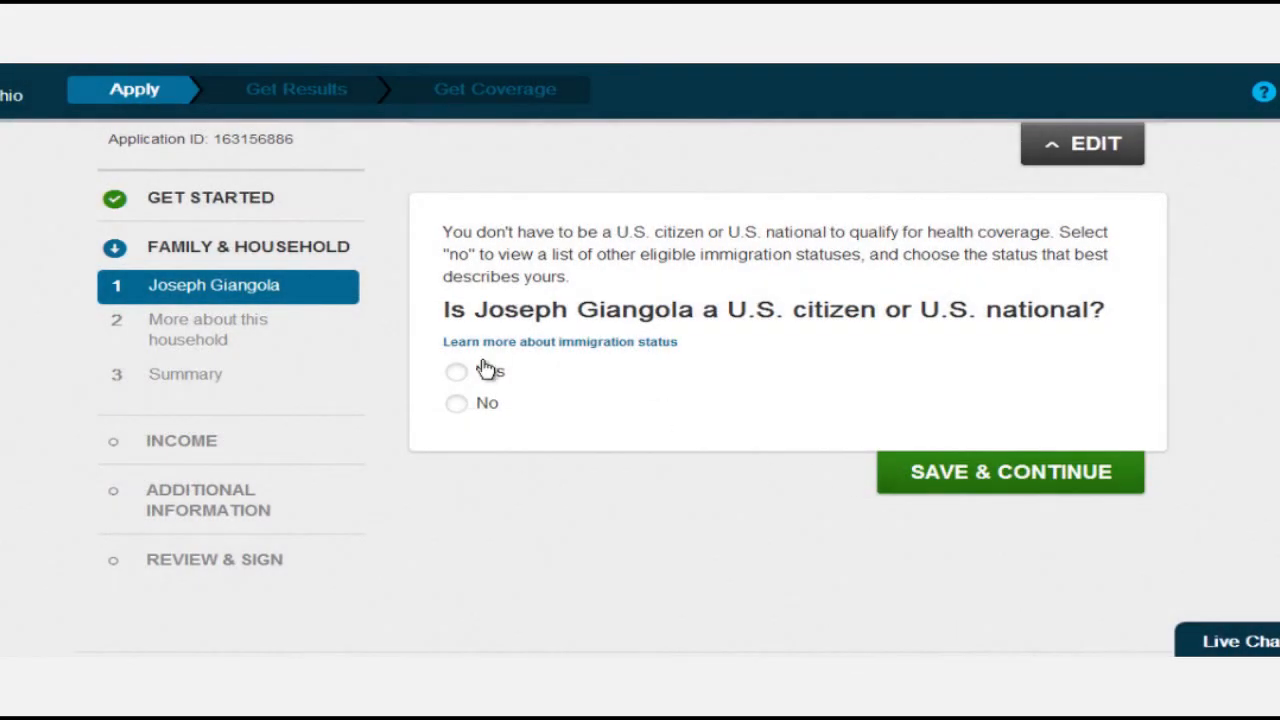
{"action": "left_click", "coordinate": [480, 372]}
{"action": "left_click", "coordinate": [976, 472]}
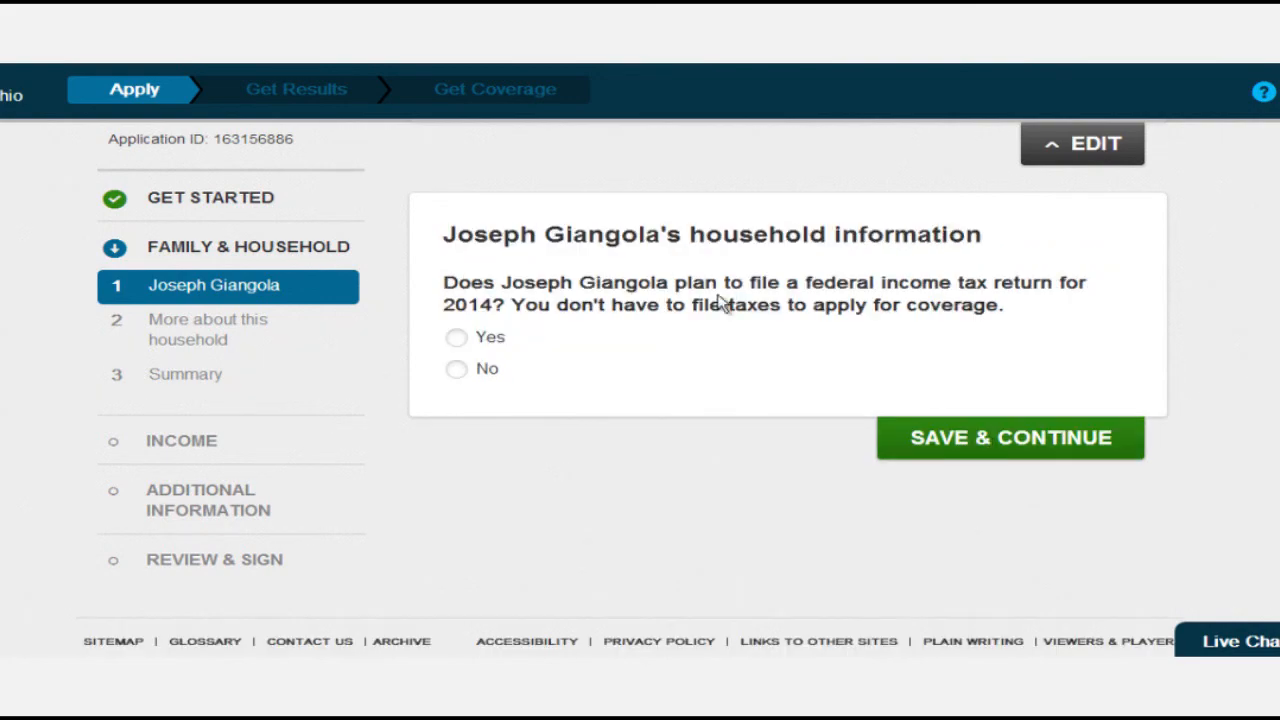
Answer Yes to filing 2014 taxes, No to married, dependents, and being claimed, then save.
{"action": "left_click", "coordinate": [468, 340]}
{"action": "scroll", "coordinate": [928, 465], "scroll_direction": "down", "scroll_amount": 1}
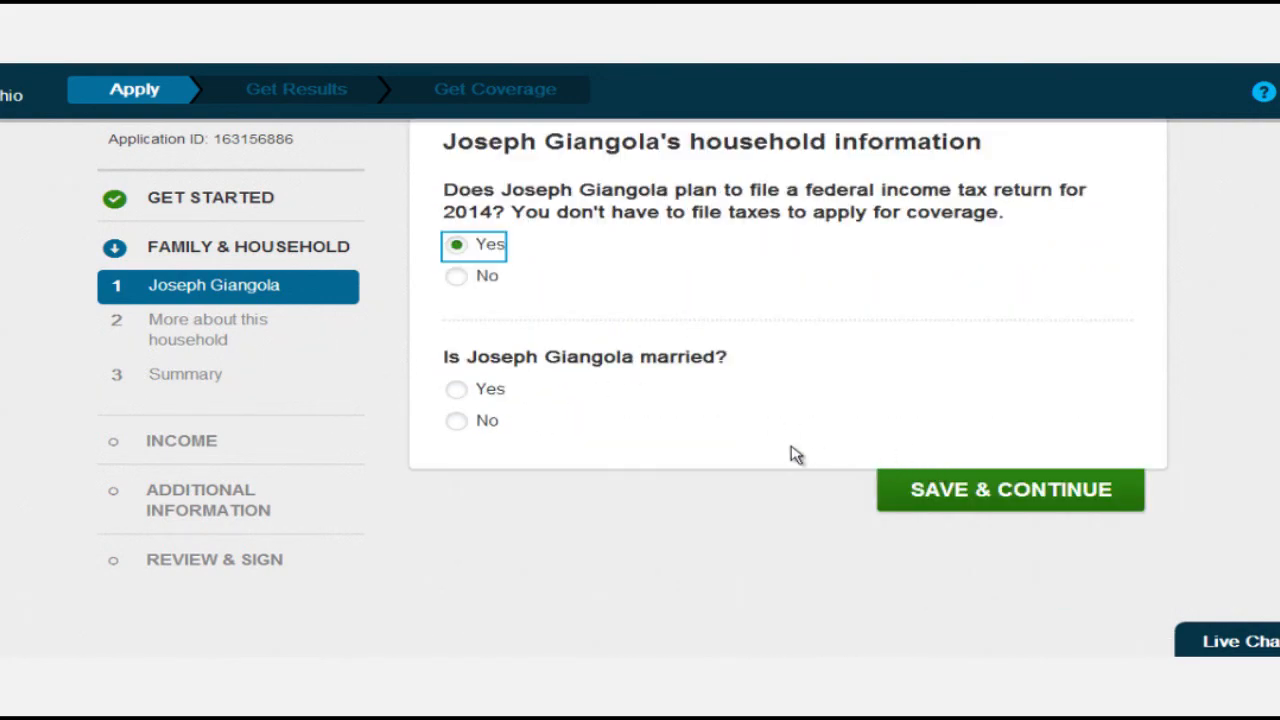
{"action": "left_click", "coordinate": [458, 421]}
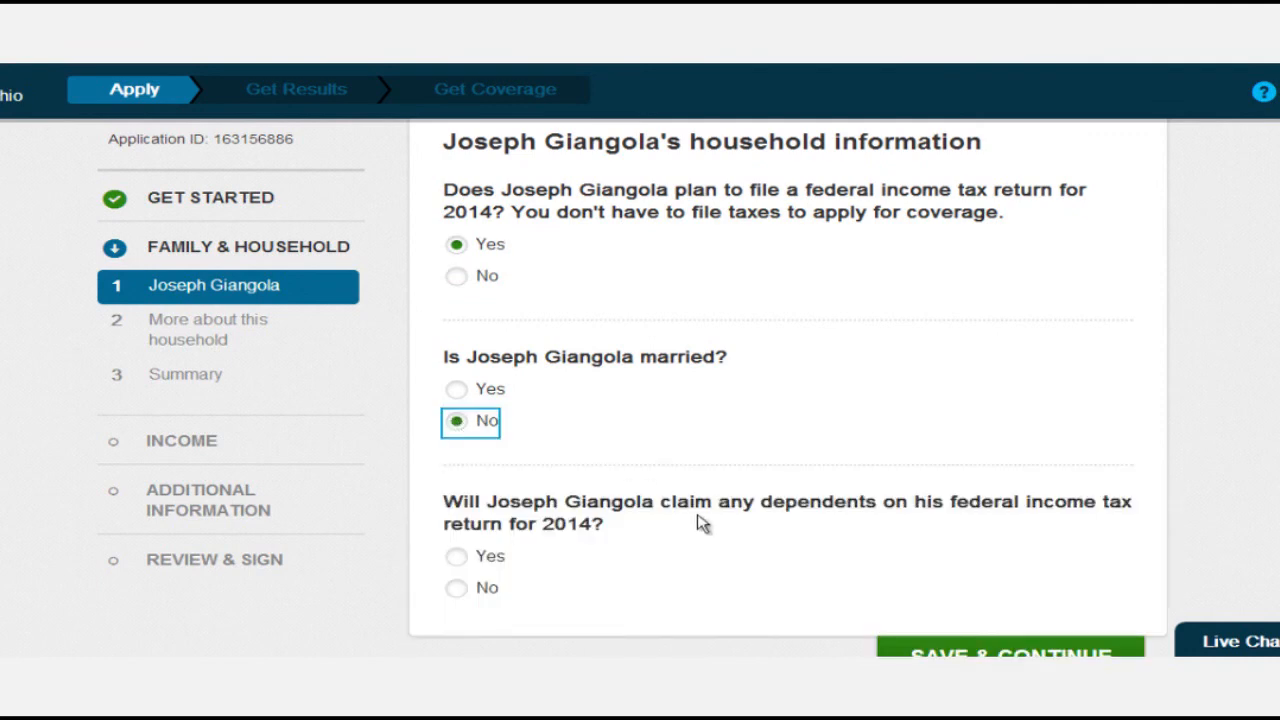
{"action": "scroll", "coordinate": [875, 560], "scroll_direction": "down", "scroll_amount": 1}
{"action": "scroll", "coordinate": [875, 560], "scroll_direction": "down", "scroll_amount": 2}
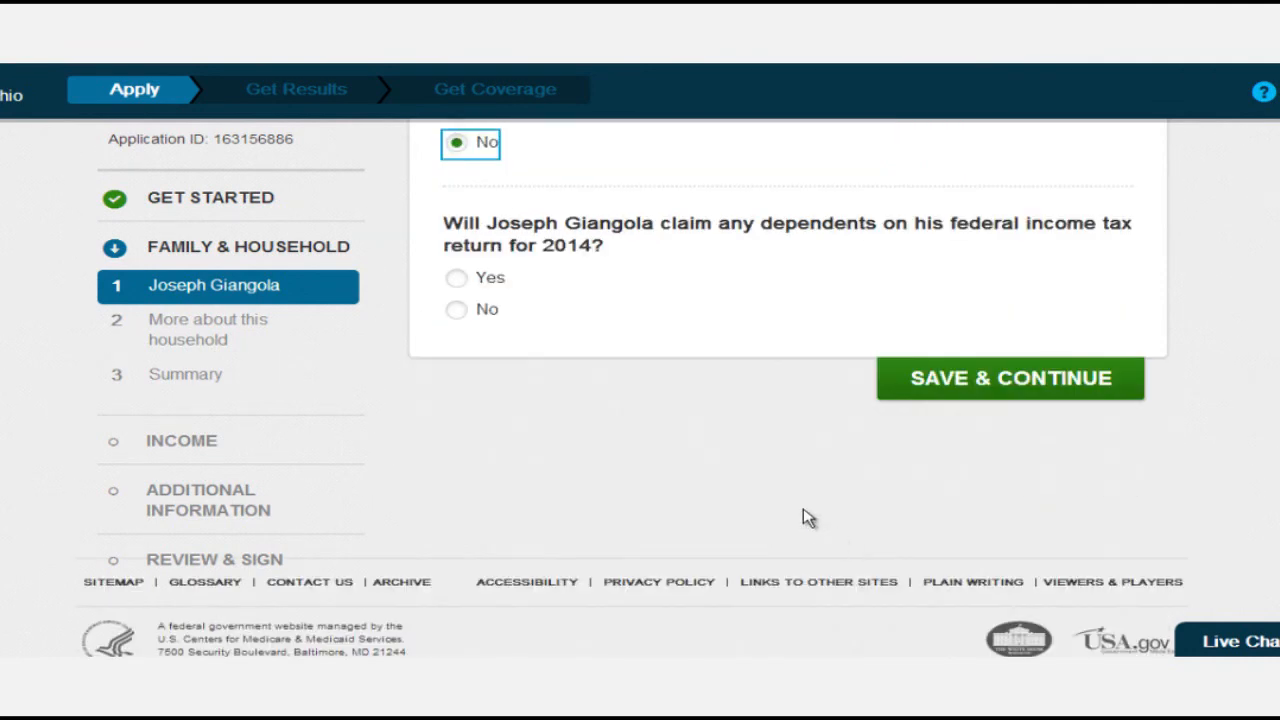
{"action": "left_click", "coordinate": [458, 312]}
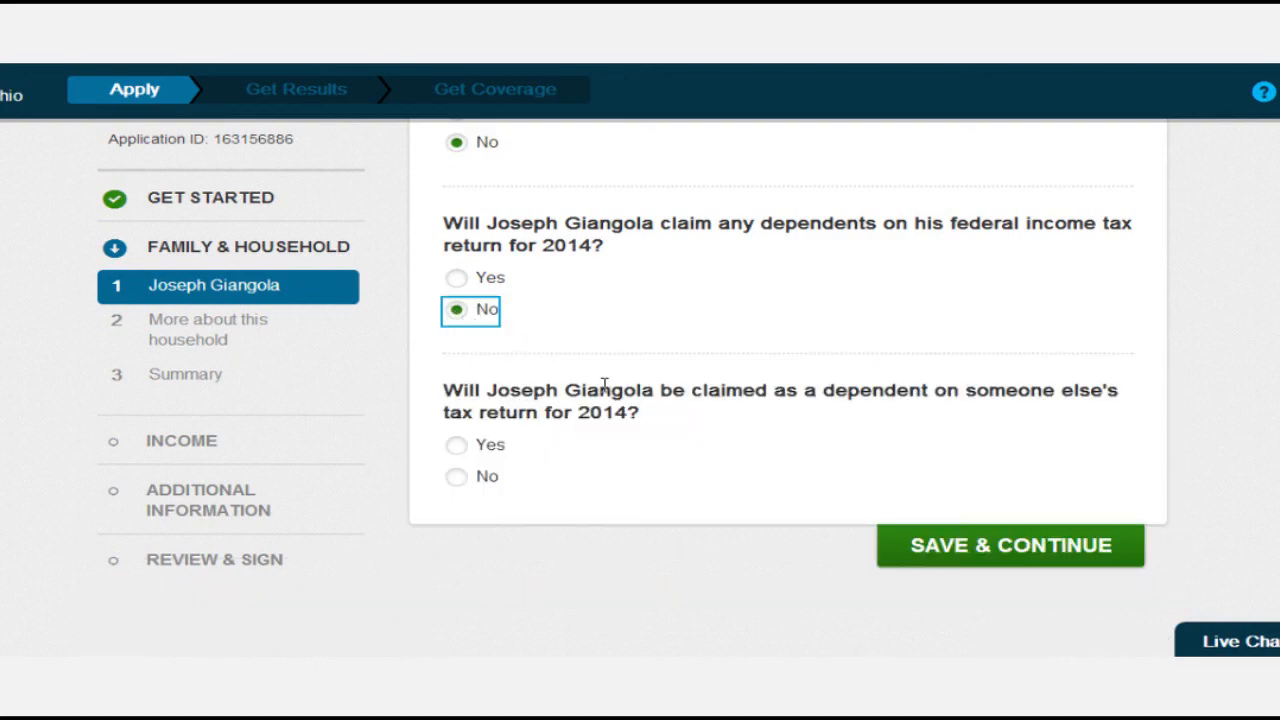
{"action": "scroll", "coordinate": [600, 385], "scroll_direction": "down", "scroll_amount": 1}
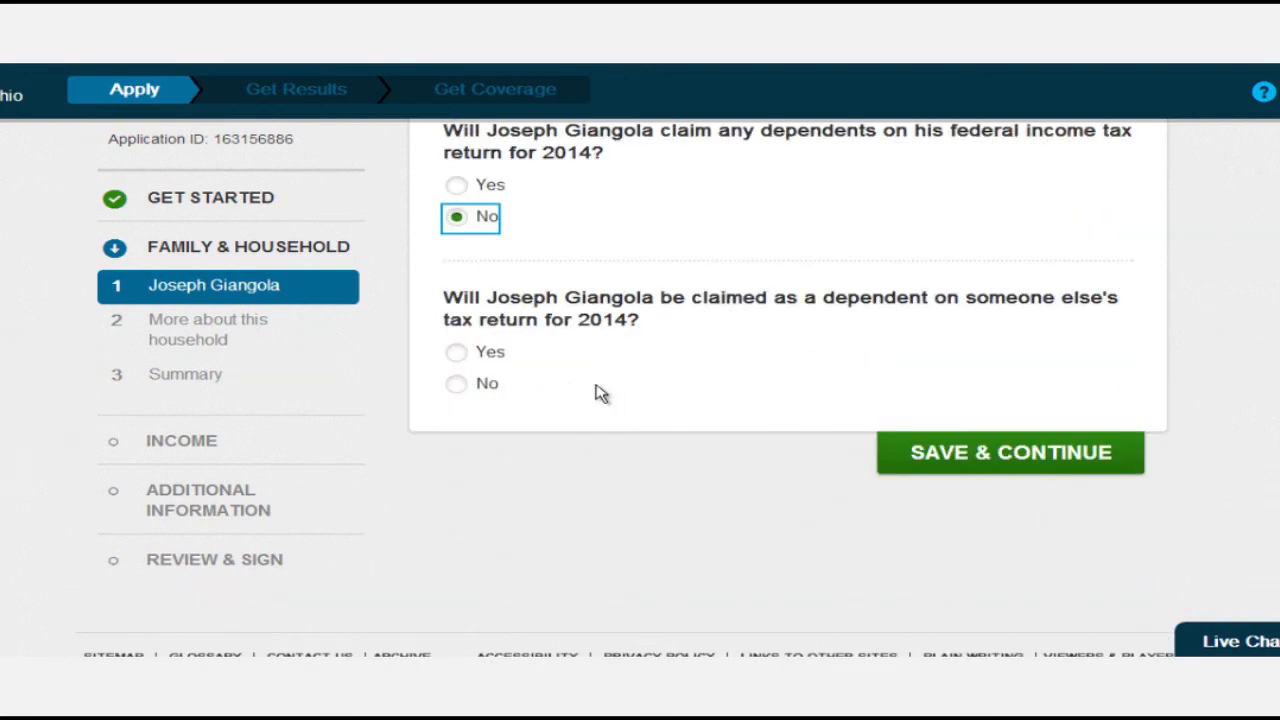
{"action": "left_click", "coordinate": [462, 390]}
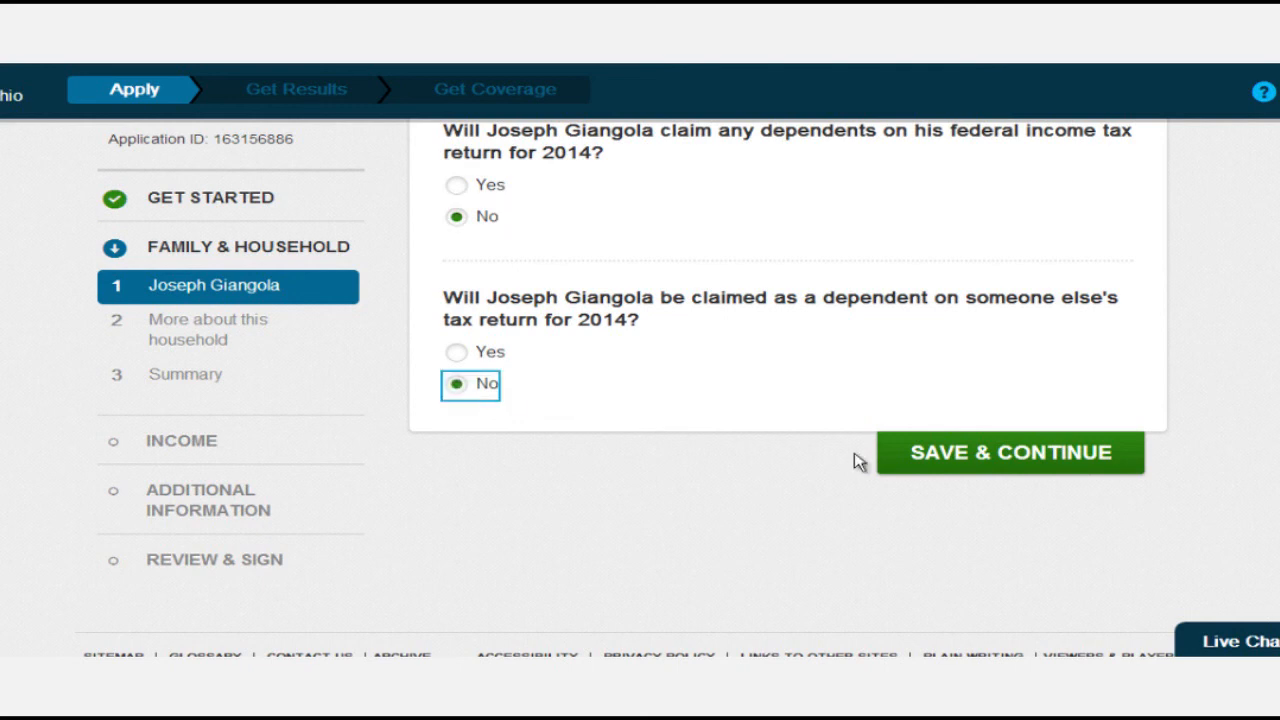
{"action": "left_click", "coordinate": [918, 473]}
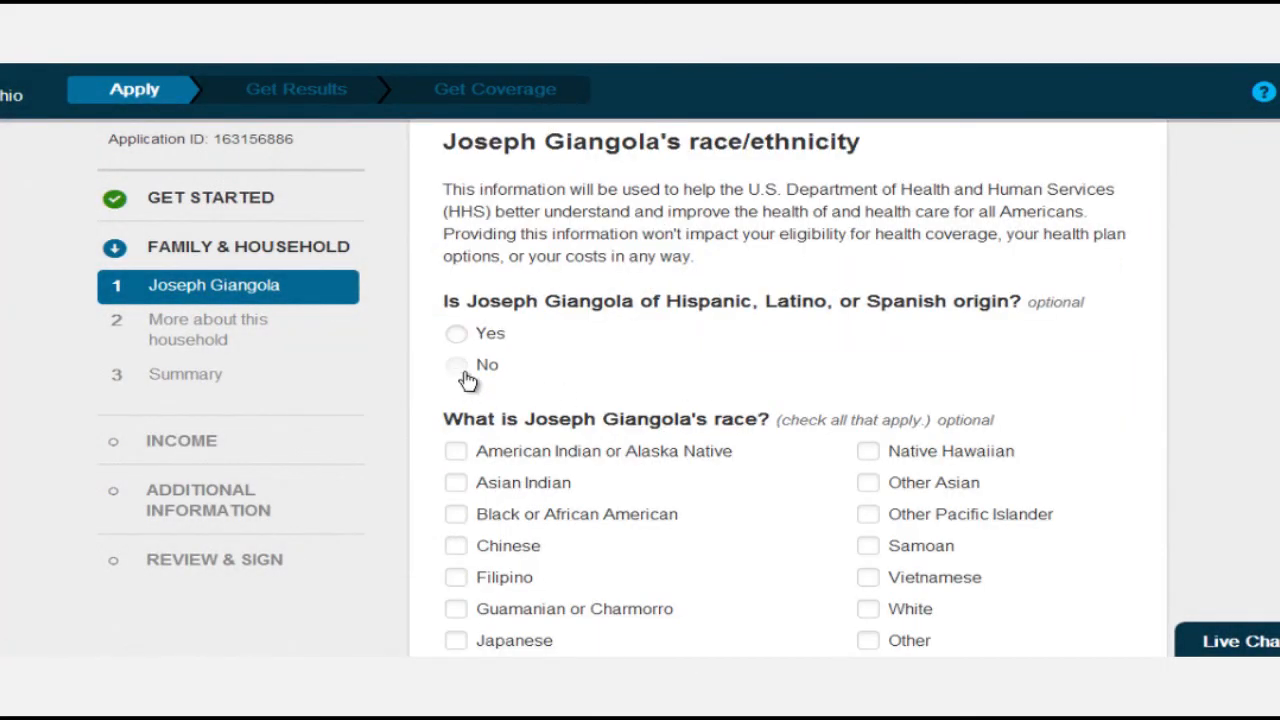
Record the applicant as not Hispanic, Latino or Spanish, with race White.
{"action": "left_click", "coordinate": [464, 372]}
{"action": "scroll", "coordinate": [680, 386], "scroll_direction": "down", "scroll_amount": 2}
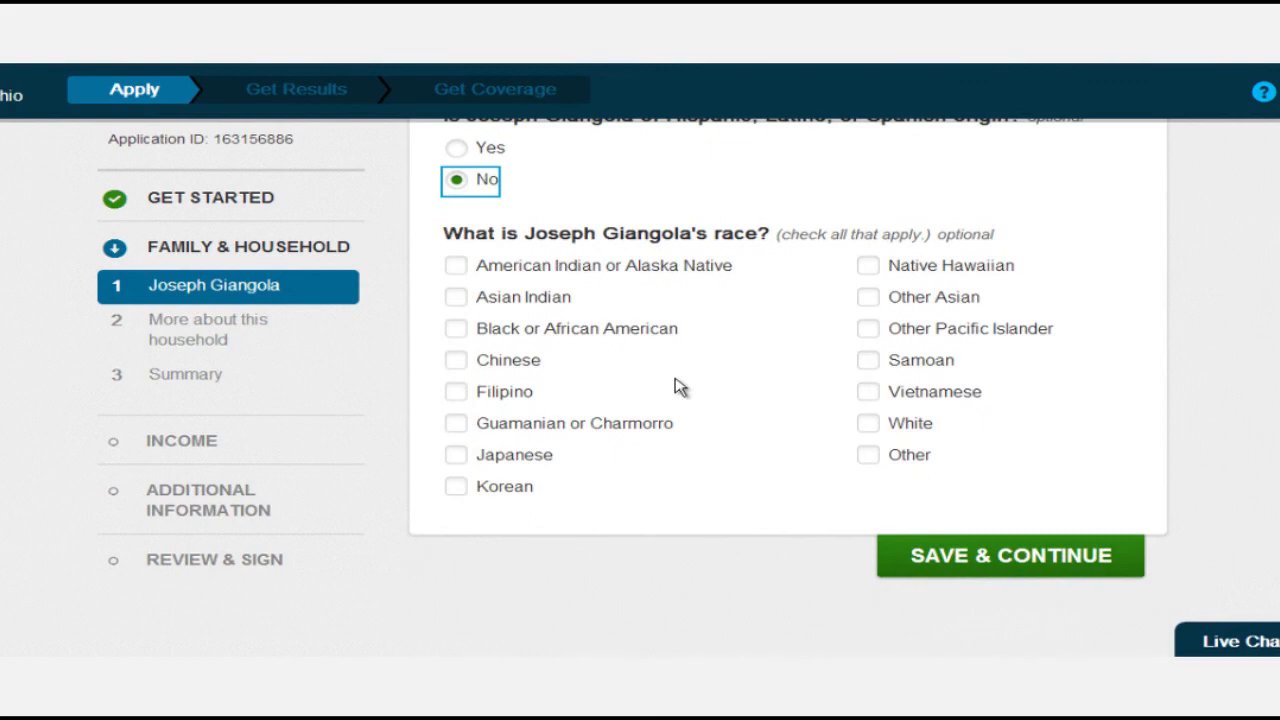
{"action": "left_click", "coordinate": [868, 424]}
{"action": "left_click", "coordinate": [980, 560]}
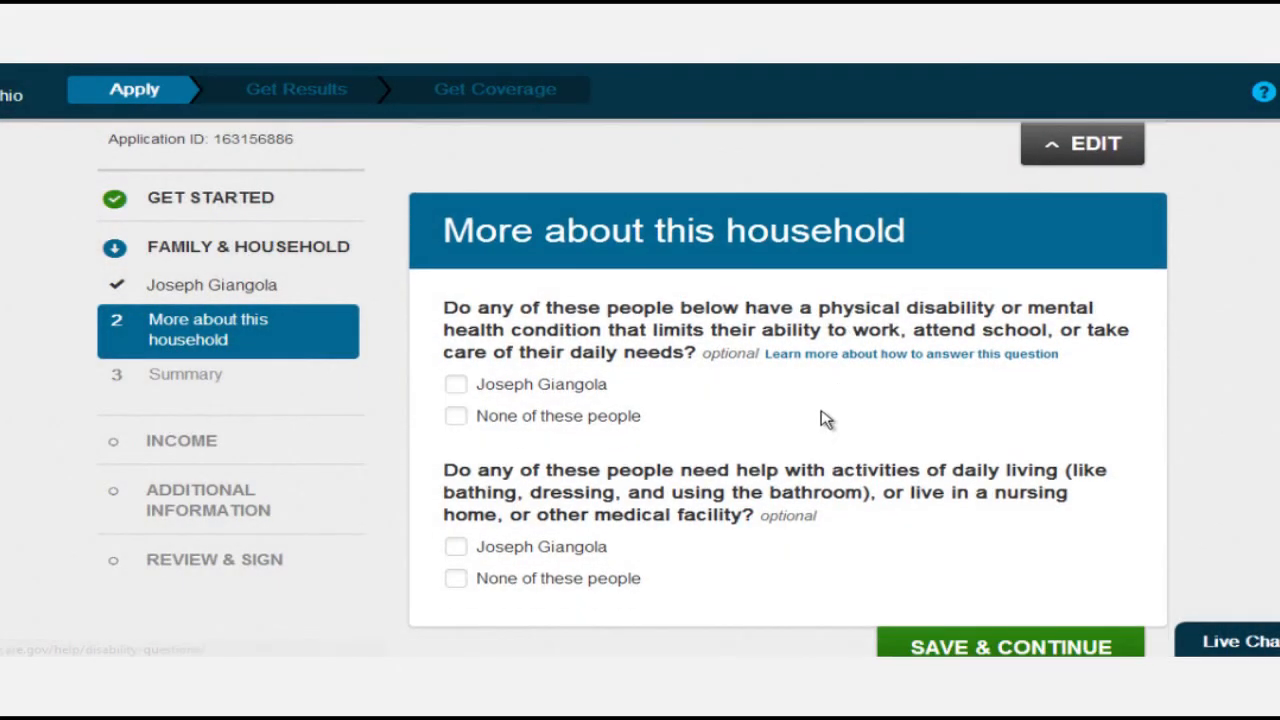
Answer that nobody has a disability or is American Indian or Alaska Native, then save.
{"action": "scroll", "coordinate": [795, 423], "scroll_direction": "down", "scroll_amount": 1}
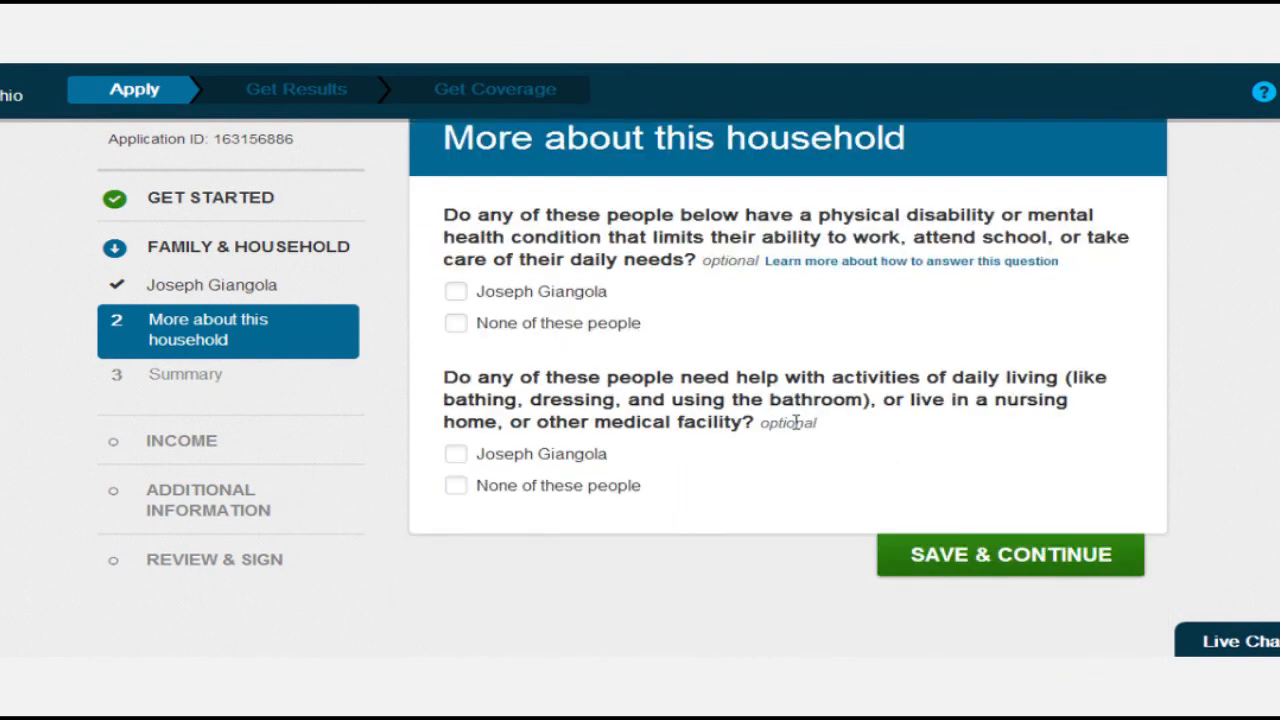
{"action": "scroll", "coordinate": [795, 423], "scroll_direction": "up", "scroll_amount": 1}
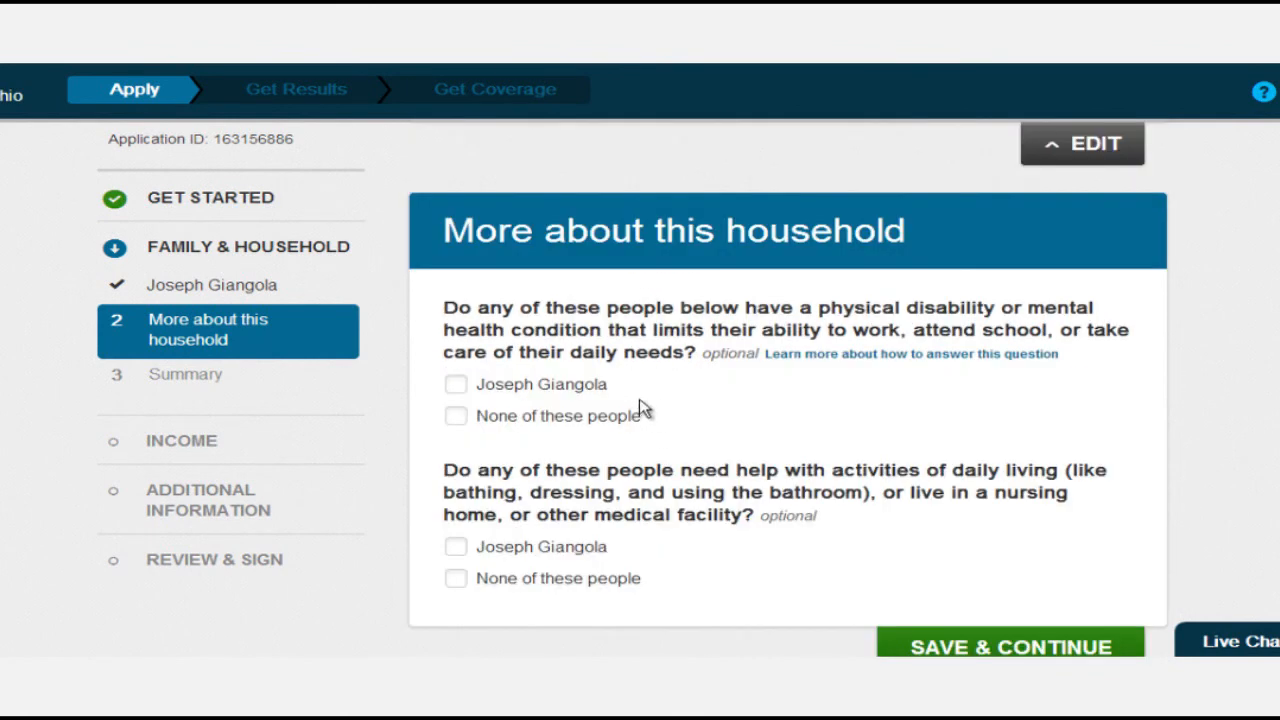
{"action": "left_click", "coordinate": [457, 418]}
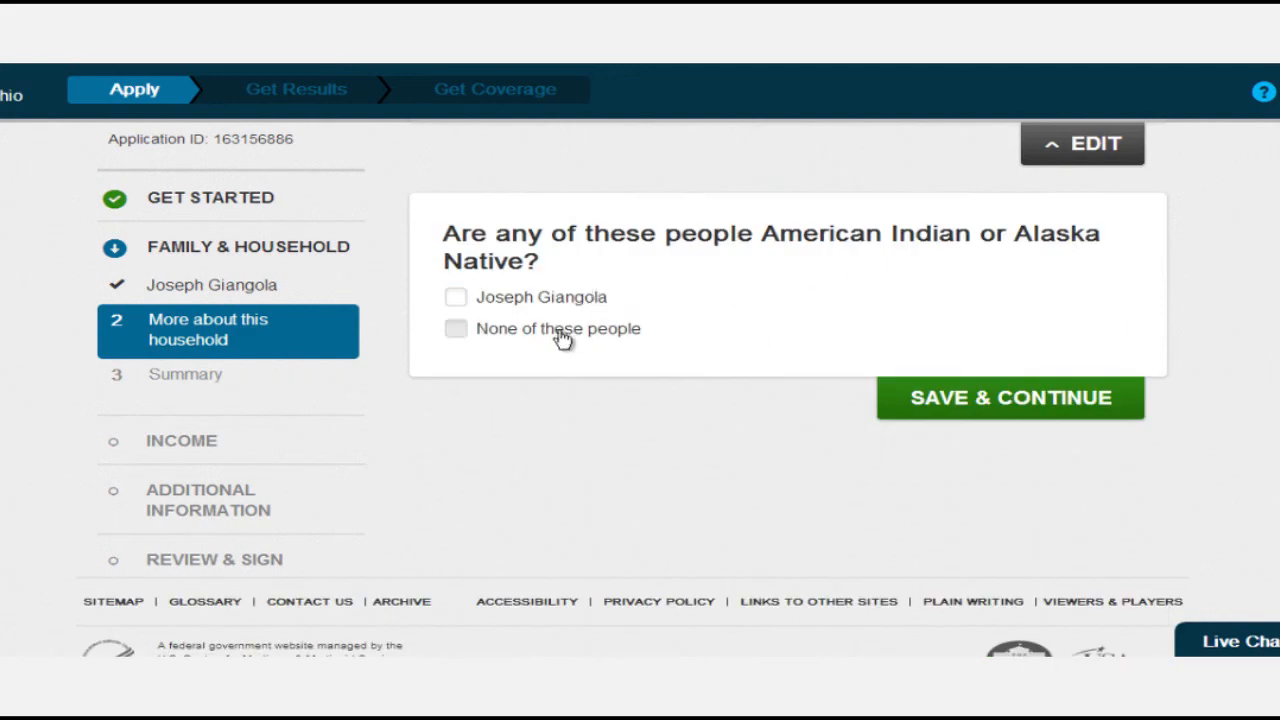
{"action": "left_click", "coordinate": [457, 333]}
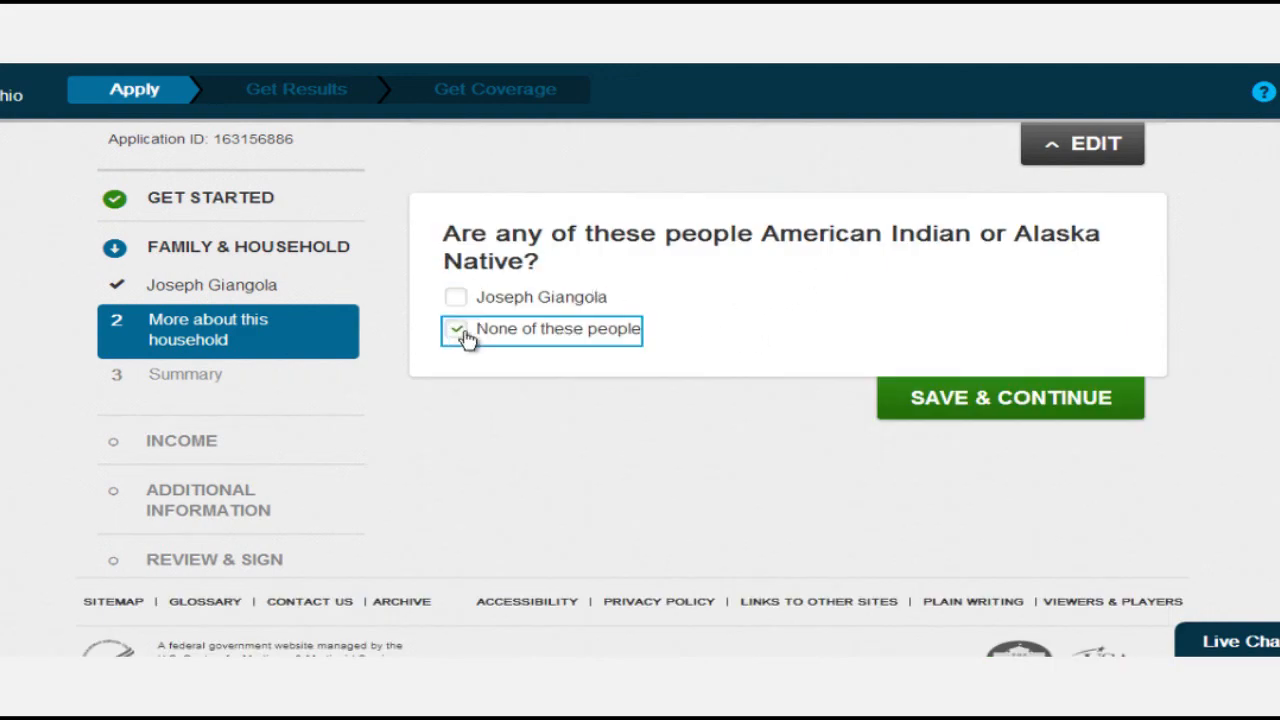
{"action": "left_click", "coordinate": [975, 399]}
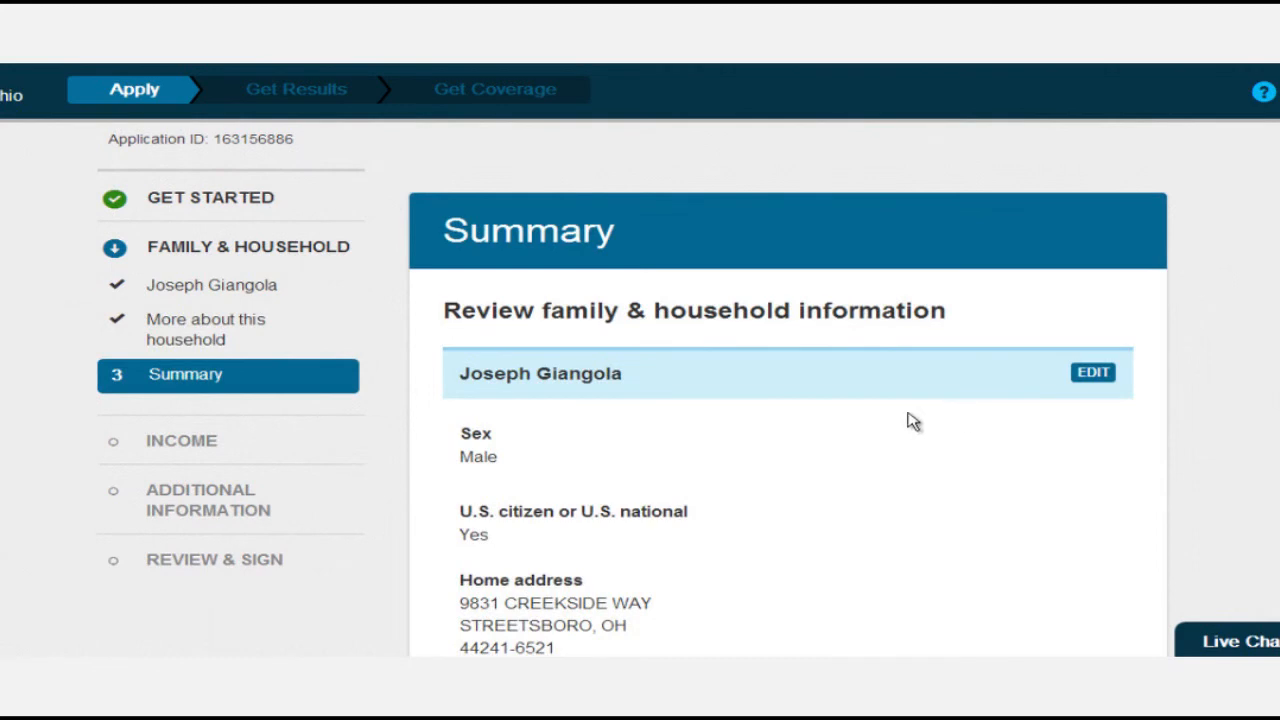
Review the family and household answers on the Summary page and accept them to continue to Income.
{"action": "scroll", "coordinate": [832, 430], "scroll_direction": "down", "scroll_amount": 2}
{"action": "scroll", "coordinate": [832, 430], "scroll_direction": "up", "scroll_amount": 1}
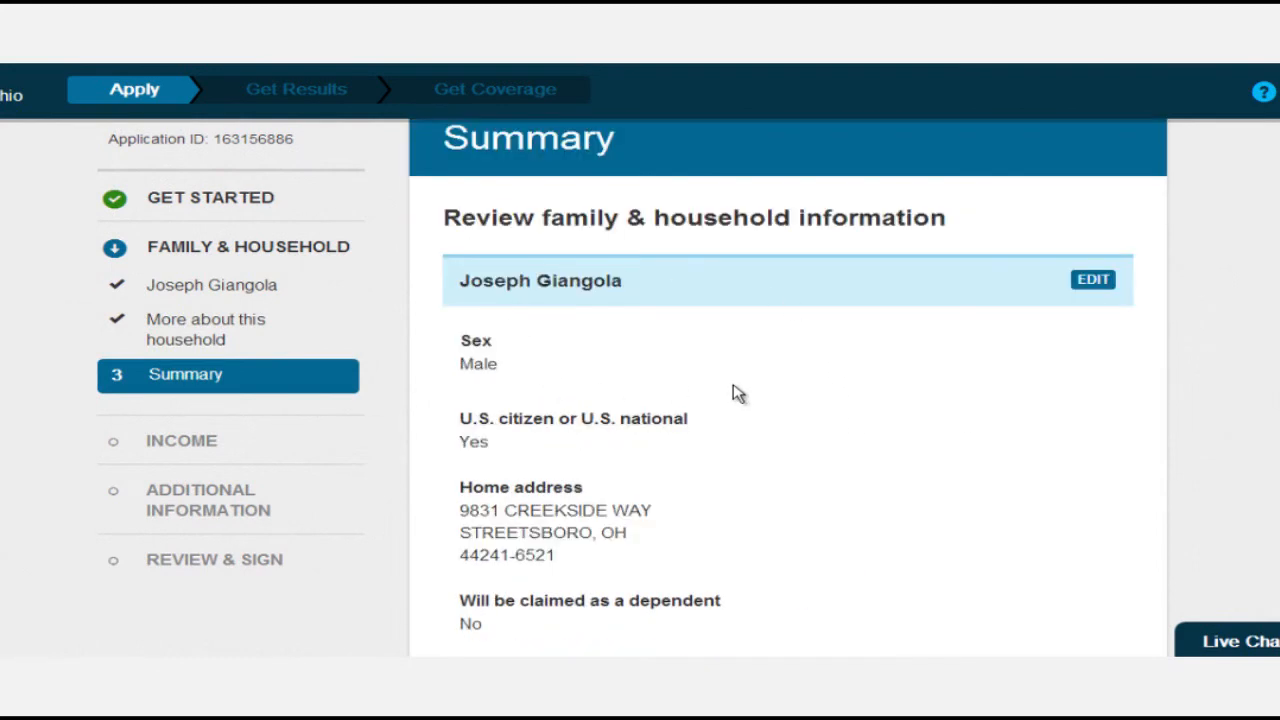
{"action": "scroll", "coordinate": [733, 393], "scroll_direction": "down", "scroll_amount": 5}
{"action": "scroll", "coordinate": [735, 392], "scroll_direction": "down", "scroll_amount": 5}
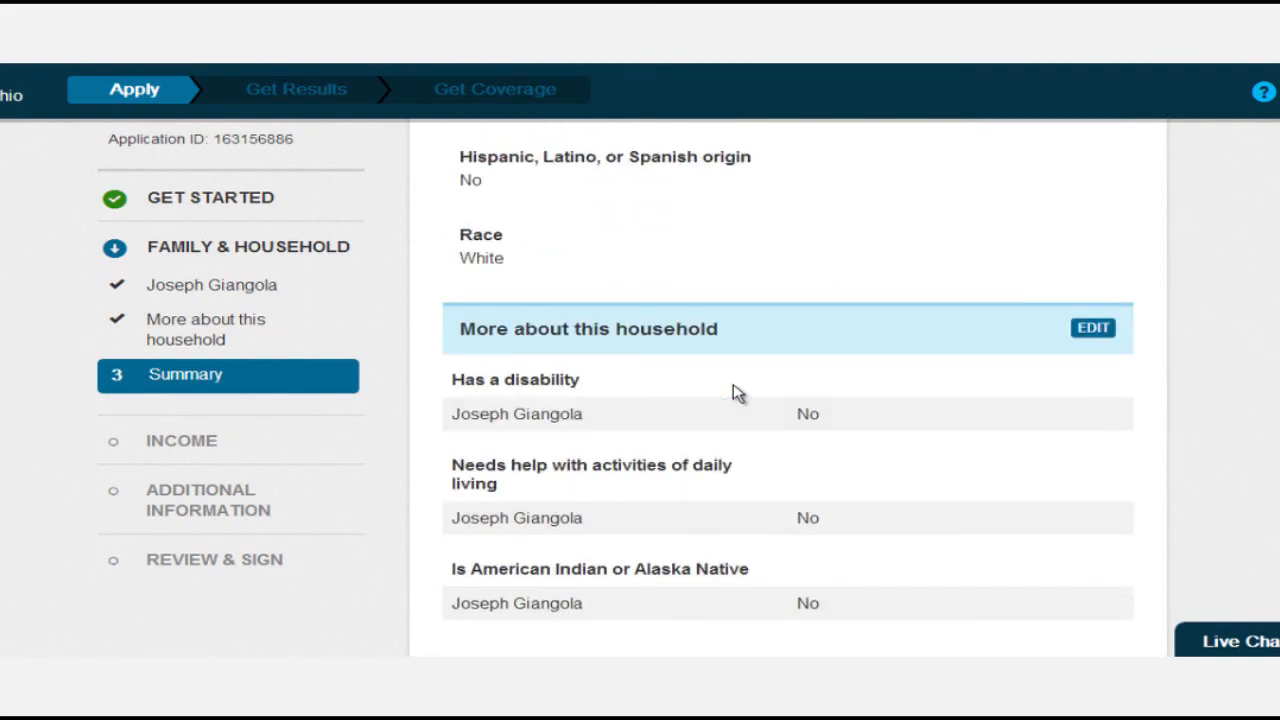
{"action": "scroll", "coordinate": [737, 391], "scroll_direction": "up", "scroll_amount": 3}
{"action": "scroll", "coordinate": [1092, 342], "scroll_direction": "up", "scroll_amount": 7}
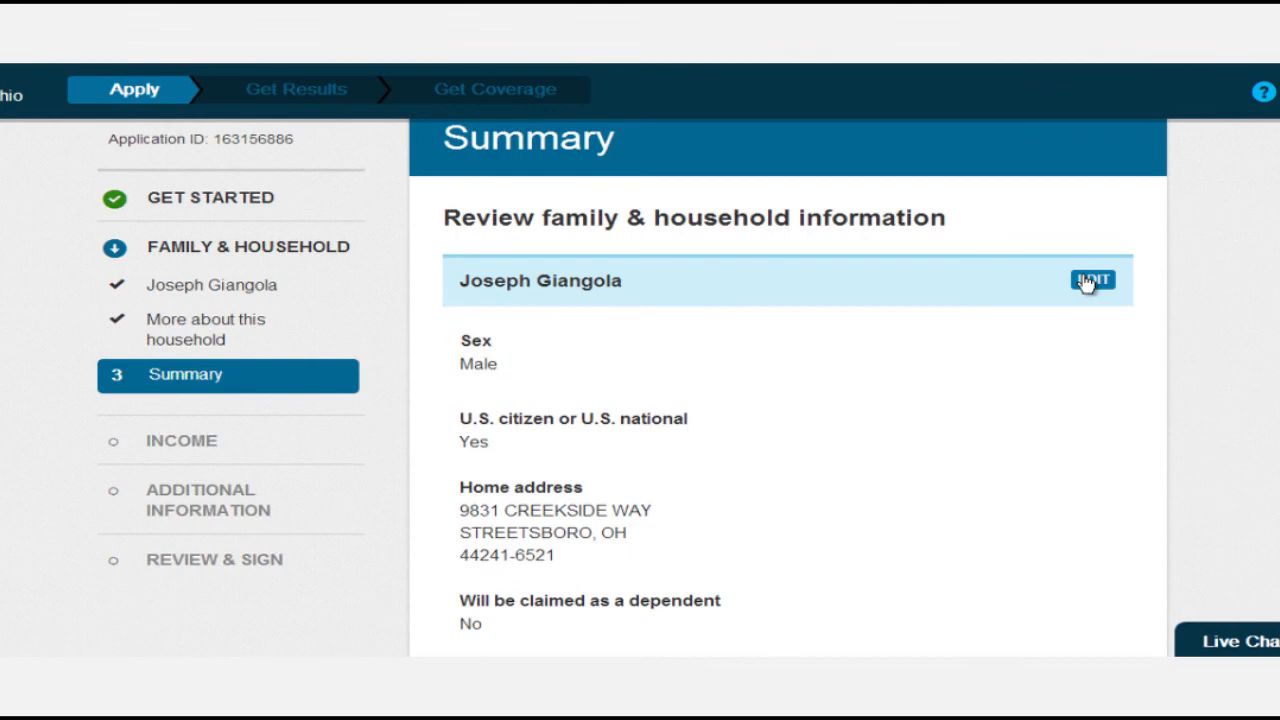
{"action": "scroll", "coordinate": [1080, 310], "scroll_direction": "down", "scroll_amount": 9}
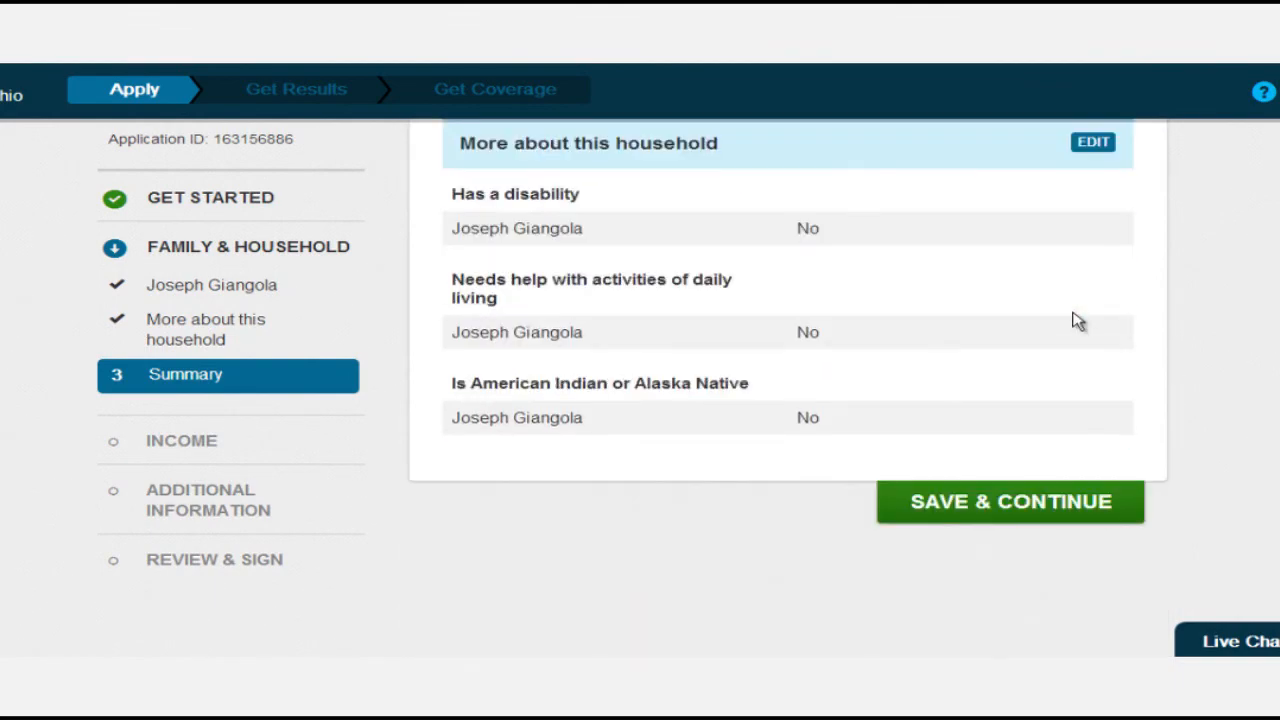
{"action": "scroll", "coordinate": [1078, 321], "scroll_direction": "down", "scroll_amount": 2}
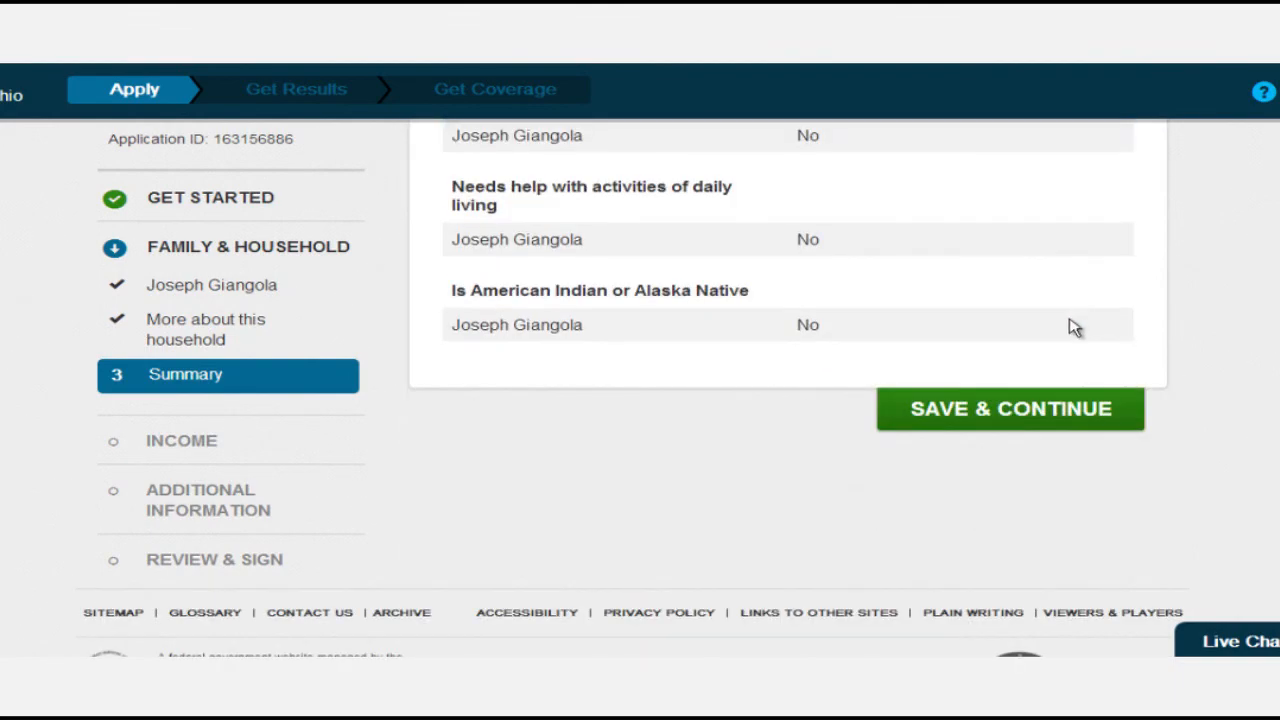
{"action": "left_click", "coordinate": [1016, 402]}
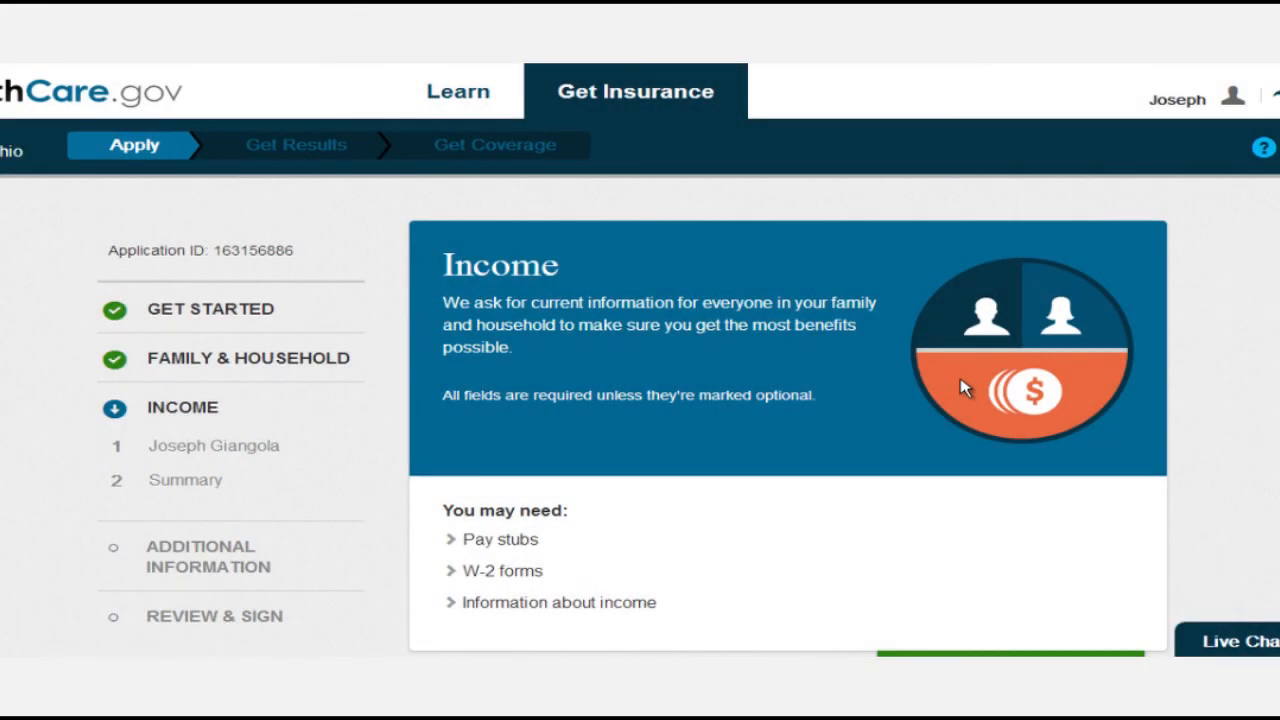
Look over the Income introduction listing pay stubs and W-2 forms, then begin the income questions.
{"action": "scroll", "coordinate": [806, 392], "scroll_direction": "down", "scroll_amount": 1}
{"action": "scroll", "coordinate": [803, 393], "scroll_direction": "up", "scroll_amount": 1}
{"action": "scroll", "coordinate": [804, 394], "scroll_direction": "down", "scroll_amount": 3}
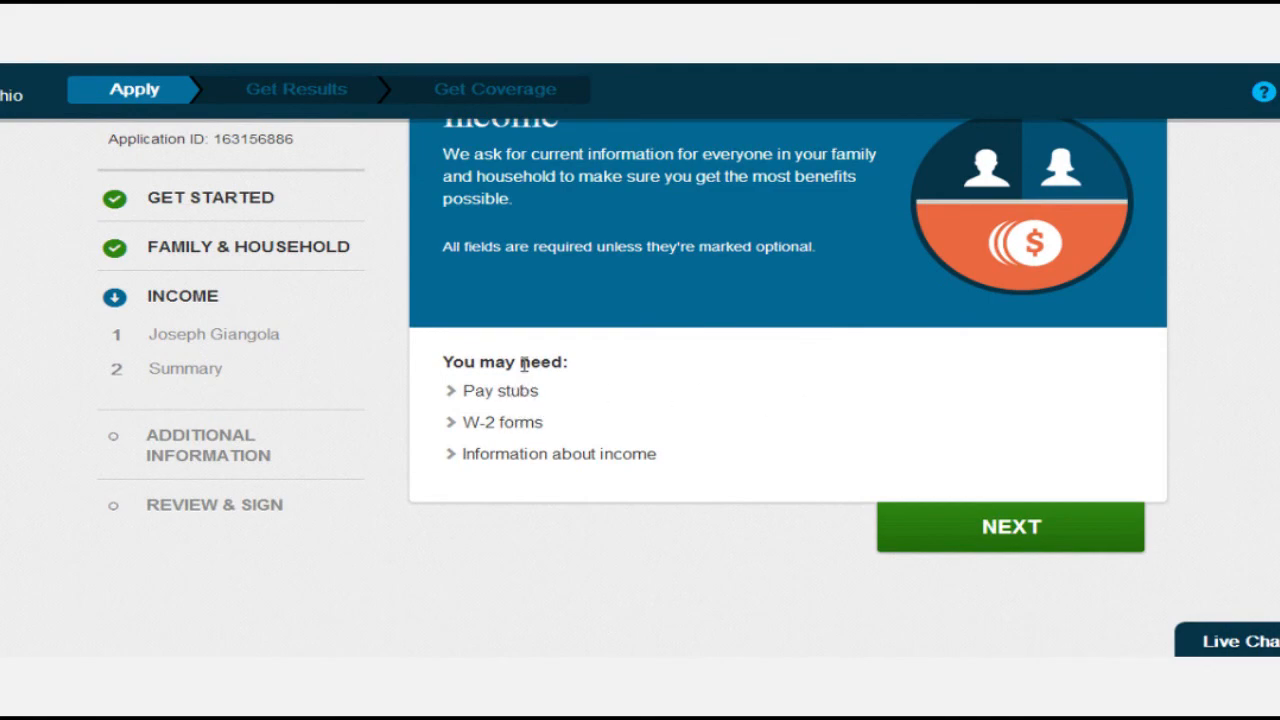
{"action": "left_click", "coordinate": [953, 542]}
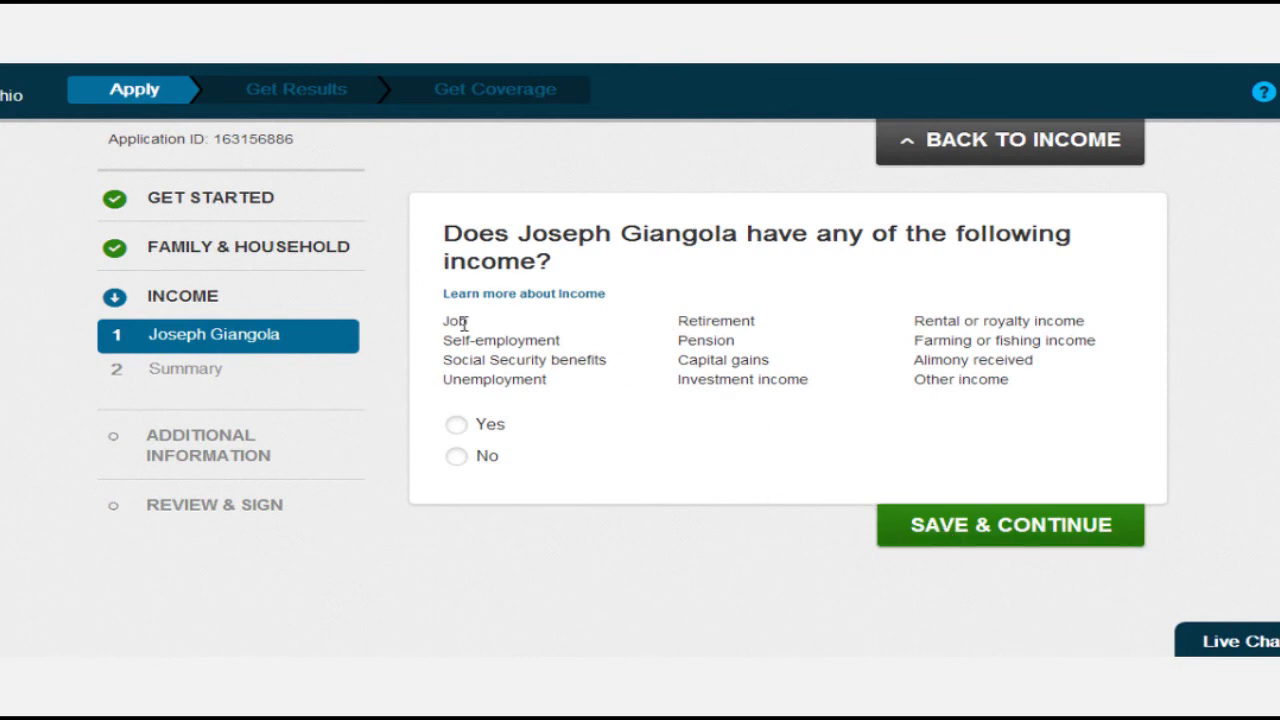
Add a Job income from the applicant's insurance agency employer of $30,000, paid Yearly, and save it.
{"action": "left_click", "coordinate": [456, 425]}
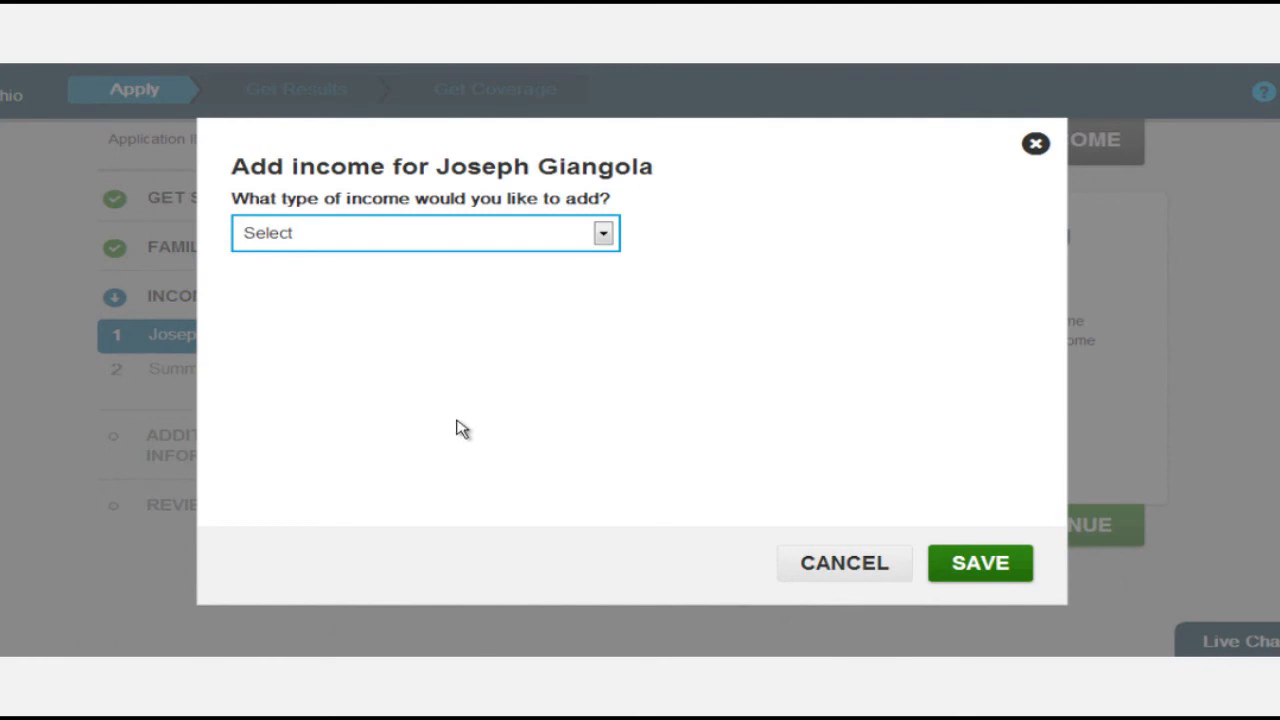
{"action": "left_click", "coordinate": [553, 245]}
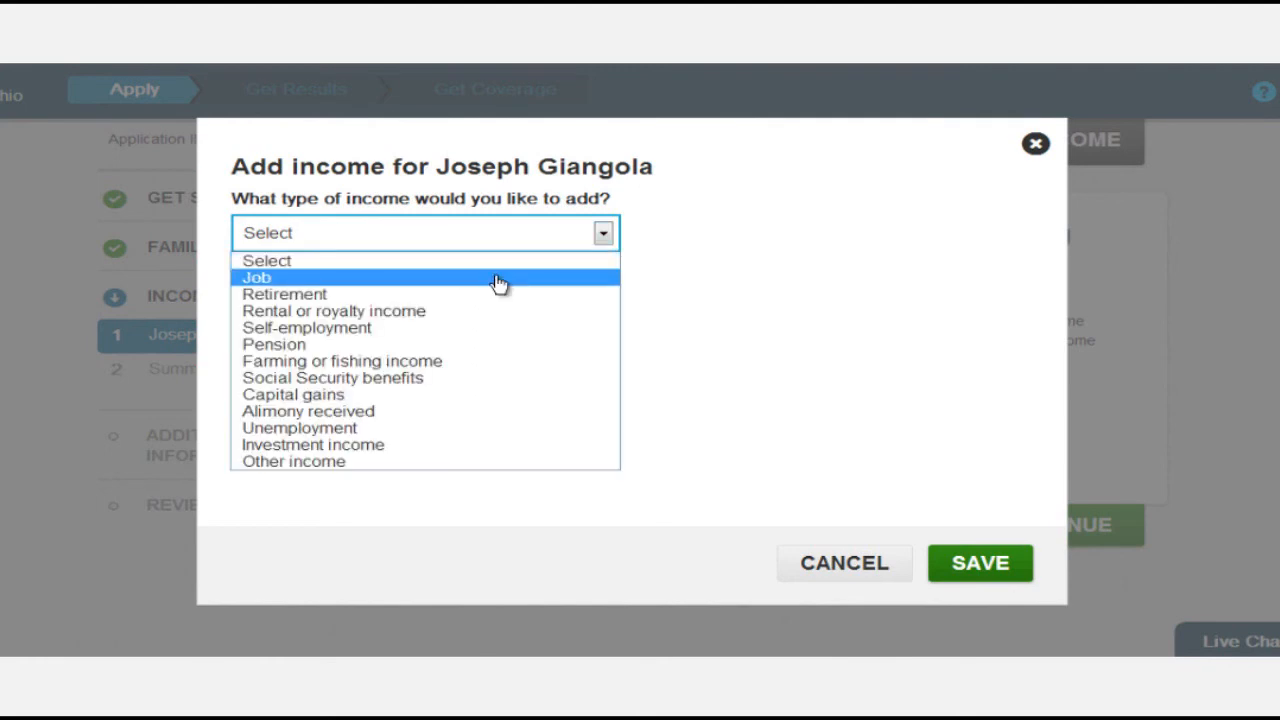
{"action": "left_click", "coordinate": [500, 279]}
{"action": "left_click", "coordinate": [390, 334]}
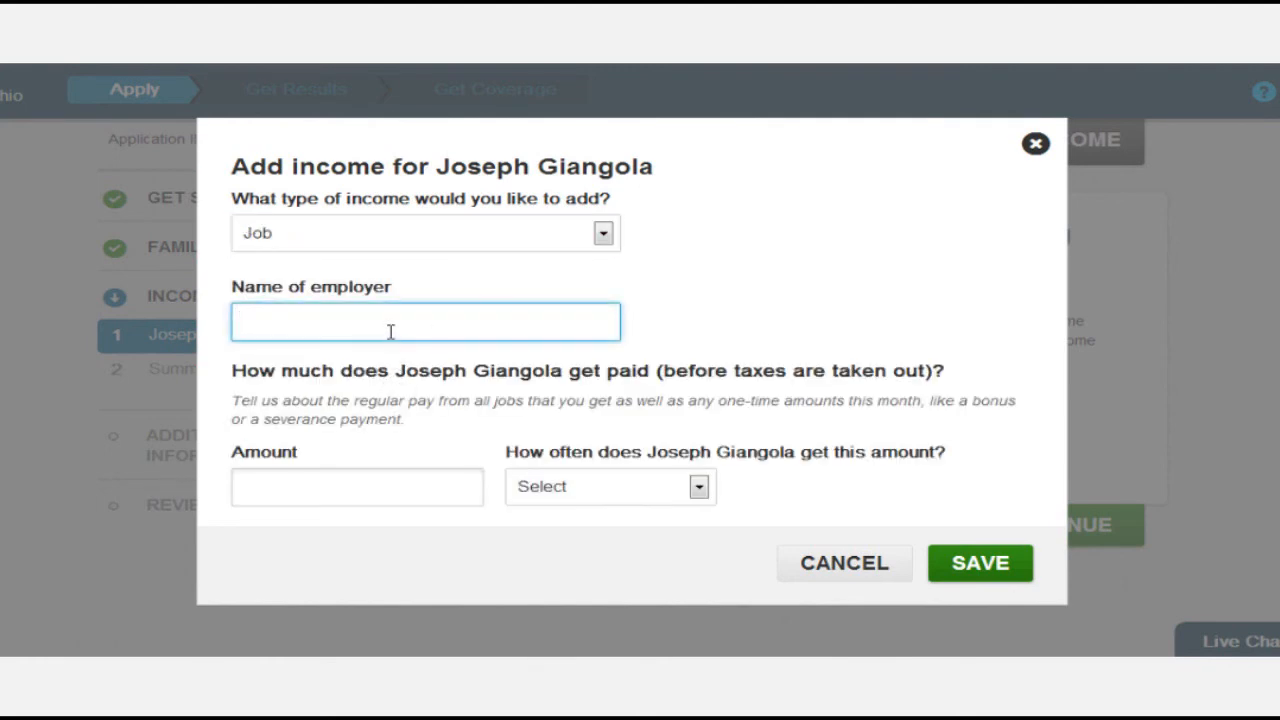
{"action": "type", "text": "Giangola"}
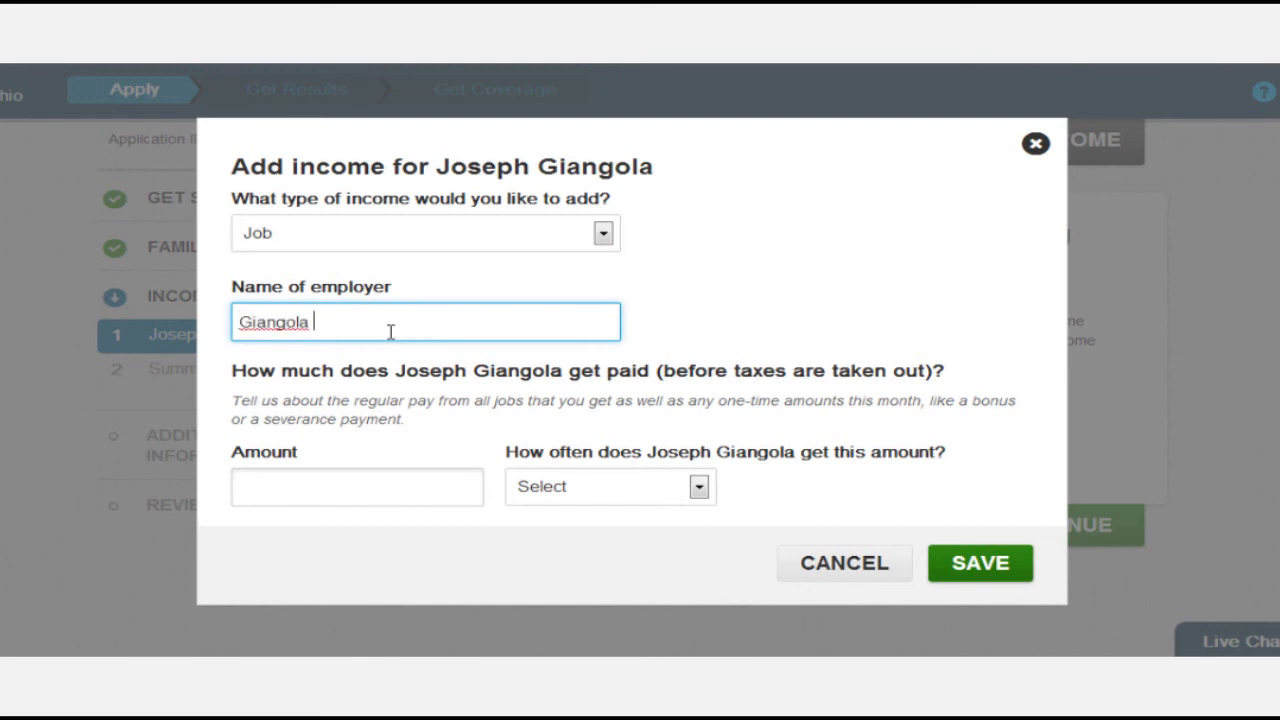
{"action": "type", "text": " Insurance Agency, Inc."}
{"action": "key", "text": "Tab"}
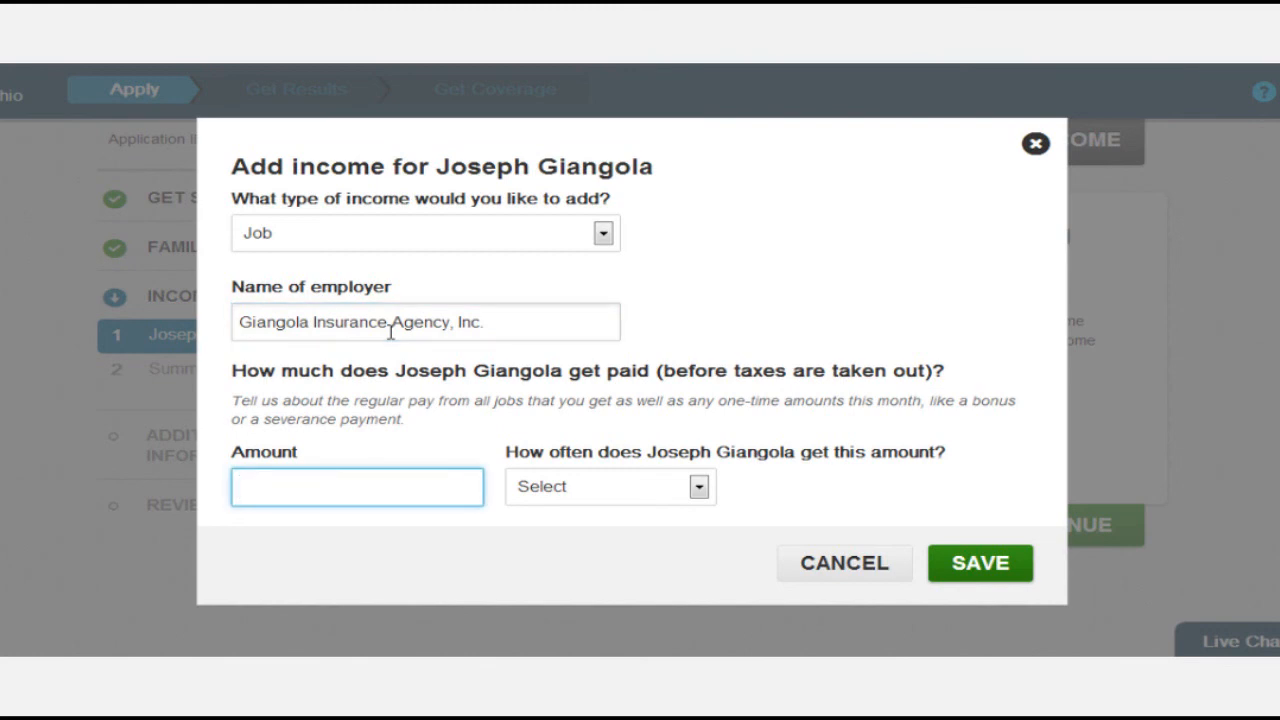
{"action": "type", "text": "30,"}
{"action": "type", "text": "0000"}
{"action": "left_click", "coordinate": [637, 485]}
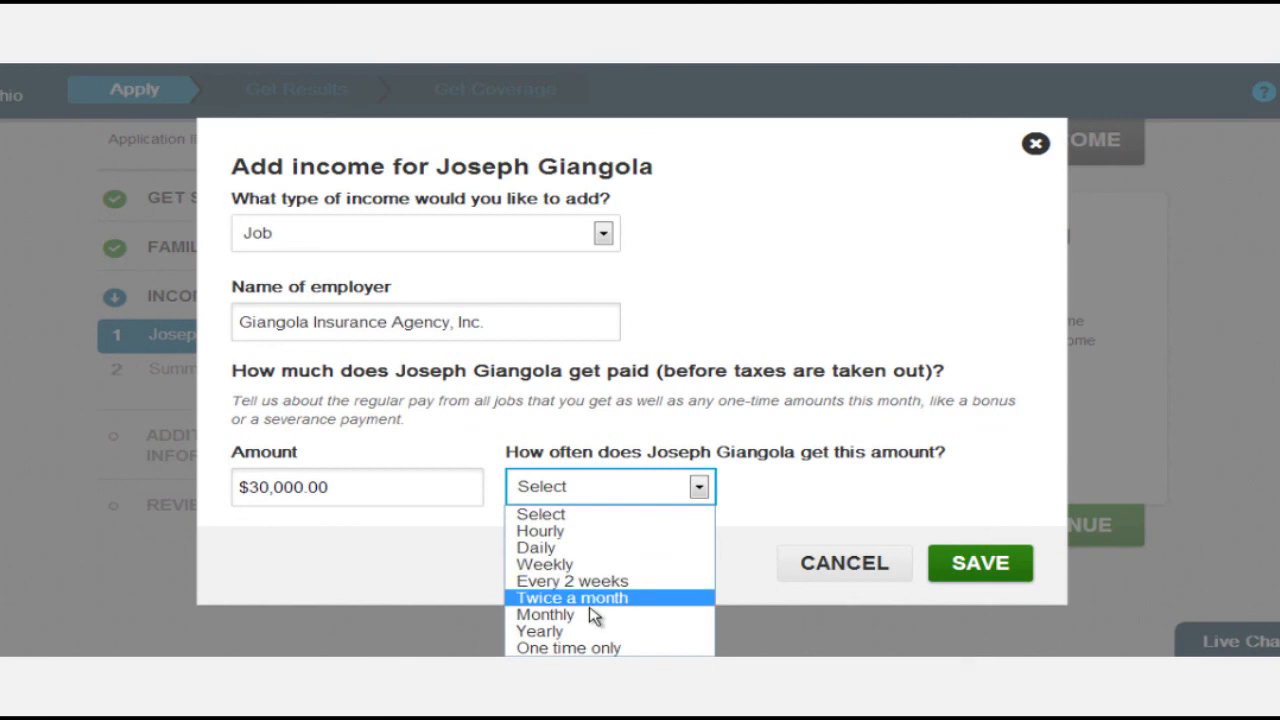
{"action": "left_click", "coordinate": [586, 631]}
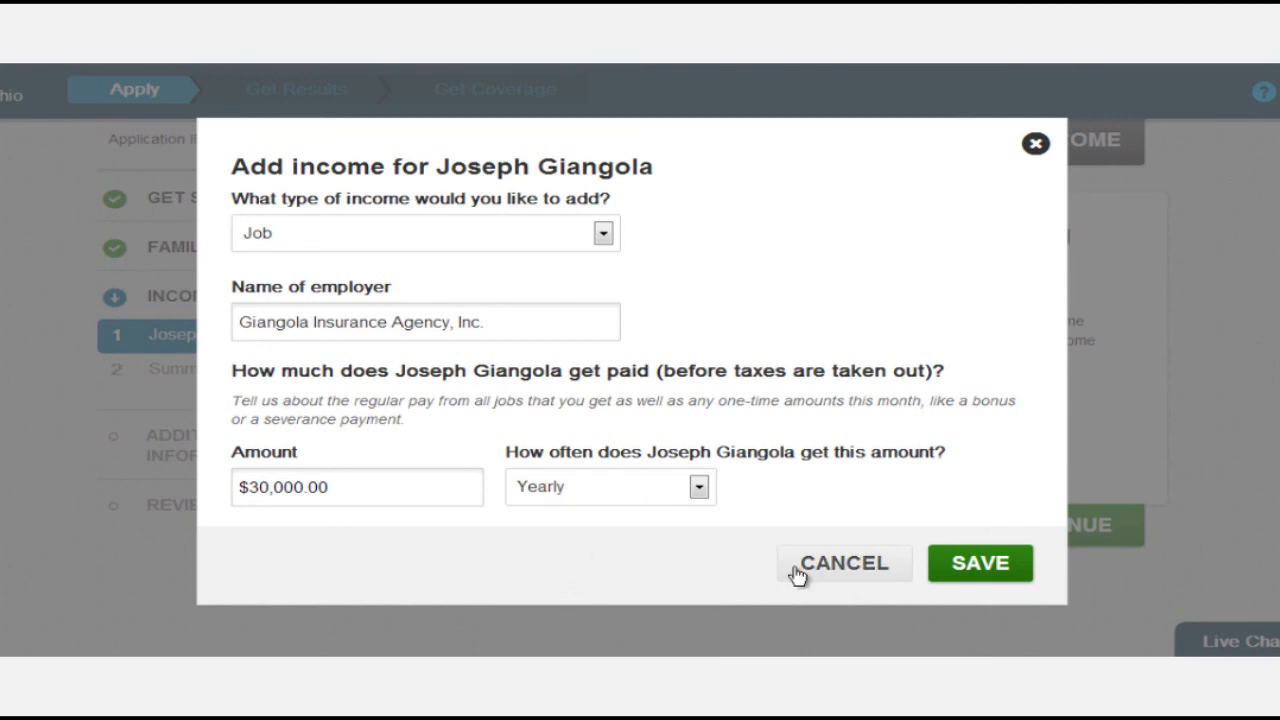
{"action": "left_click", "coordinate": [1008, 566]}
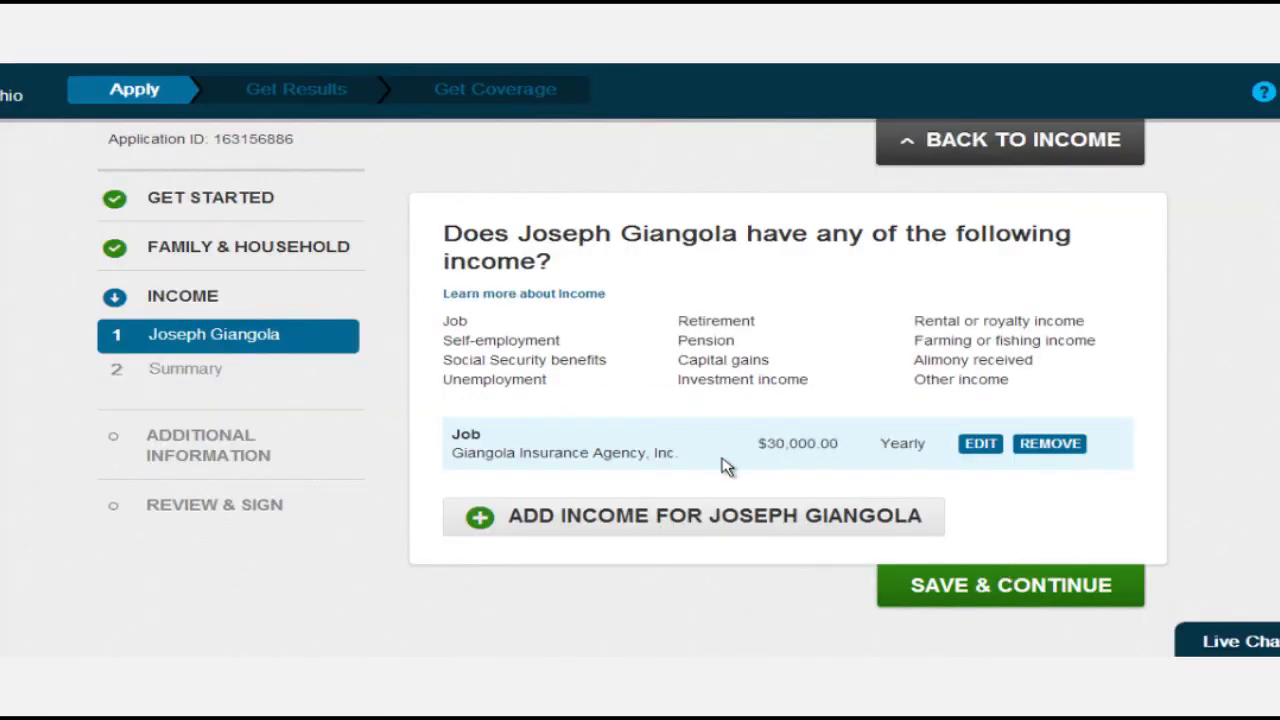
Save the income list, answer Yes that $30,000.00 is the expected 2014 income, and continue.
{"action": "scroll", "coordinate": [850, 476], "scroll_direction": "down", "scroll_amount": 2}
{"action": "left_click", "coordinate": [960, 412]}
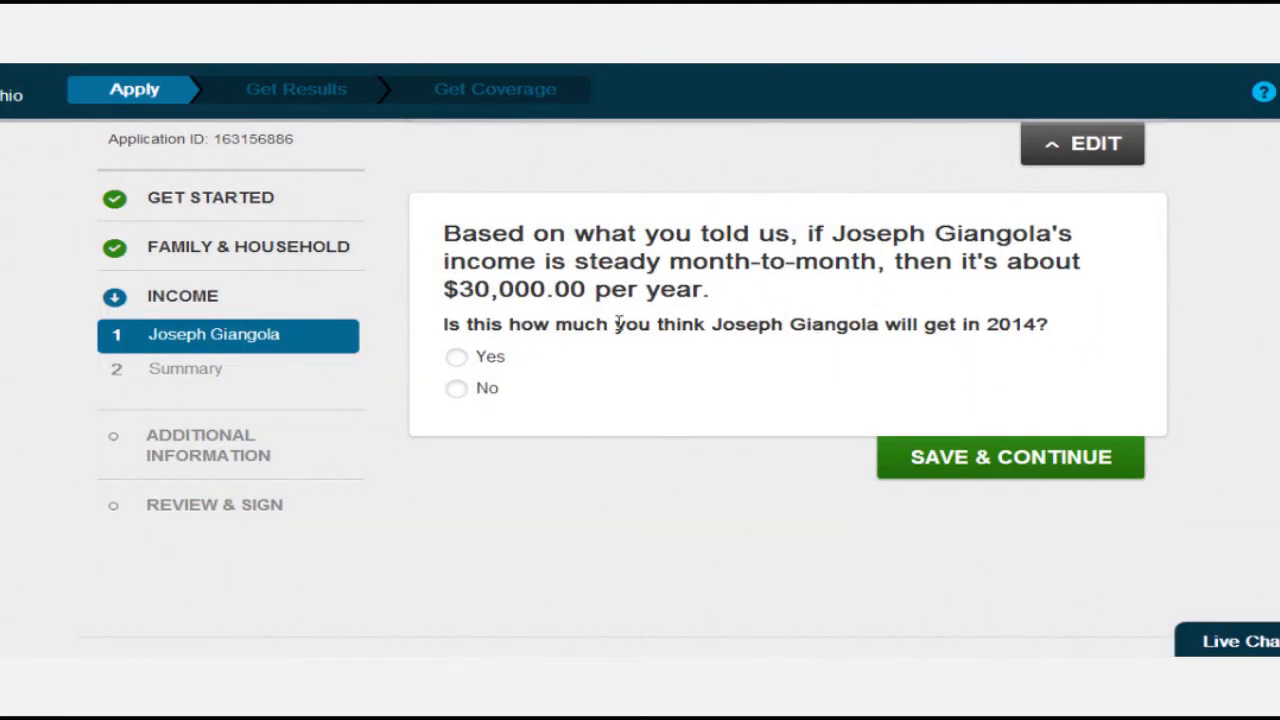
{"action": "scroll", "coordinate": [632, 313], "scroll_direction": "down", "scroll_amount": 2}
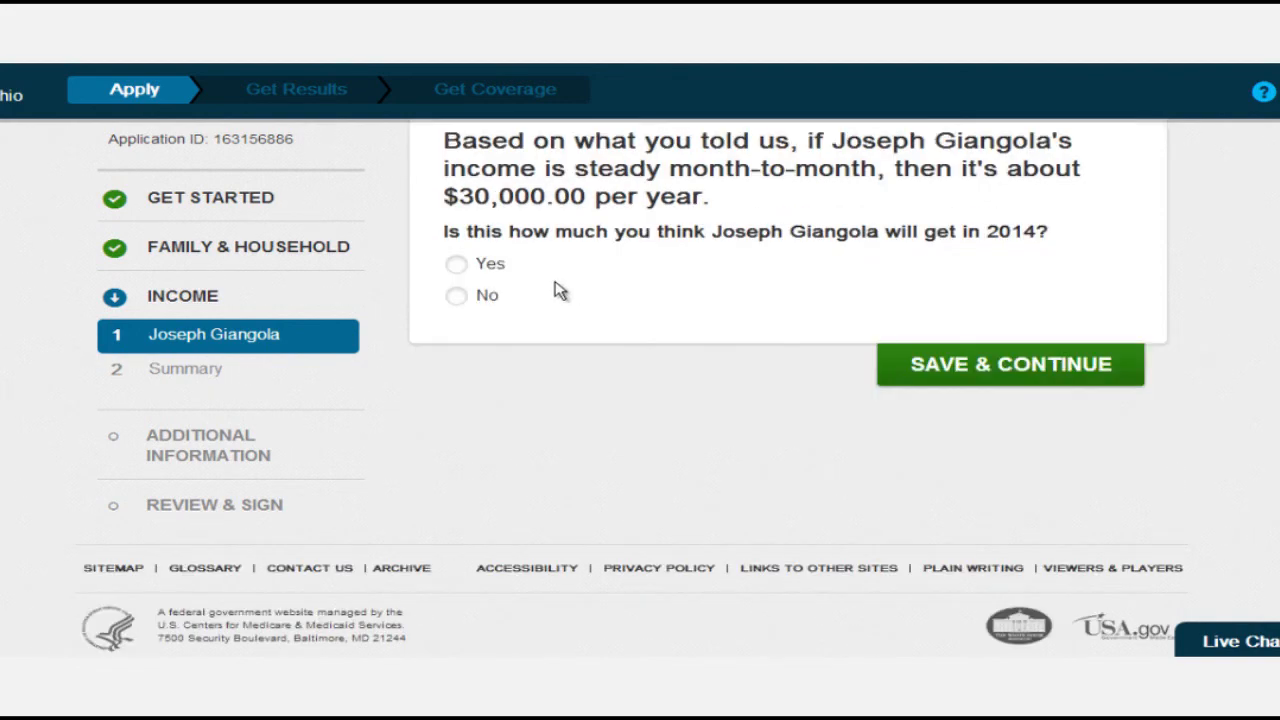
{"action": "left_click", "coordinate": [458, 266]}
{"action": "left_click", "coordinate": [893, 380]}
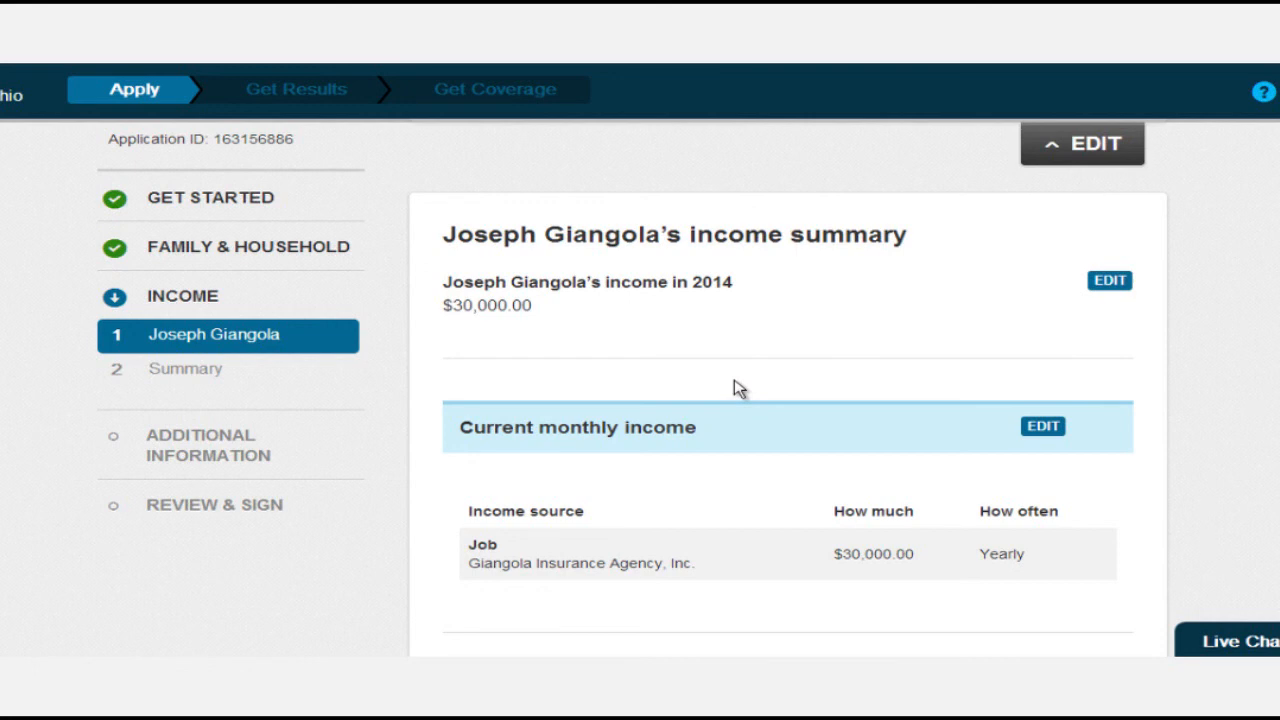
Save past the income summary to complete Income, then start the Additional information questions.
{"action": "scroll", "coordinate": [739, 389], "scroll_direction": "down", "scroll_amount": 3}
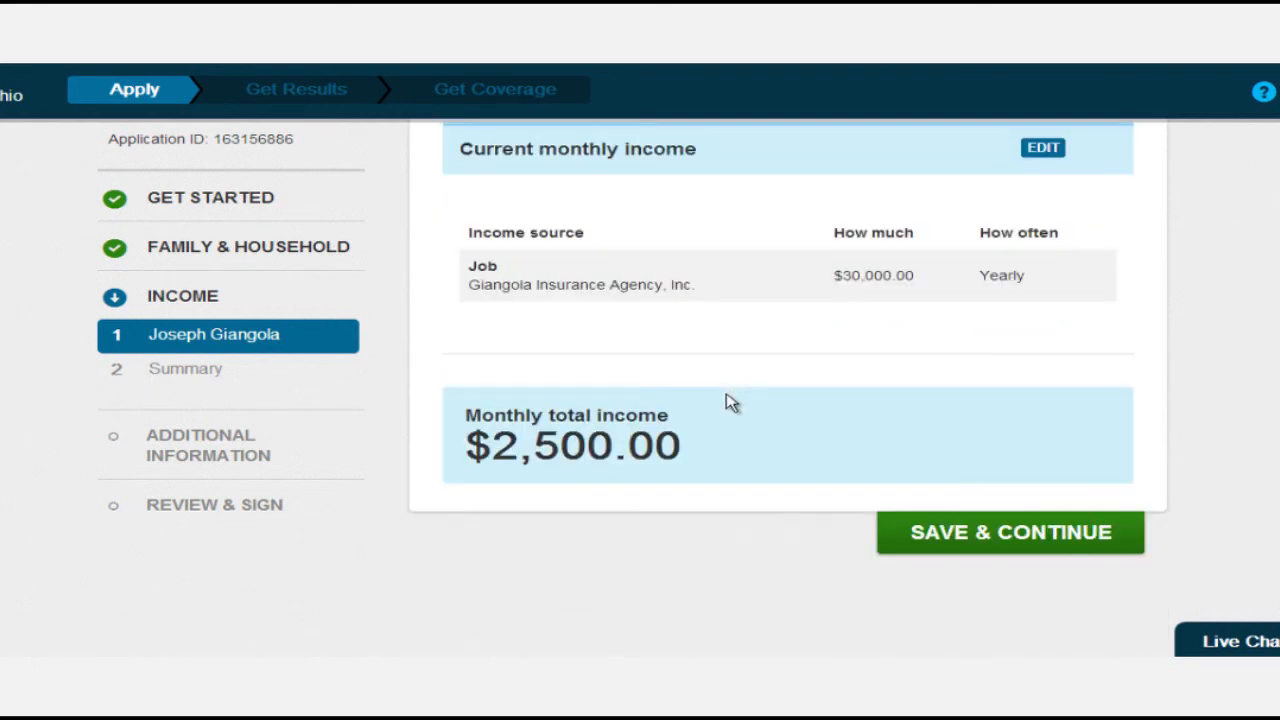
{"action": "left_click", "coordinate": [1062, 532]}
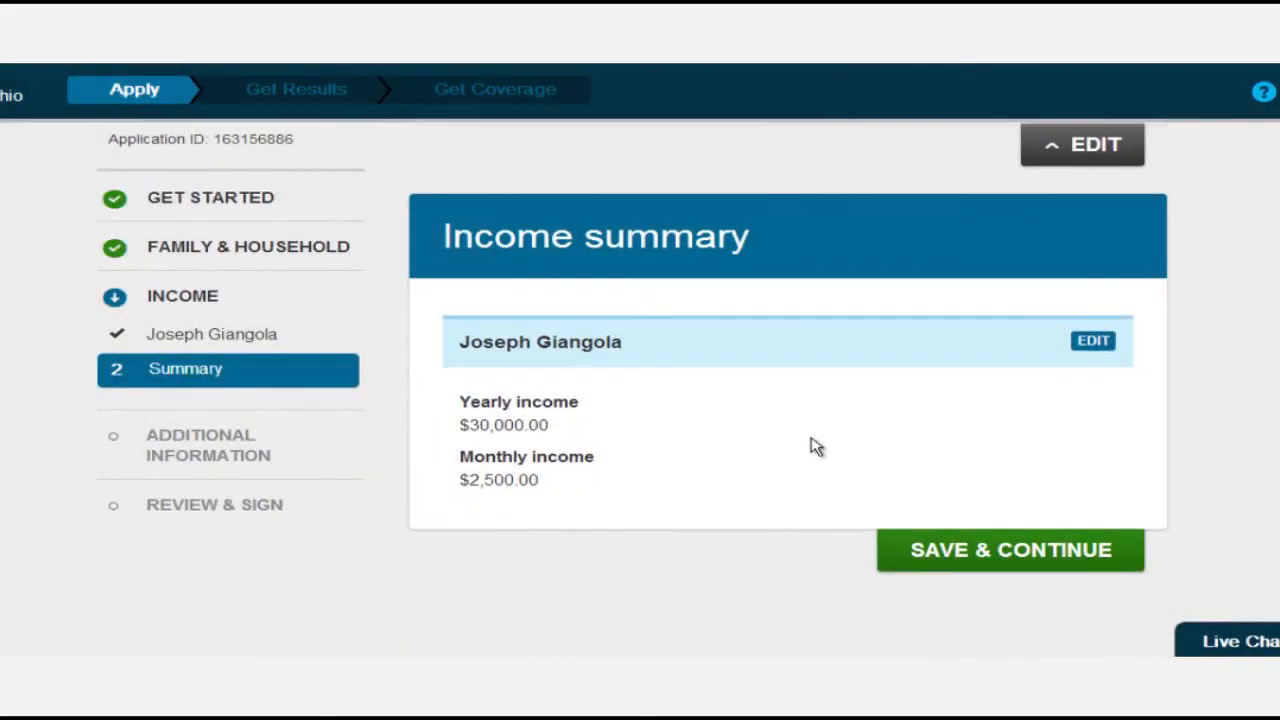
{"action": "scroll", "coordinate": [815, 447], "scroll_direction": "down", "scroll_amount": 1}
{"action": "left_click", "coordinate": [965, 461]}
{"action": "scroll", "coordinate": [915, 470], "scroll_direction": "down", "scroll_amount": 2}
{"action": "scroll", "coordinate": [915, 470], "scroll_direction": "up", "scroll_amount": 2}
{"action": "scroll", "coordinate": [918, 470], "scroll_direction": "down", "scroll_amount": 2}
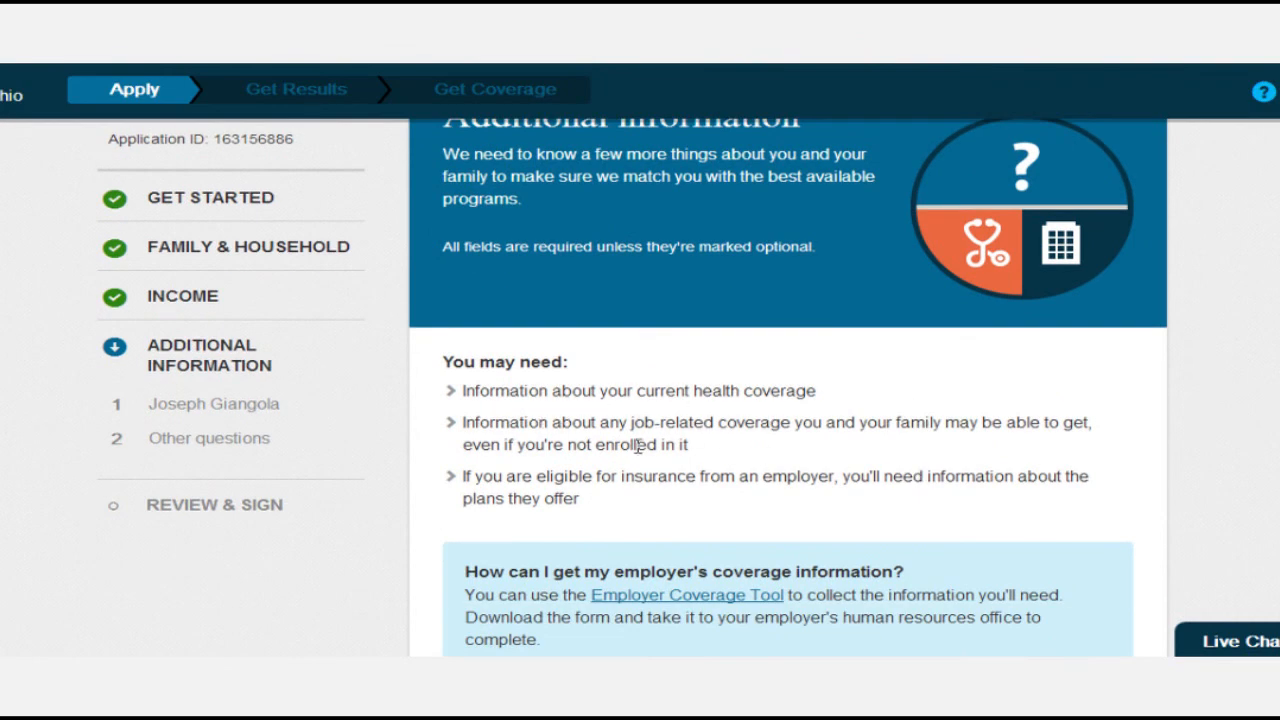
{"action": "scroll", "coordinate": [630, 455], "scroll_direction": "down", "scroll_amount": 1}
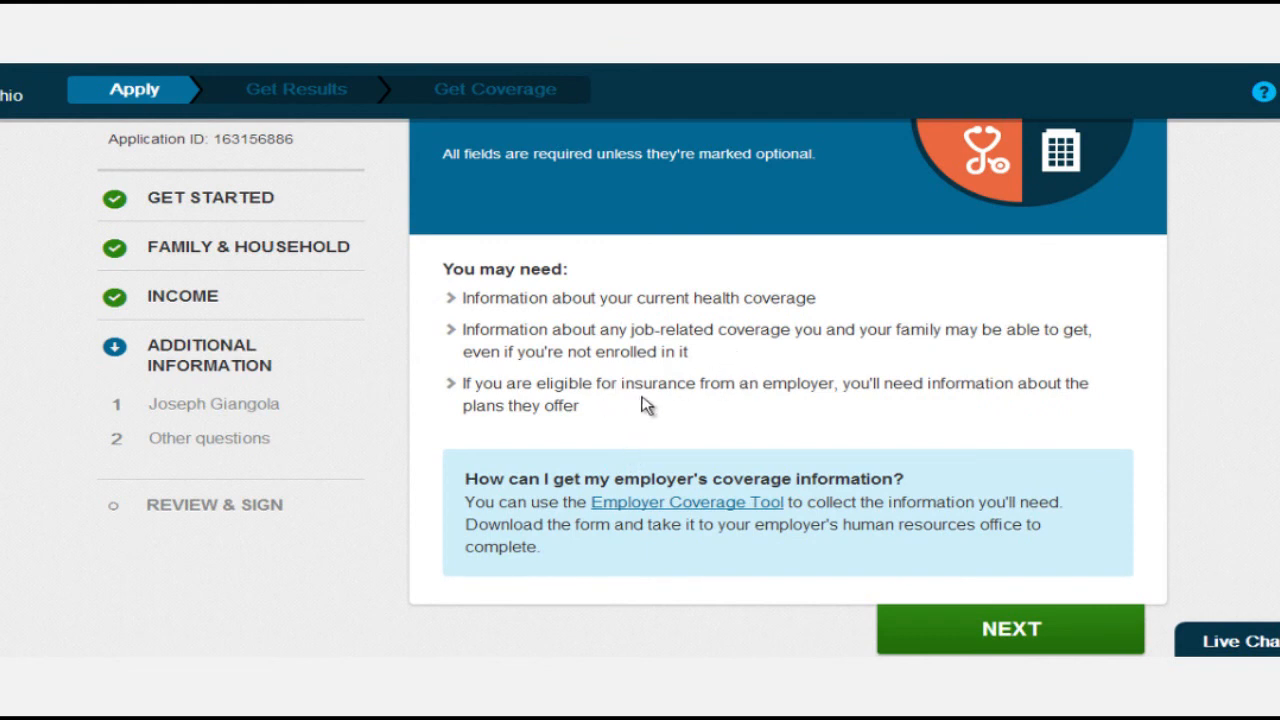
{"action": "scroll", "coordinate": [860, 452], "scroll_direction": "down", "scroll_amount": 1}
{"action": "left_click", "coordinate": [978, 530]}
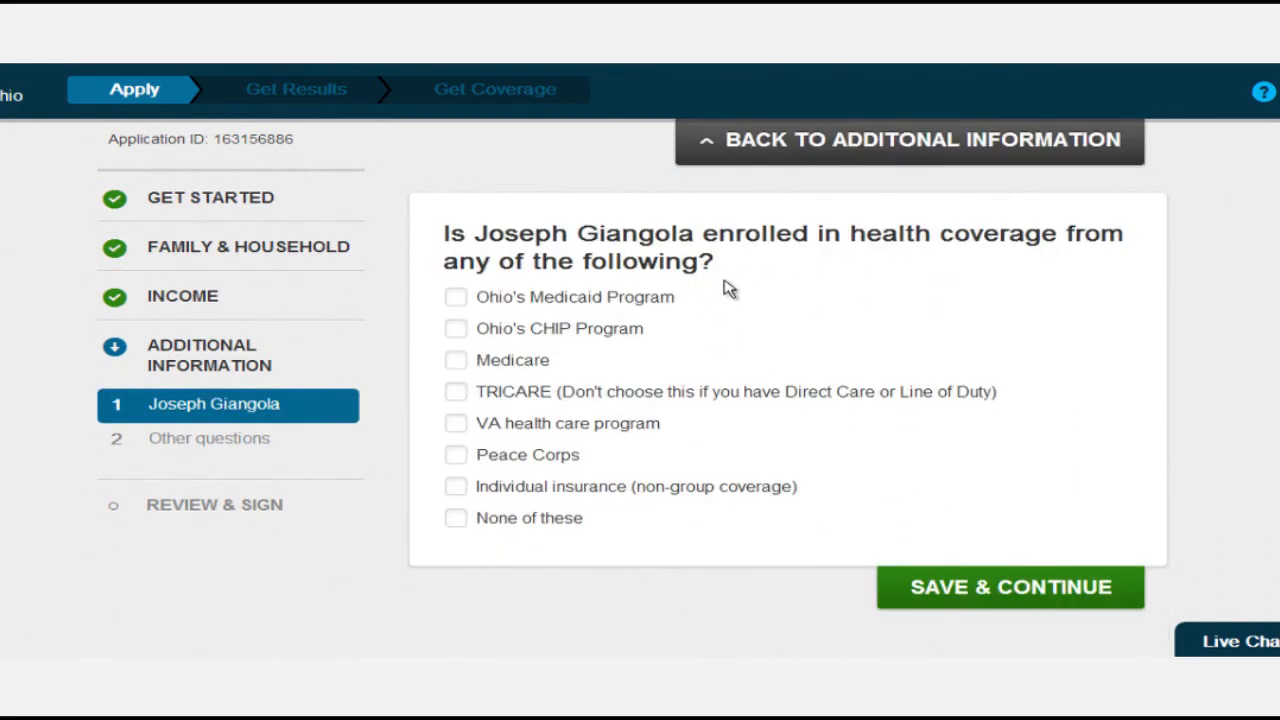
Answer 'None of these' for current coverage, then No to job-based coverage now and during 2014.
{"action": "left_click", "coordinate": [455, 520]}
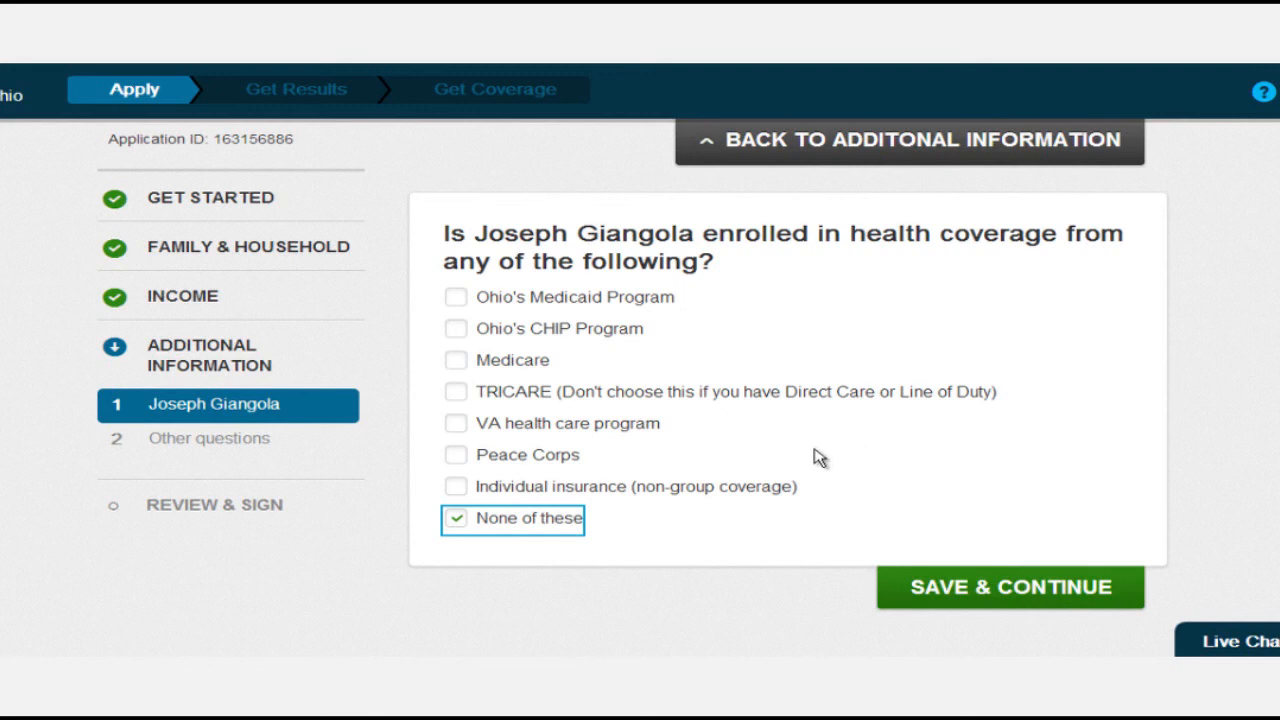
{"action": "left_click", "coordinate": [950, 588]}
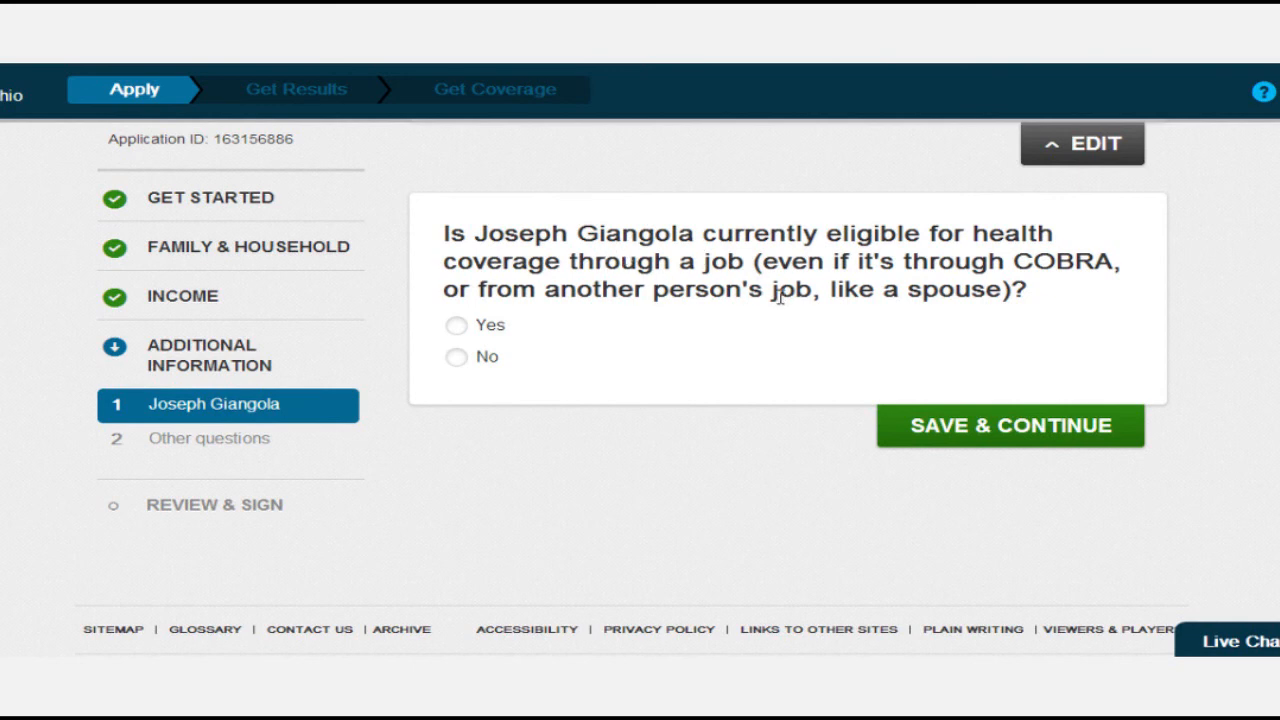
{"action": "left_click", "coordinate": [455, 359]}
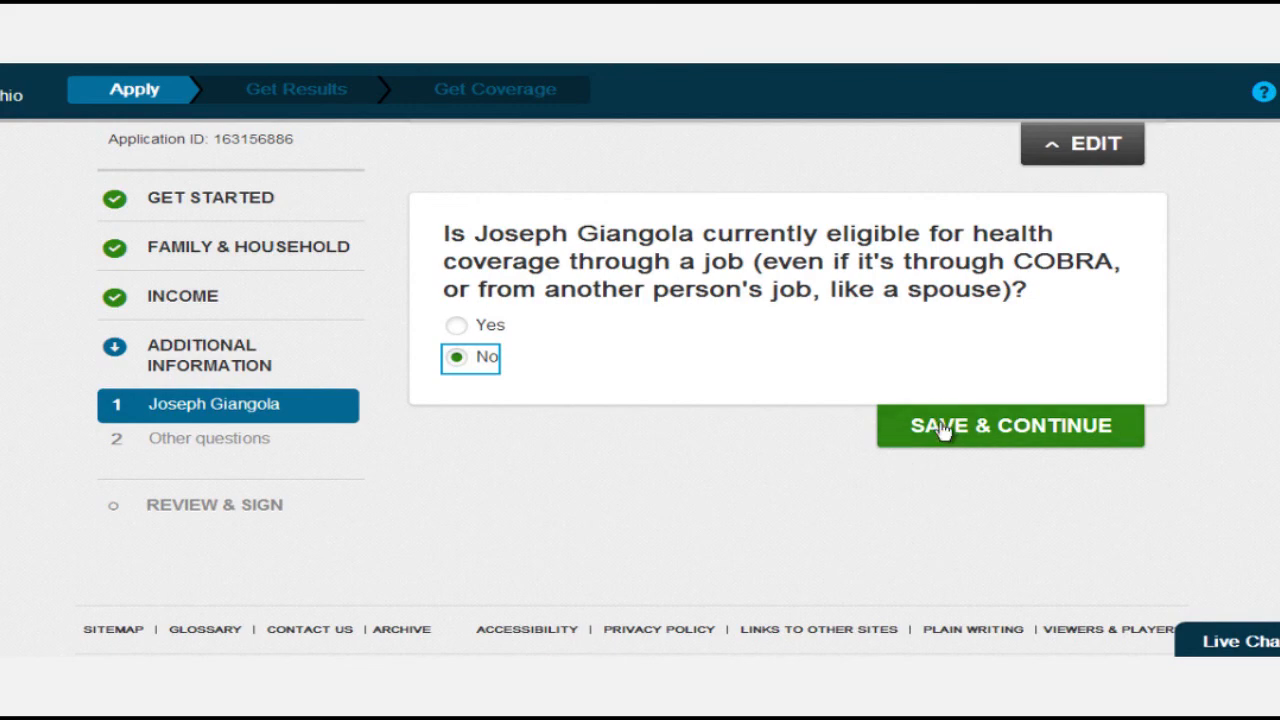
{"action": "left_click", "coordinate": [942, 428]}
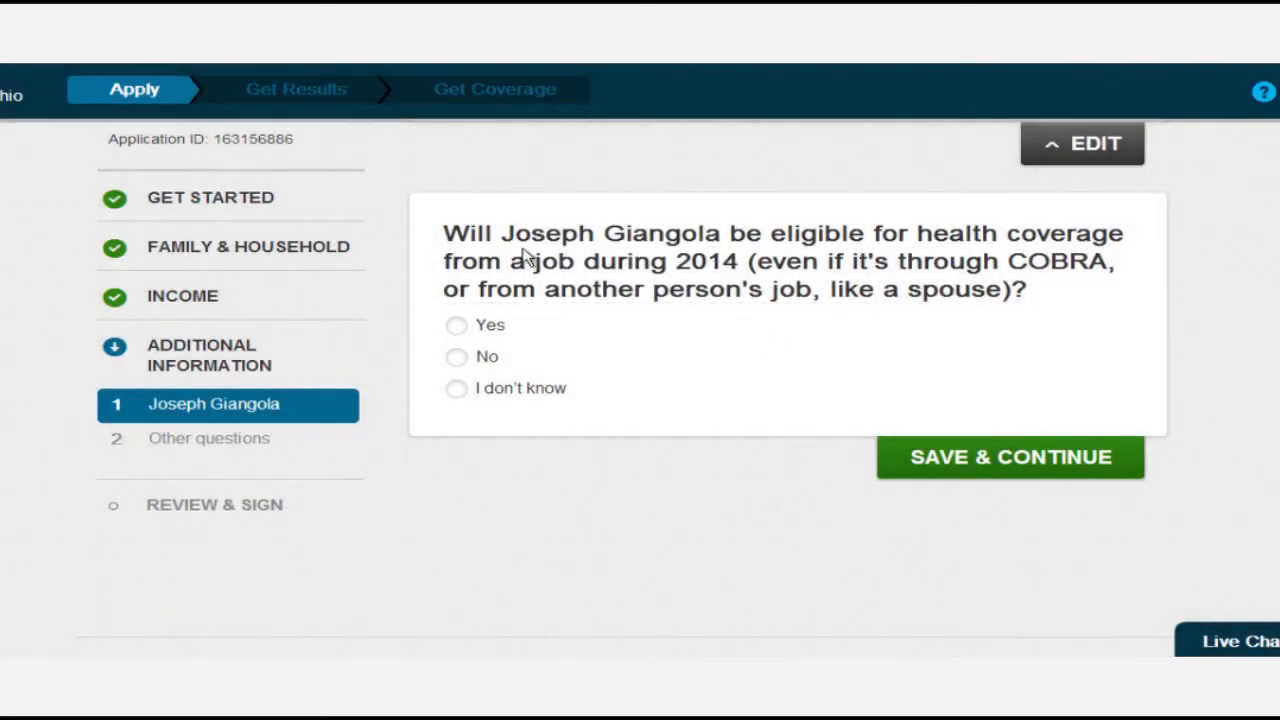
{"action": "left_click", "coordinate": [460, 358]}
{"action": "left_click", "coordinate": [980, 457]}
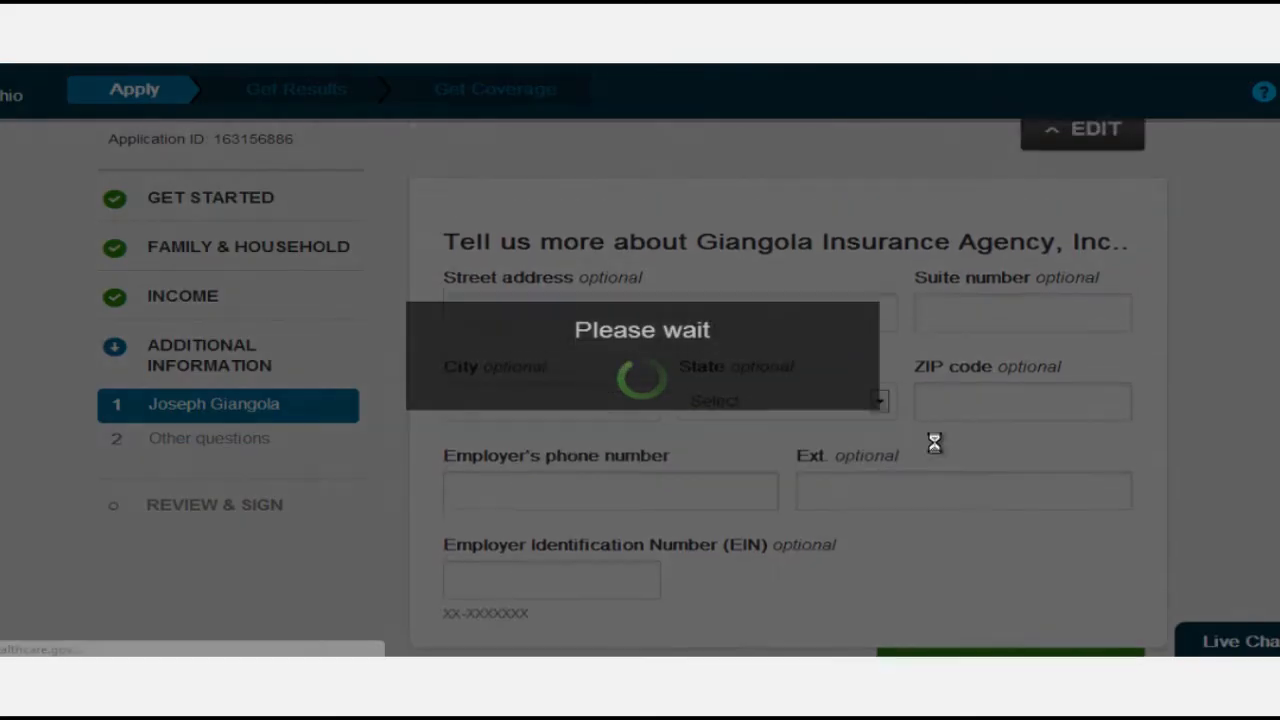
Enter the employer's street address, city, state Ohio, ZIP code and phone number.
{"action": "left_click", "coordinate": [675, 322]}
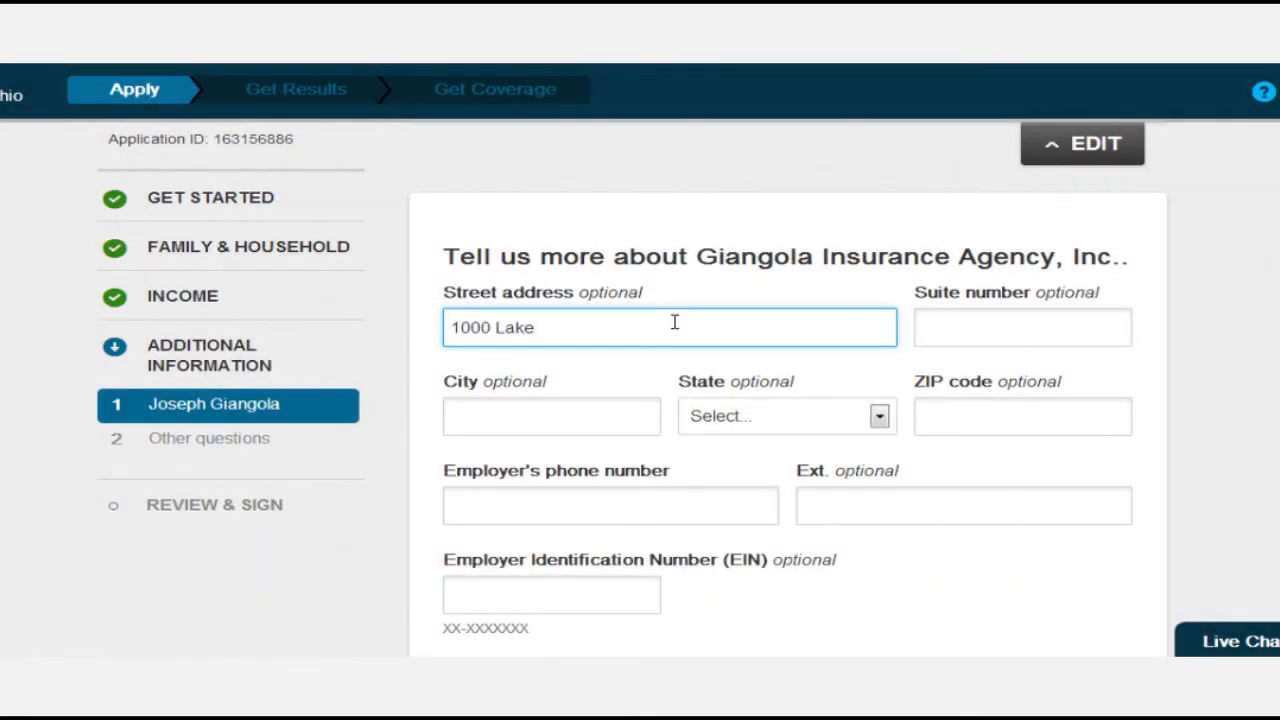
{"action": "key", "text": "Tab"}
{"action": "key", "text": "Tab"}
{"action": "key", "text": "Tab"}
{"action": "key", "text": "Tab"}
{"action": "scroll", "coordinate": [675, 322], "scroll_direction": "down", "scroll_amount": 2}
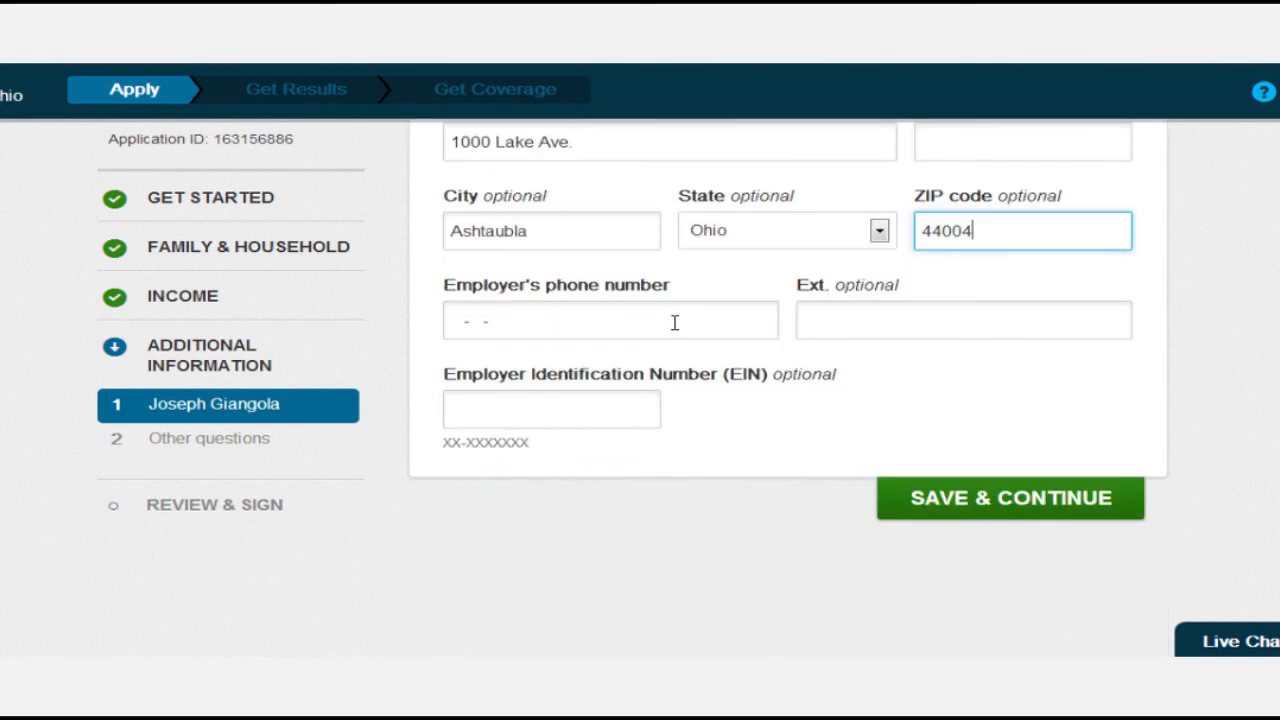
{"action": "left_click", "coordinate": [548, 311]}
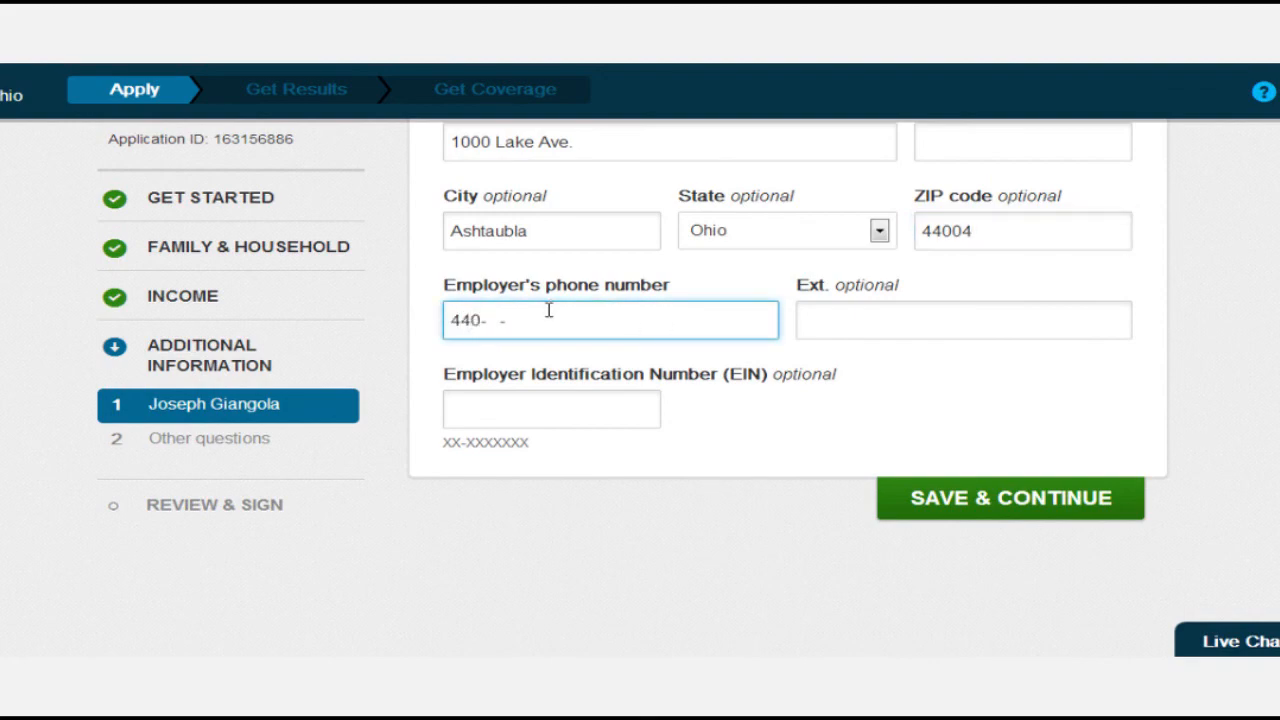
Save the employer details and answer No to providing an SSN.
{"action": "left_click", "coordinate": [928, 488]}
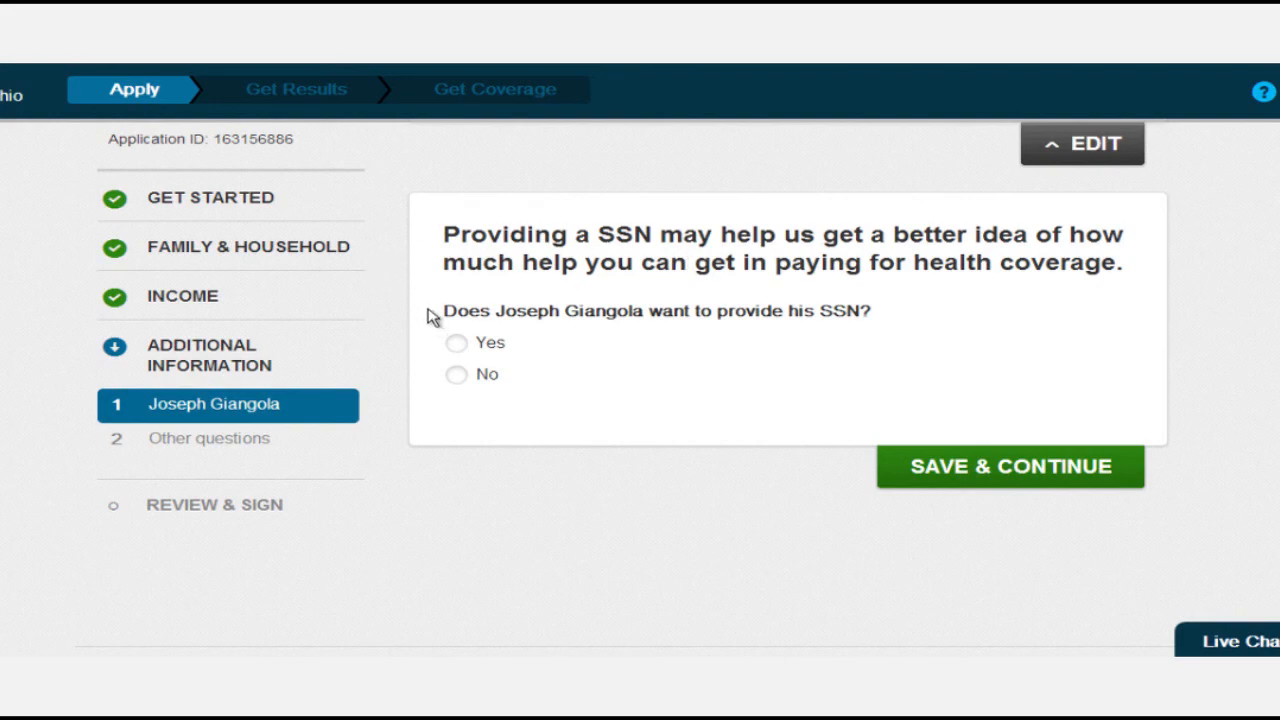
{"action": "left_click", "coordinate": [455, 376]}
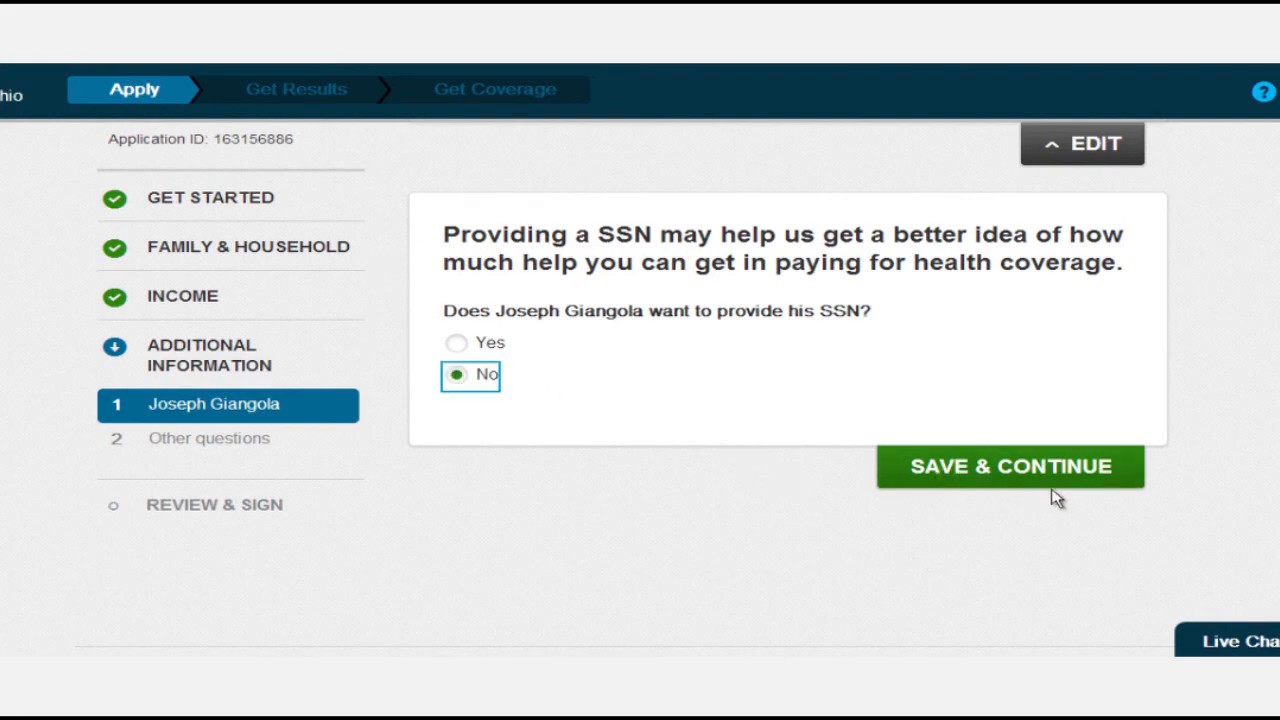
{"action": "left_click", "coordinate": [972, 464]}
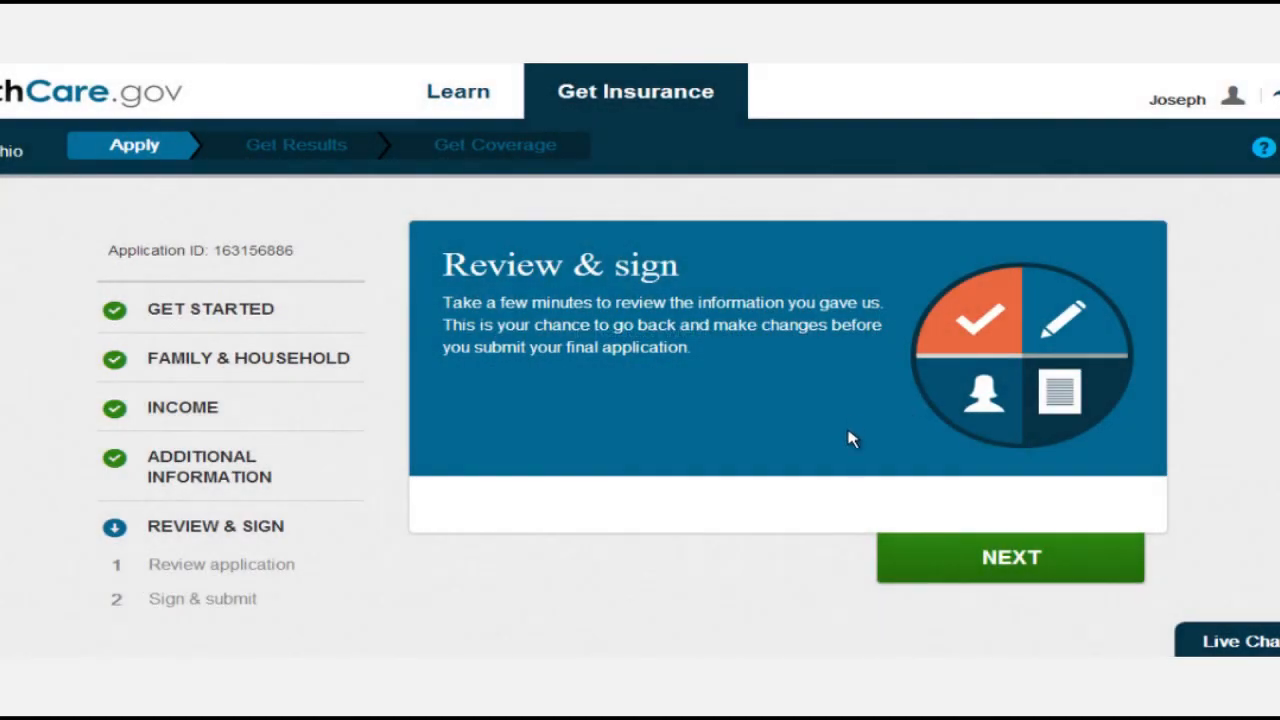
Open the application review, scroll through all details to the bottom, and save it.
{"action": "left_click", "coordinate": [971, 556]}
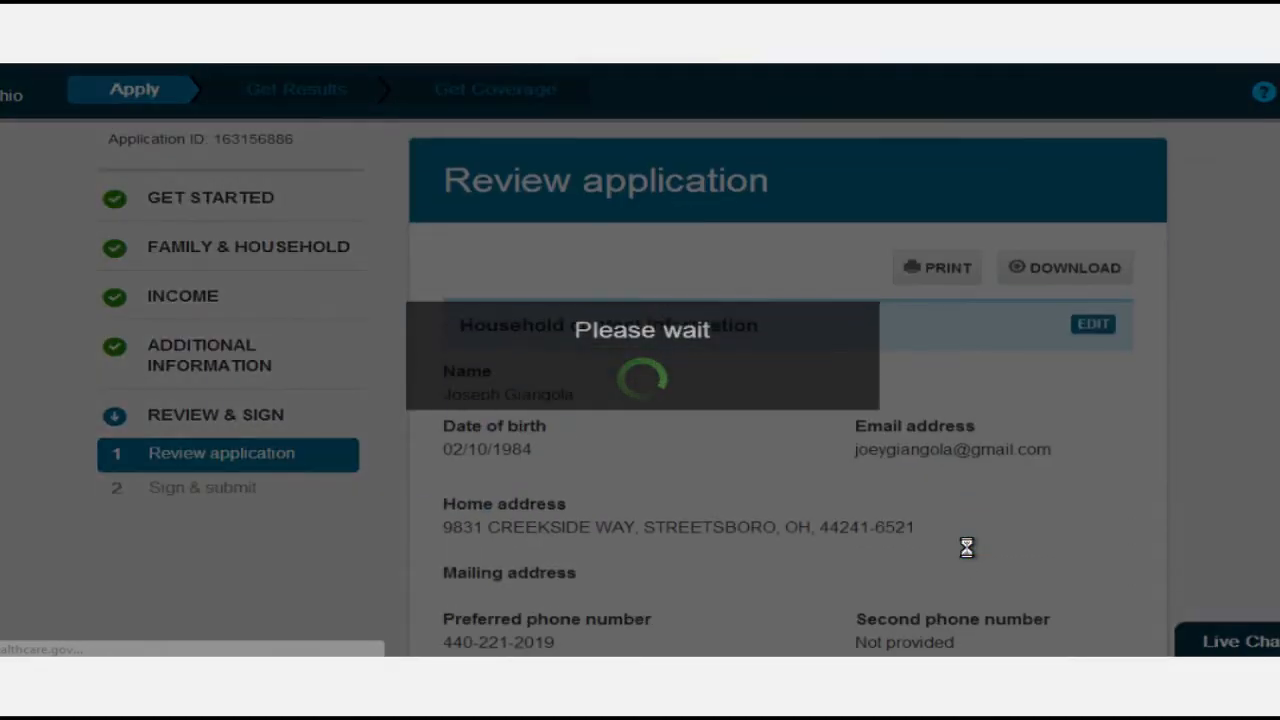
{"action": "scroll", "coordinate": [868, 524], "scroll_direction": "down", "scroll_amount": 7}
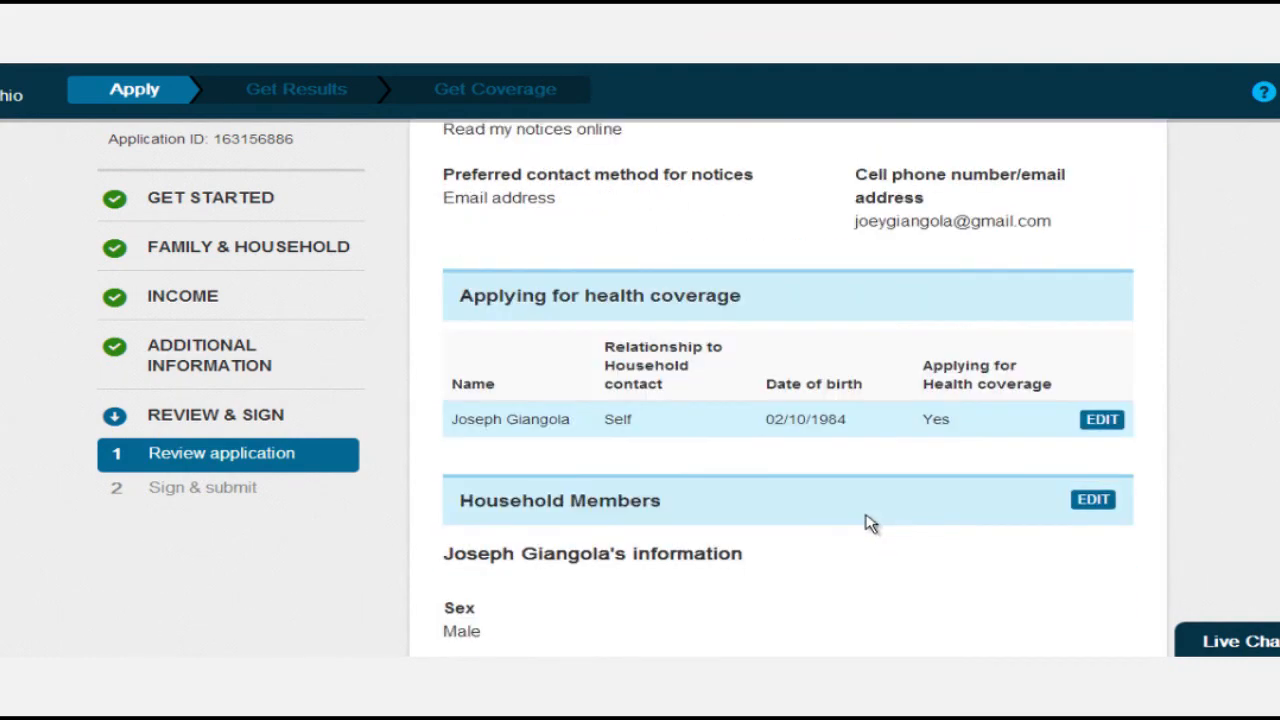
{"action": "scroll", "coordinate": [868, 524], "scroll_direction": "down", "scroll_amount": 4}
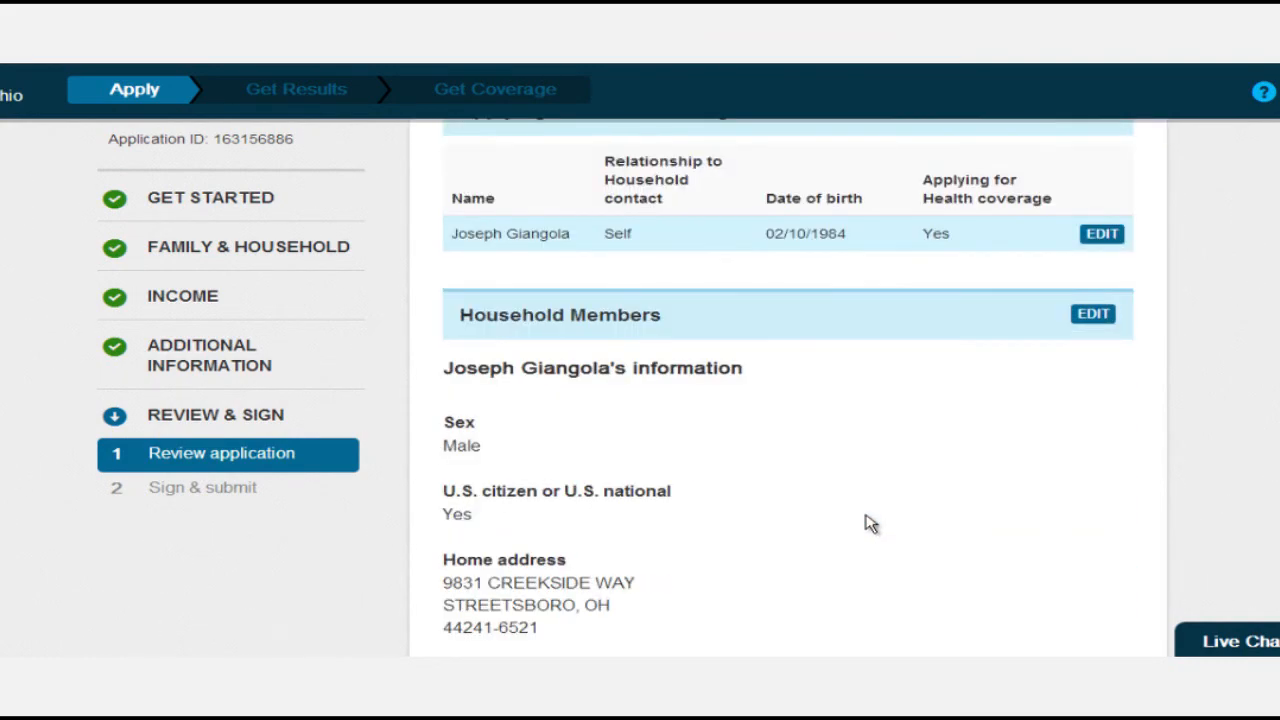
{"action": "scroll", "coordinate": [868, 524], "scroll_direction": "down", "scroll_amount": 9}
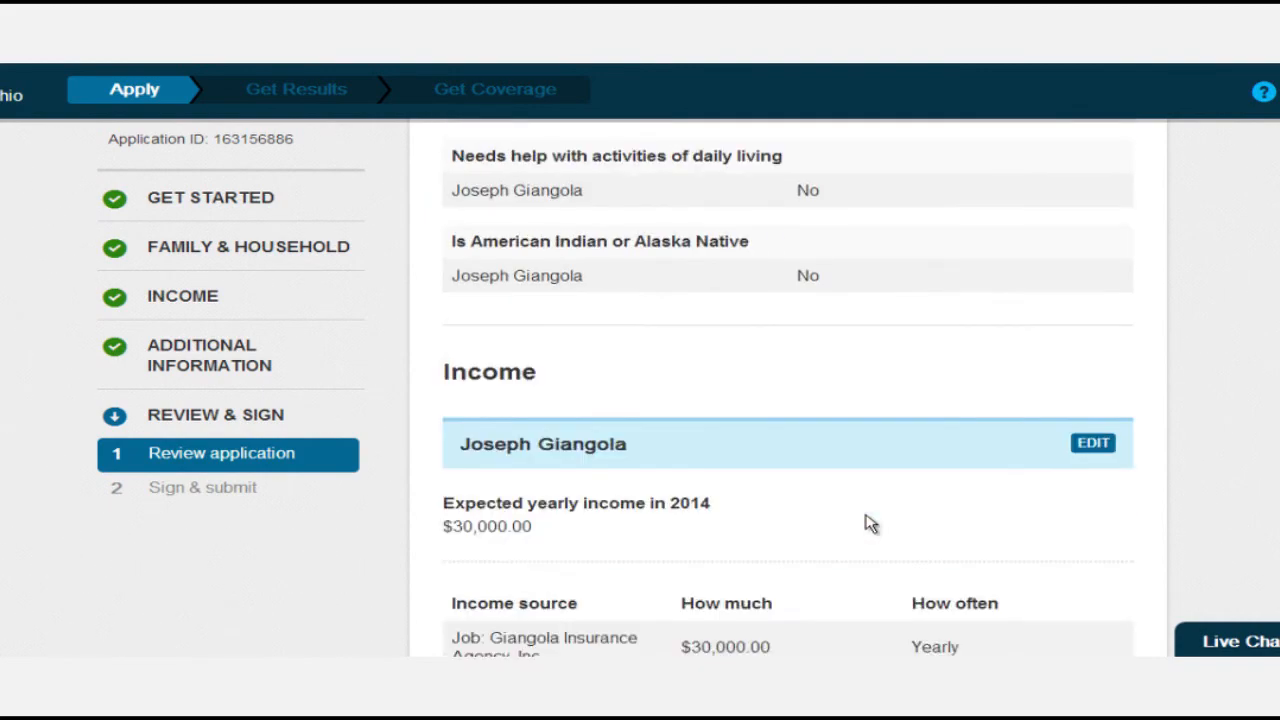
{"action": "scroll", "coordinate": [870, 524], "scroll_direction": "down", "scroll_amount": 4}
{"action": "scroll", "coordinate": [868, 522], "scroll_direction": "down", "scroll_amount": 6}
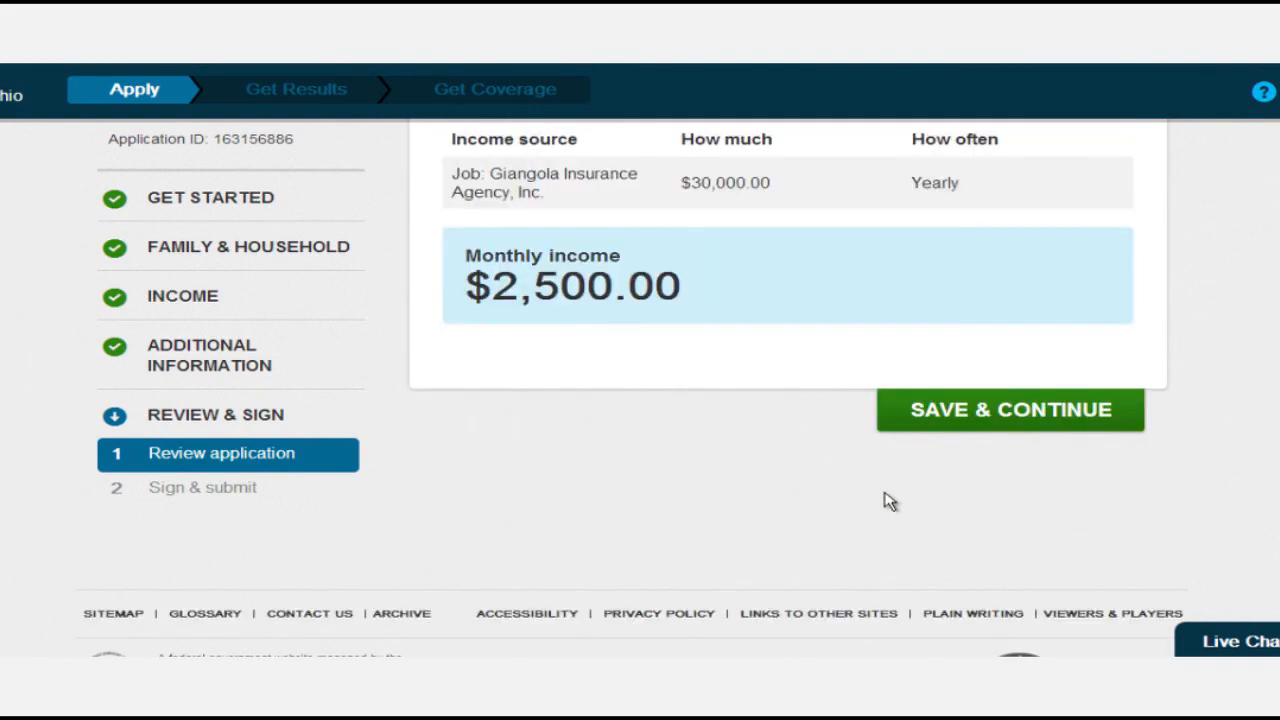
{"action": "left_click", "coordinate": [963, 418]}
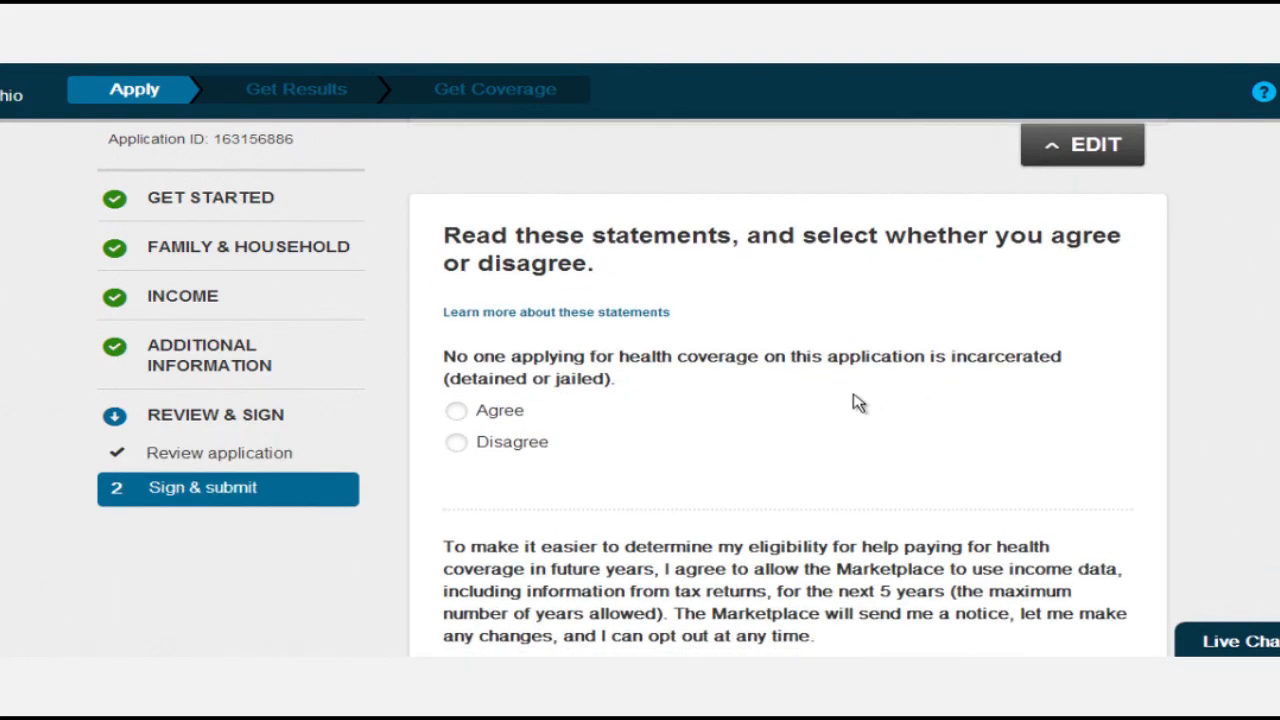
Agree that no applicant is incarcerated and decline tax data use, choosing 'Don't use tax data' for renewal.
{"action": "scroll", "coordinate": [706, 326], "scroll_direction": "down", "scroll_amount": 1}
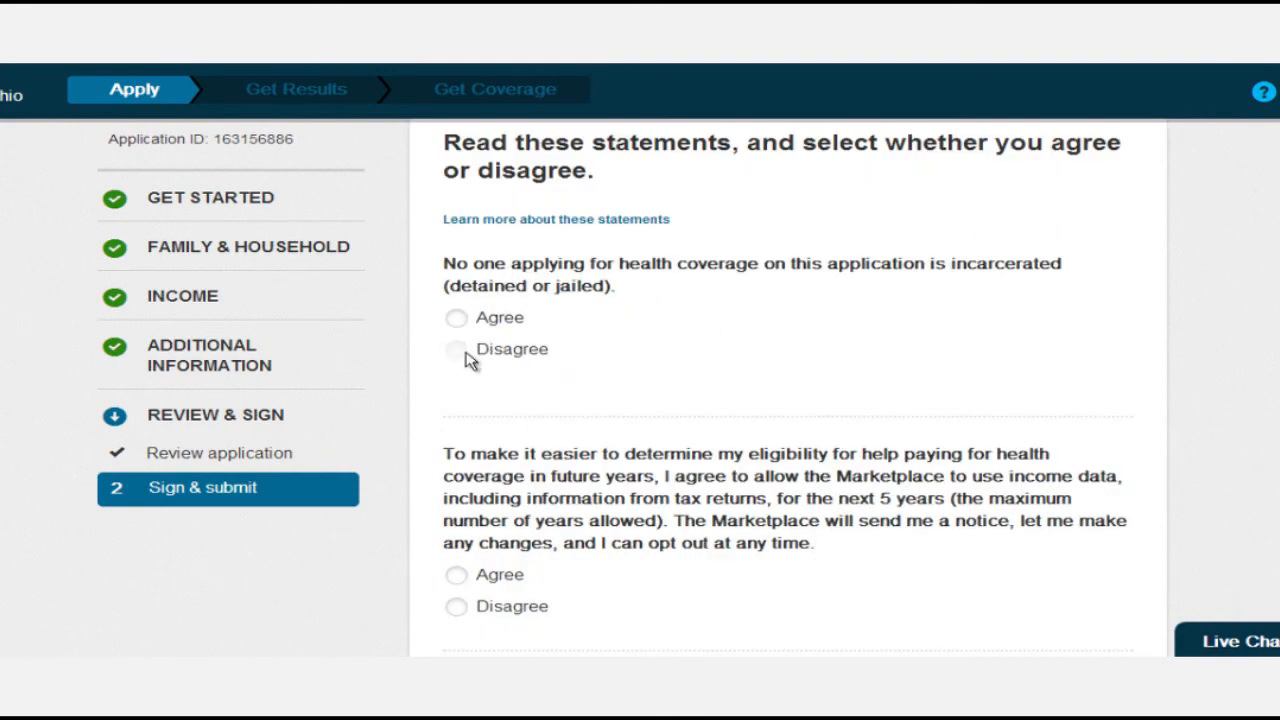
{"action": "left_click", "coordinate": [462, 319]}
{"action": "scroll", "coordinate": [462, 410], "scroll_direction": "down", "scroll_amount": 2}
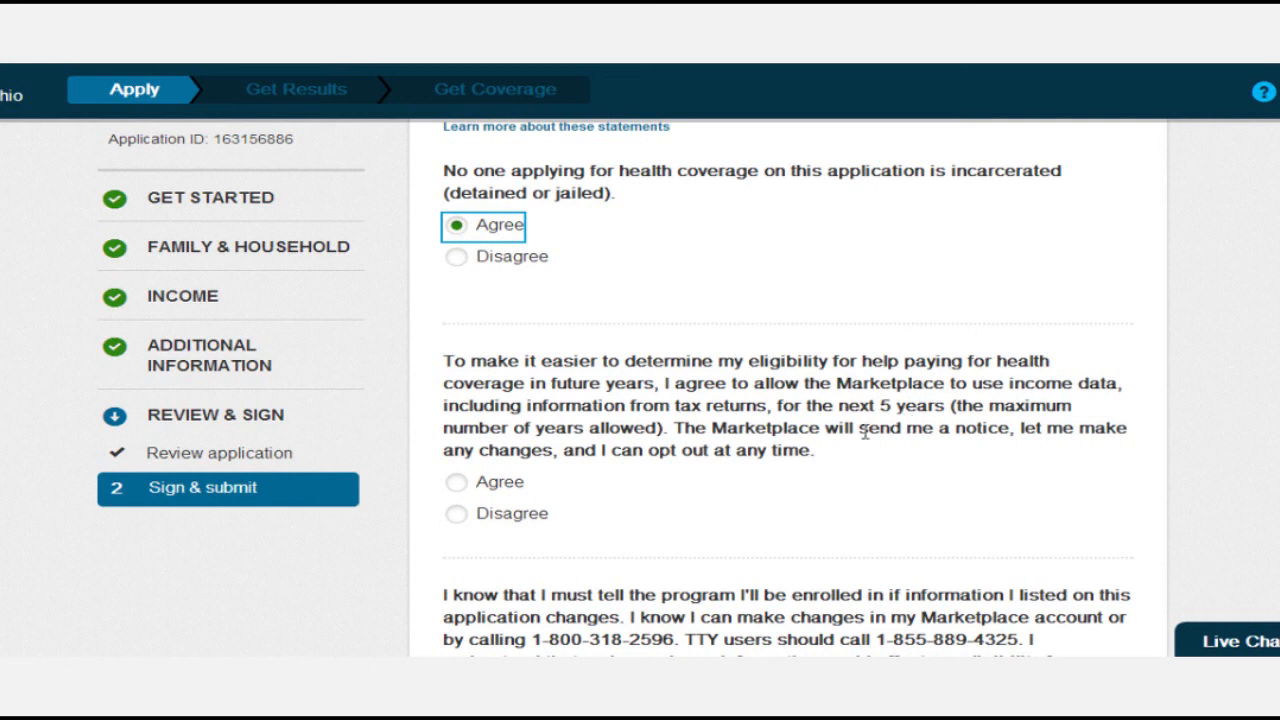
{"action": "left_click", "coordinate": [456, 514]}
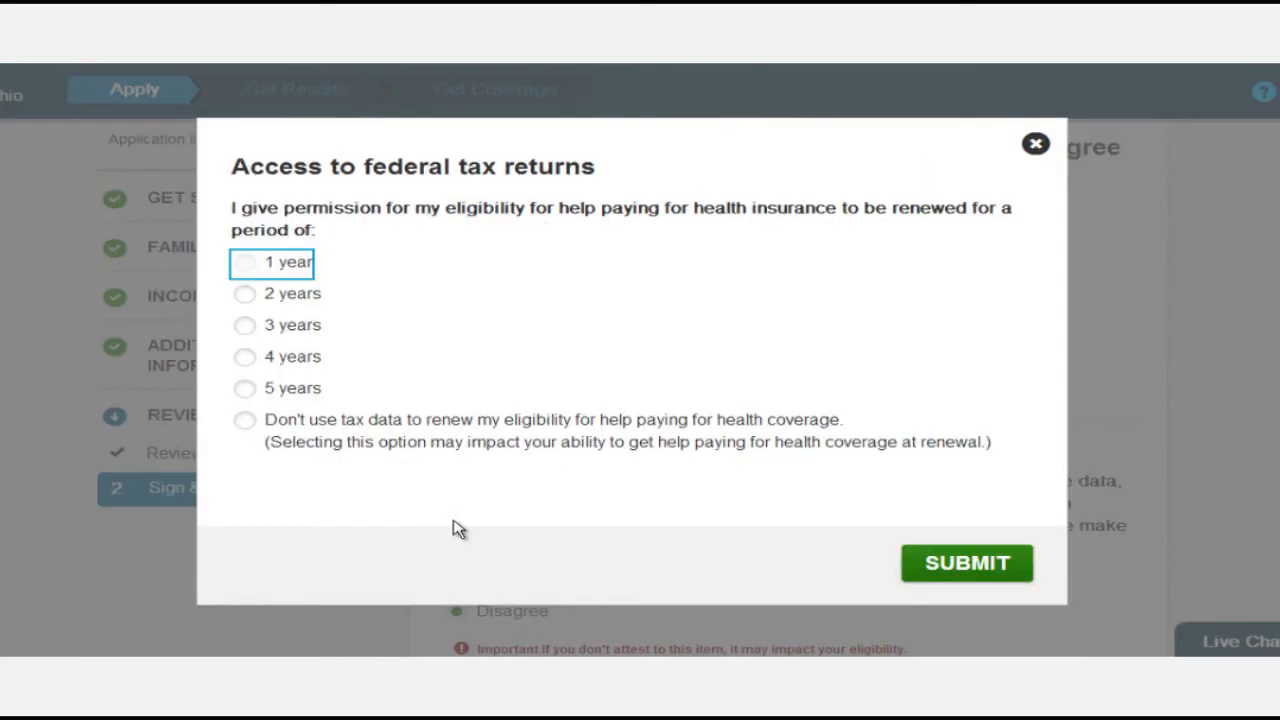
{"action": "left_click", "coordinate": [248, 432]}
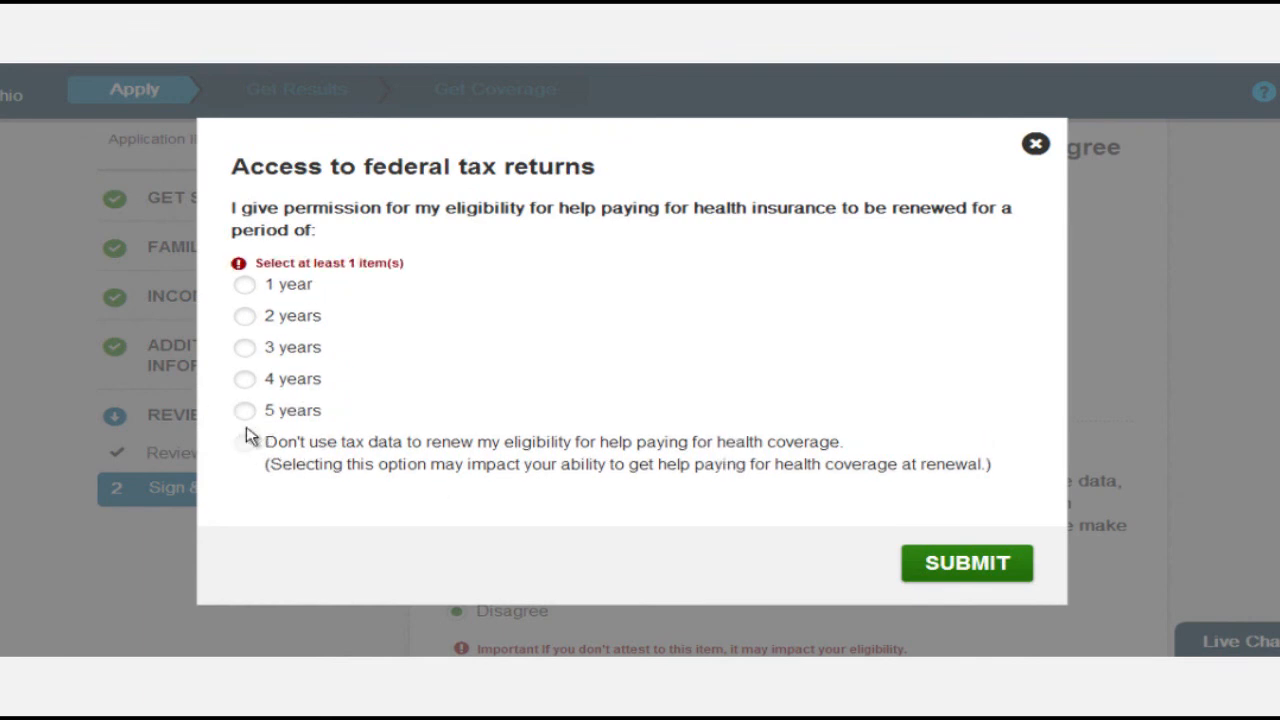
{"action": "left_click", "coordinate": [246, 448]}
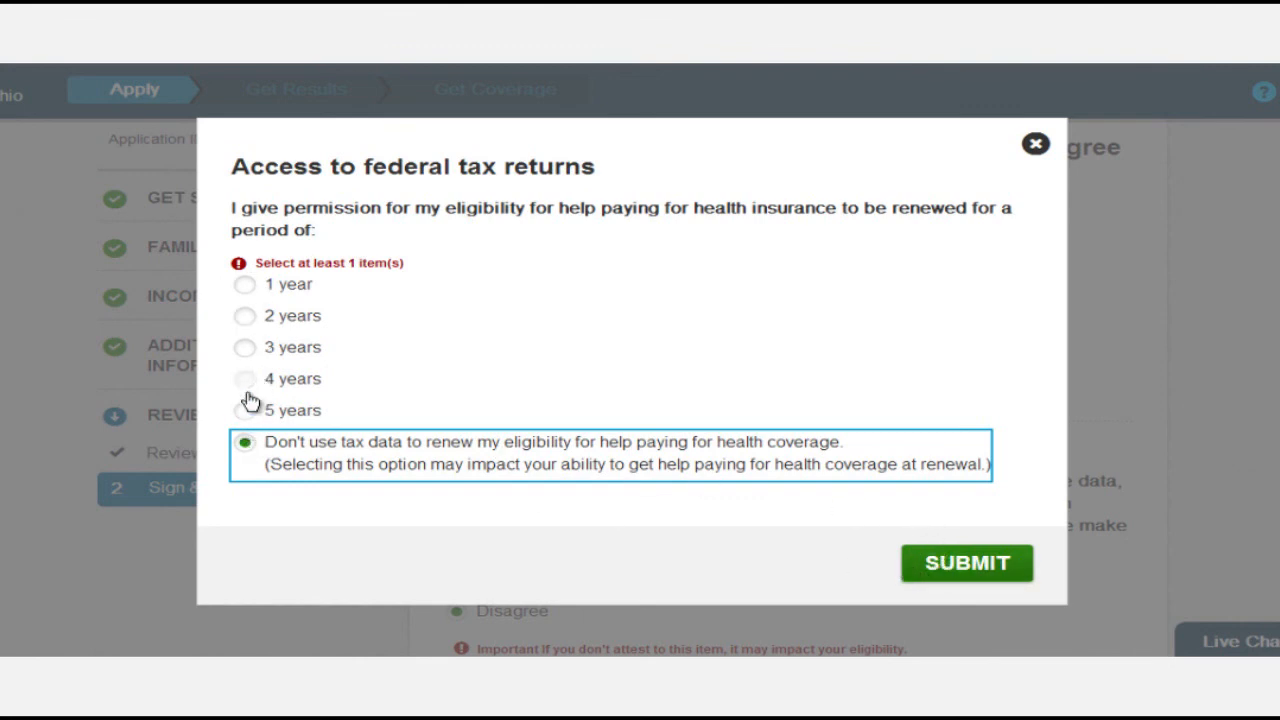
{"action": "left_click", "coordinate": [951, 565]}
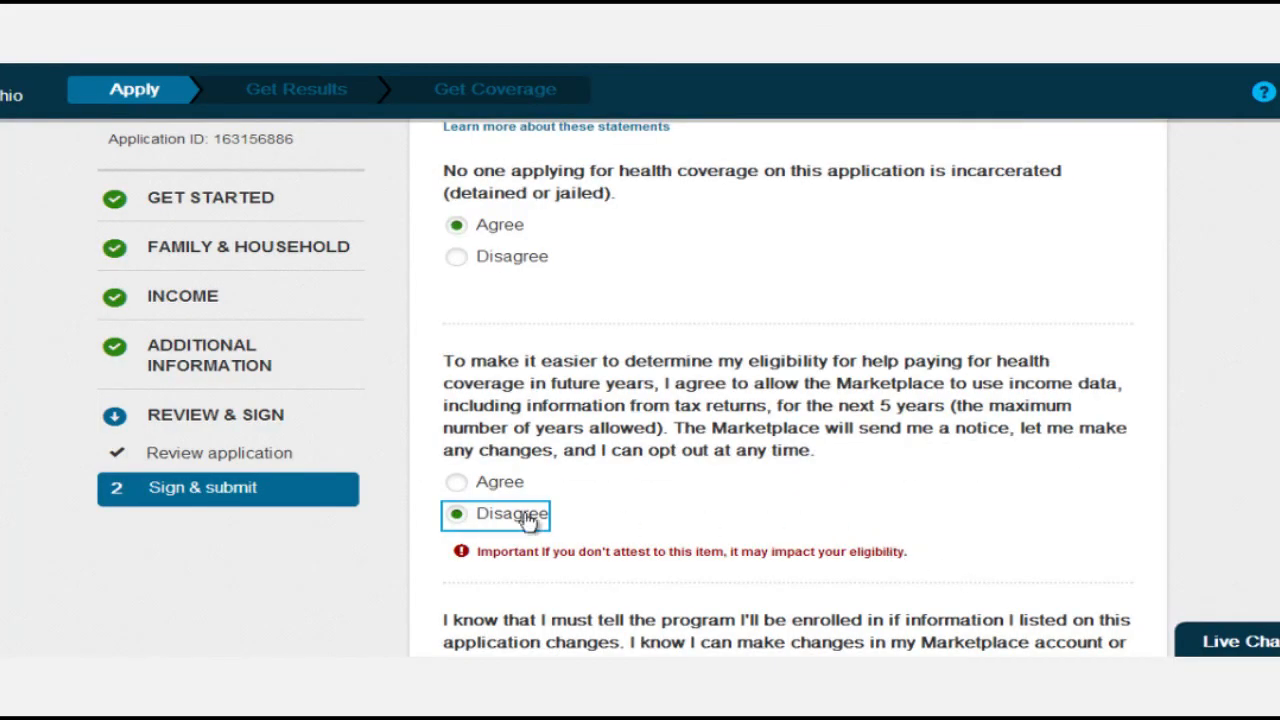
Switch the tax-data statement to Agree, agree to report changes, and save the statements.
{"action": "left_click", "coordinate": [474, 484]}
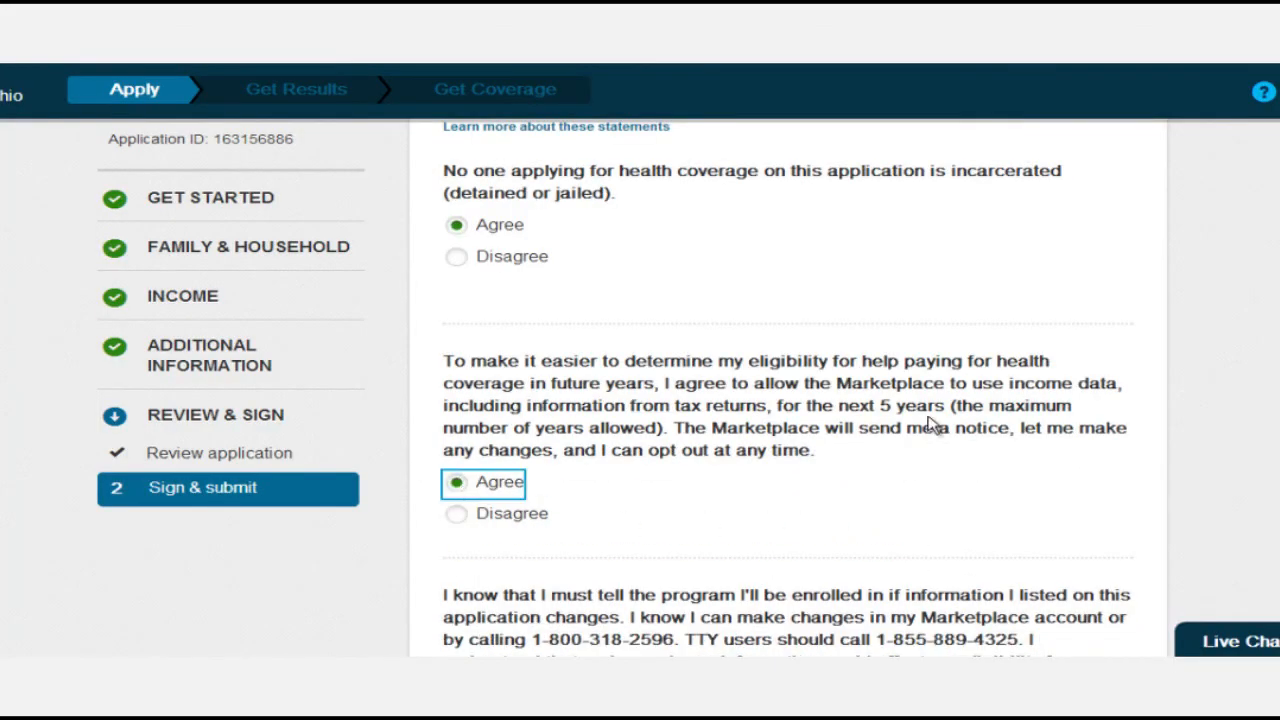
{"action": "scroll", "coordinate": [928, 425], "scroll_direction": "down", "scroll_amount": 4}
{"action": "scroll", "coordinate": [928, 425], "scroll_direction": "up", "scroll_amount": 1}
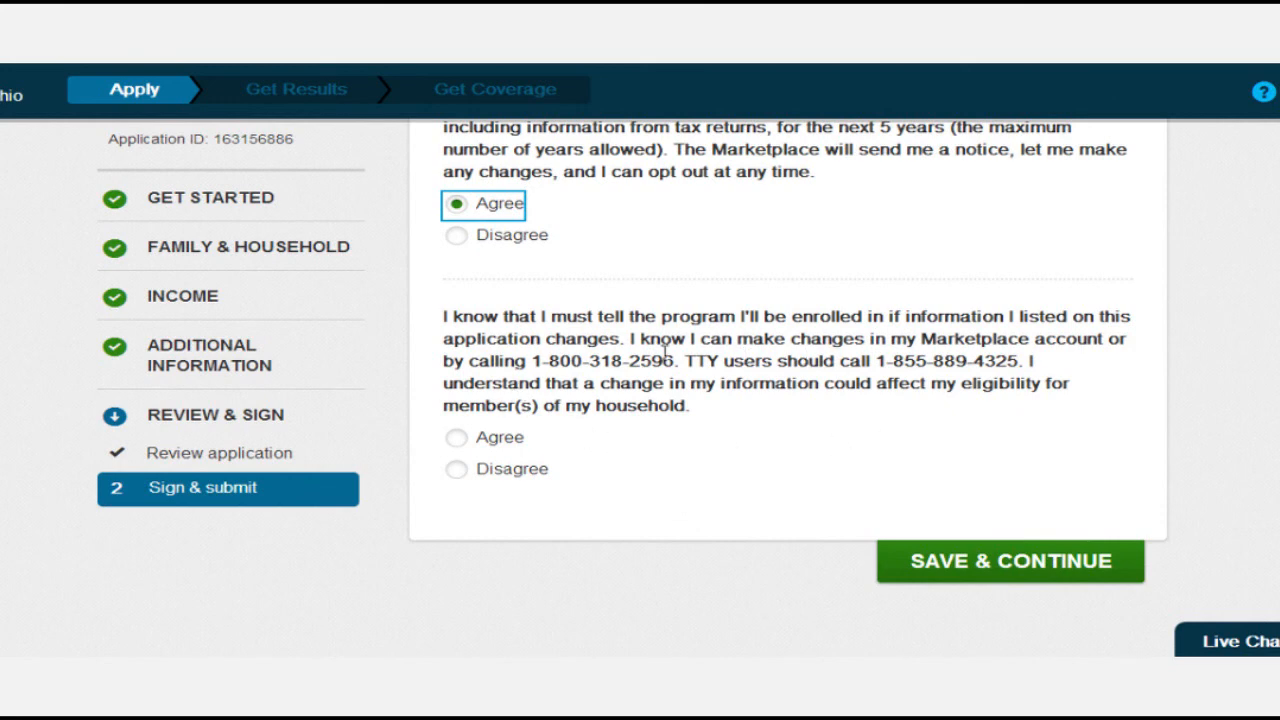
{"action": "left_click", "coordinate": [459, 440]}
{"action": "left_click", "coordinate": [1072, 575]}
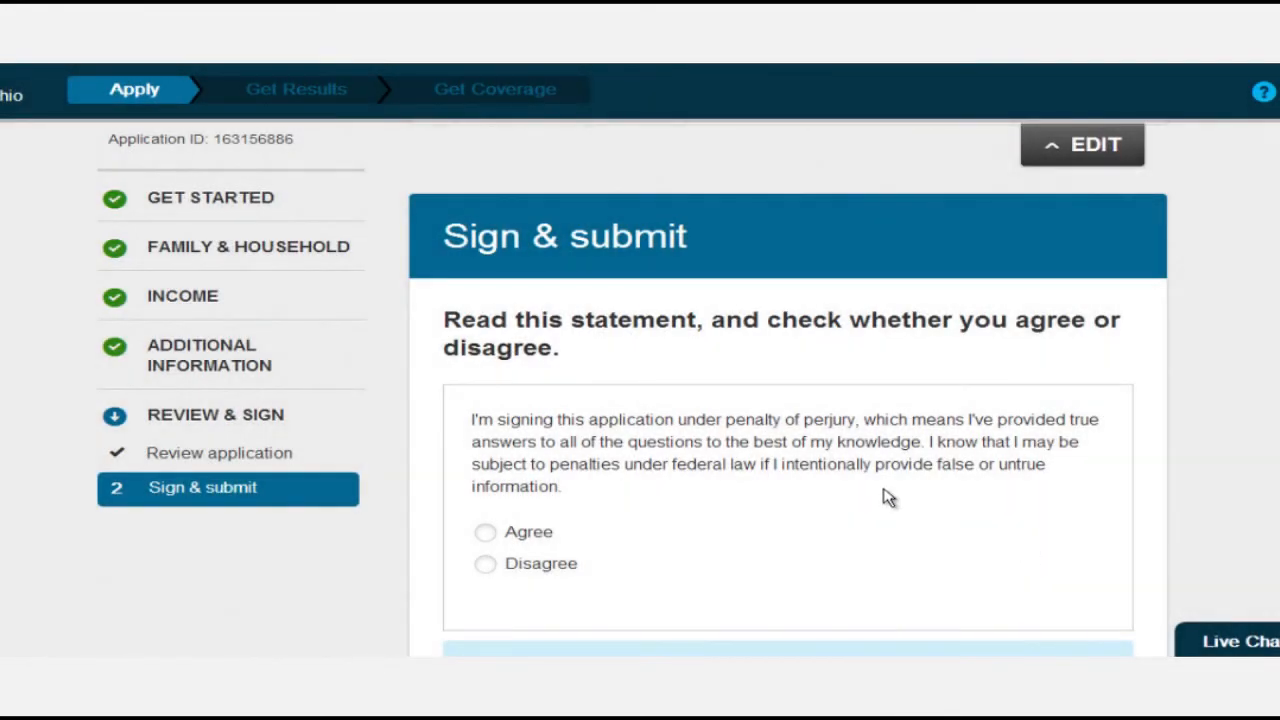
Agree to the perjury statement, type the applicant's full name as signature, and submit the application.
{"action": "scroll", "coordinate": [889, 498], "scroll_direction": "down", "scroll_amount": 1}
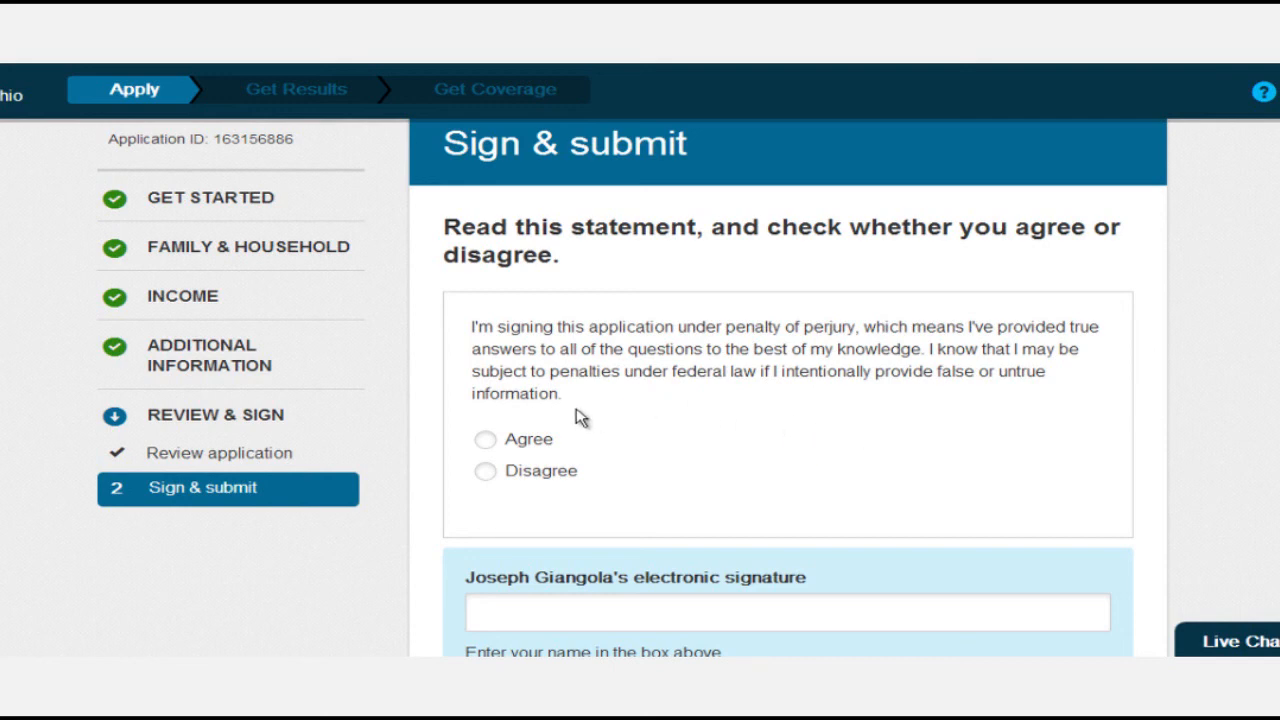
{"action": "left_click", "coordinate": [488, 442]}
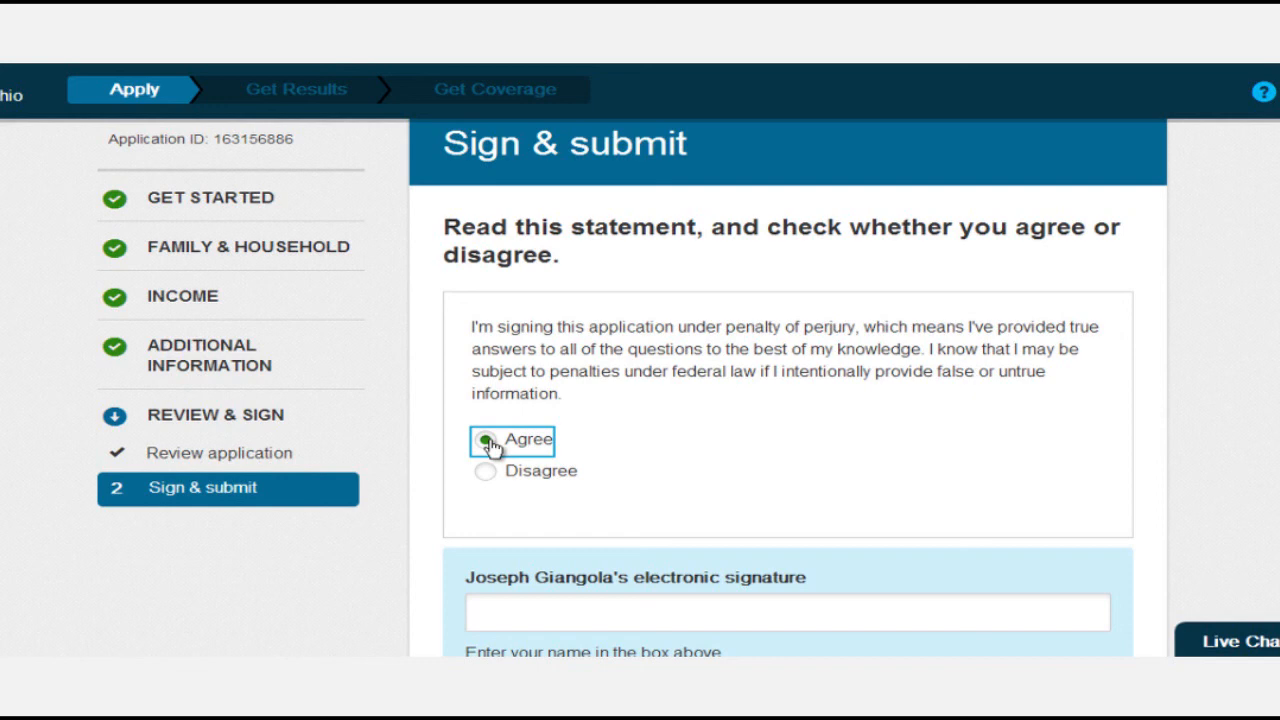
{"action": "scroll", "coordinate": [488, 442], "scroll_direction": "down", "scroll_amount": 1}
{"action": "left_click", "coordinate": [488, 516]}
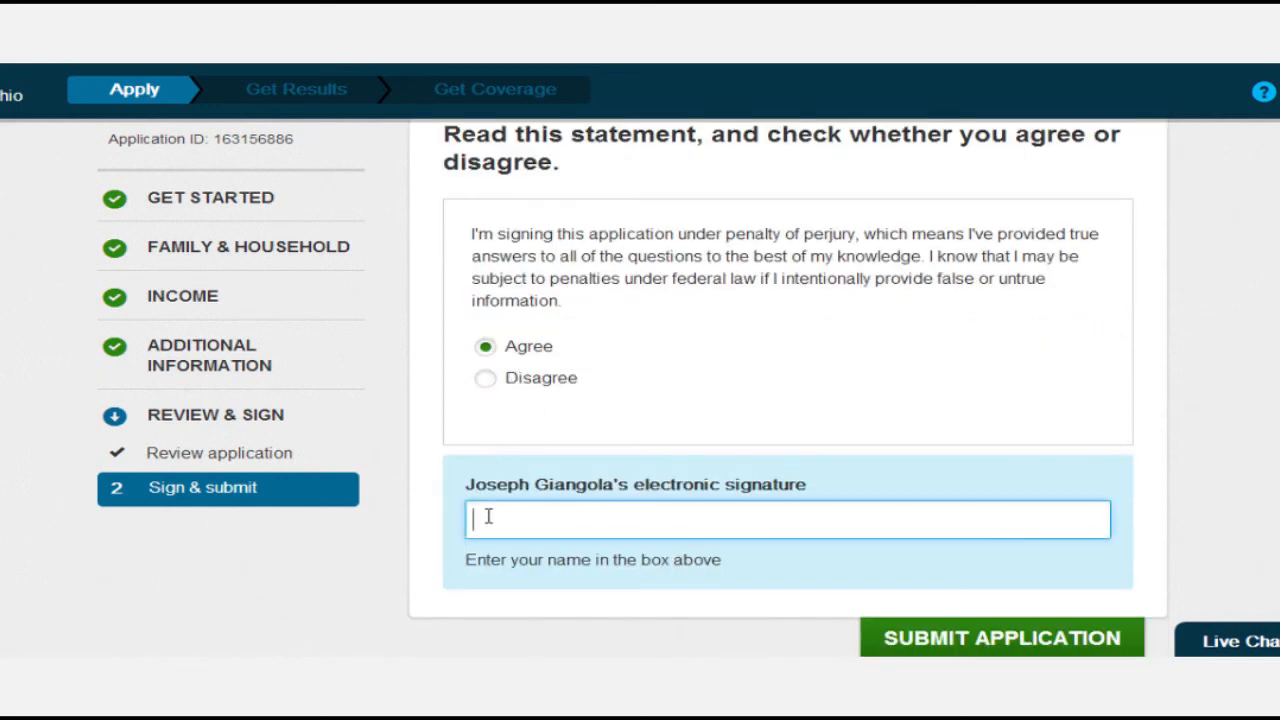
{"action": "scroll", "coordinate": [680, 480], "scroll_direction": "down", "scroll_amount": 1}
{"action": "left_click", "coordinate": [963, 548]}
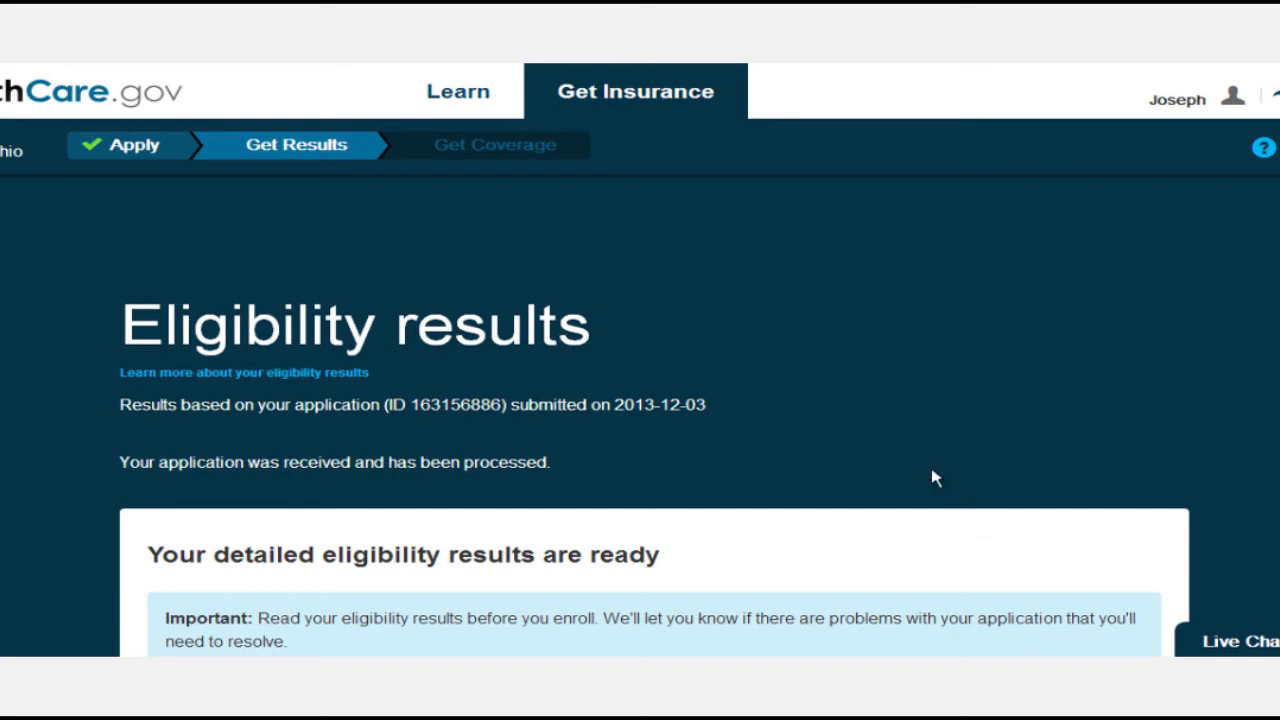
Open the eligibility results notice, skip saving it, and continue to enrollment.
{"action": "scroll", "coordinate": [900, 480], "scroll_direction": "down", "scroll_amount": 3}
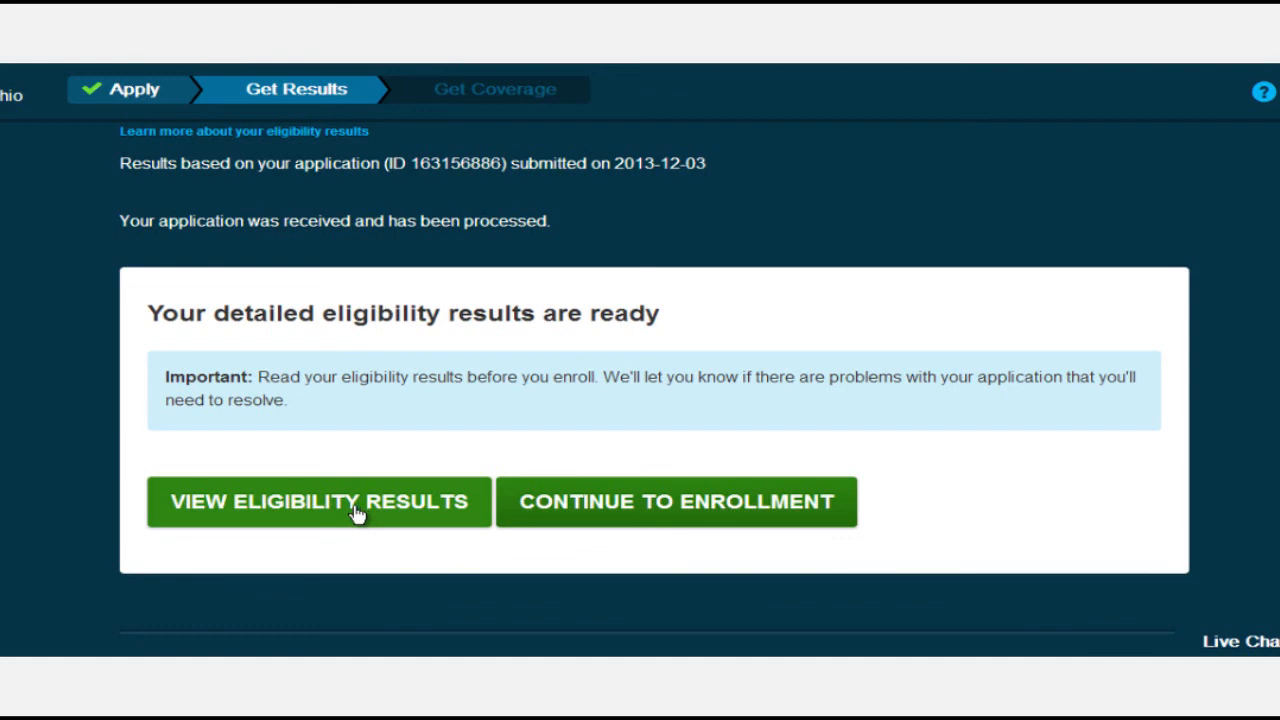
{"action": "left_click", "coordinate": [318, 502]}
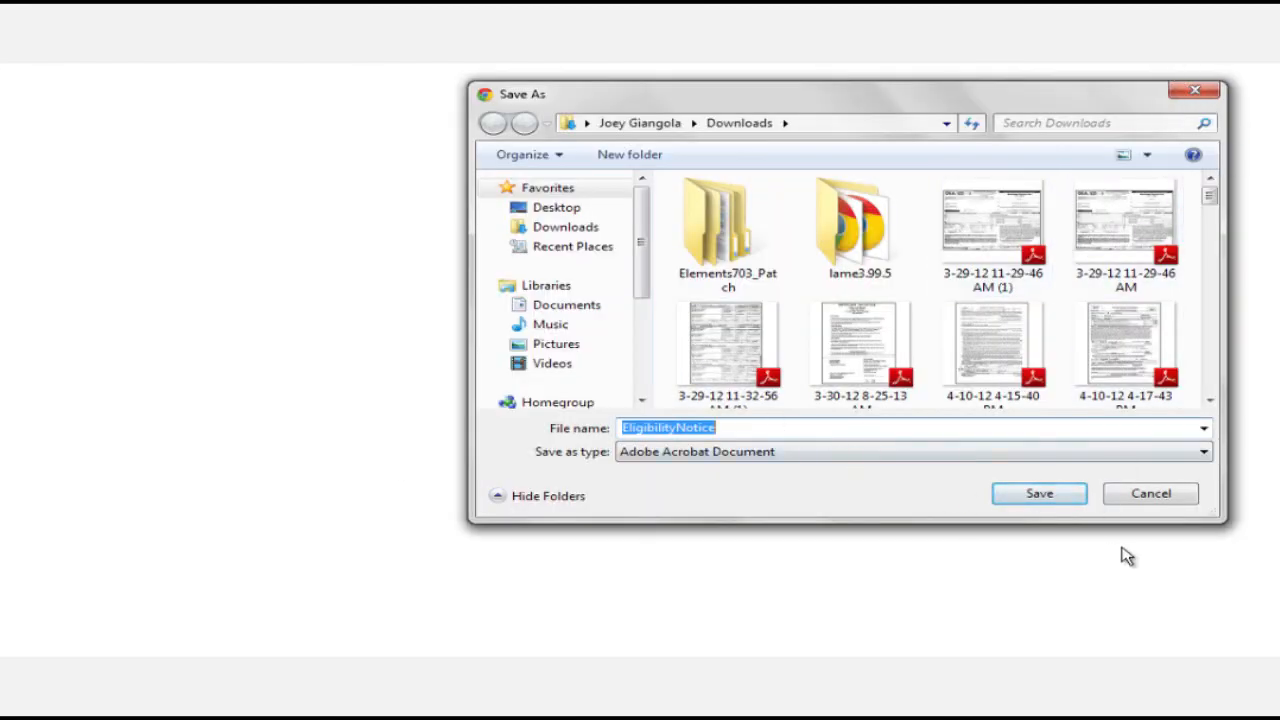
{"action": "left_click", "coordinate": [1150, 494]}
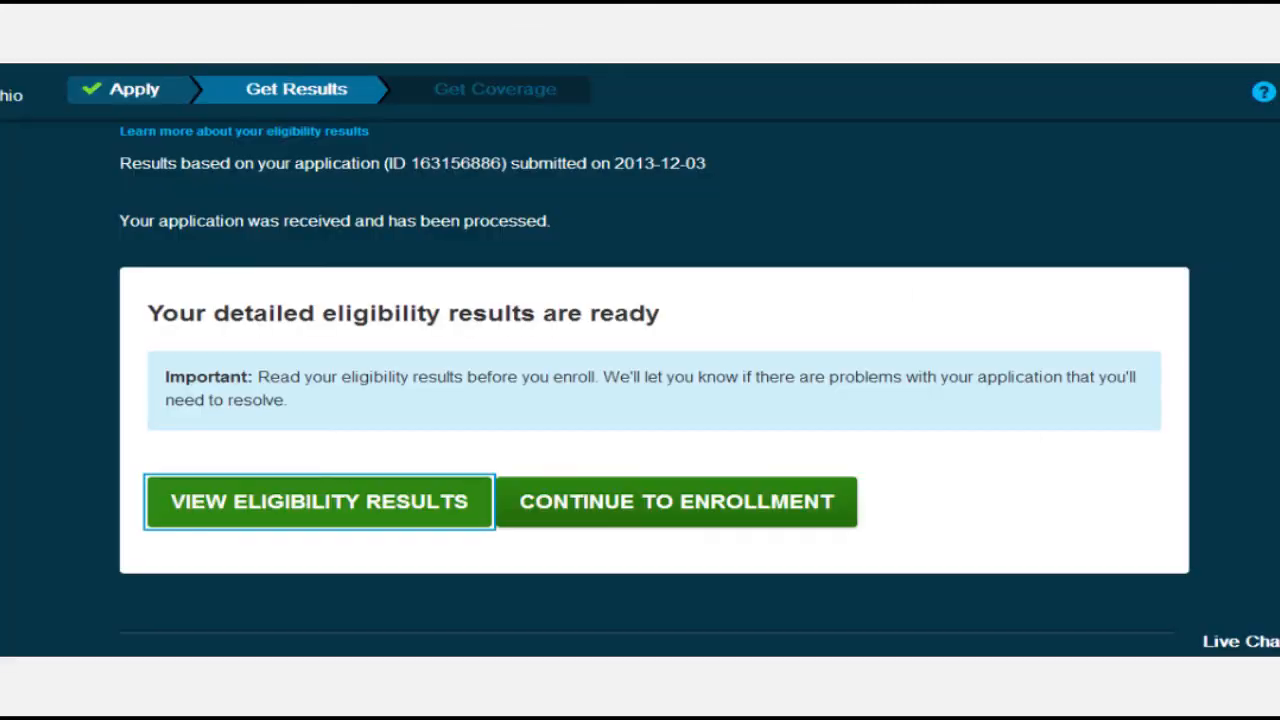
{"action": "left_click", "coordinate": [714, 516]}
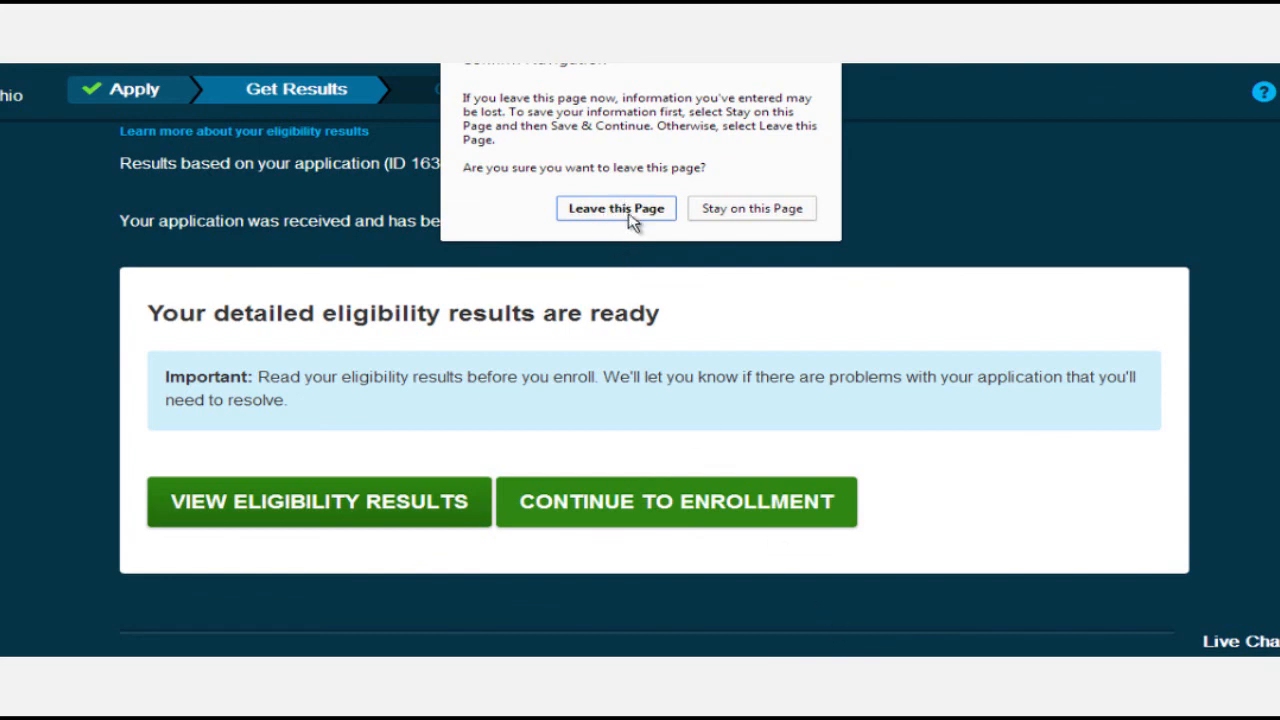
Leave the results page and start the household questions task on the Enroll To-Do List.
{"action": "left_click", "coordinate": [630, 214]}
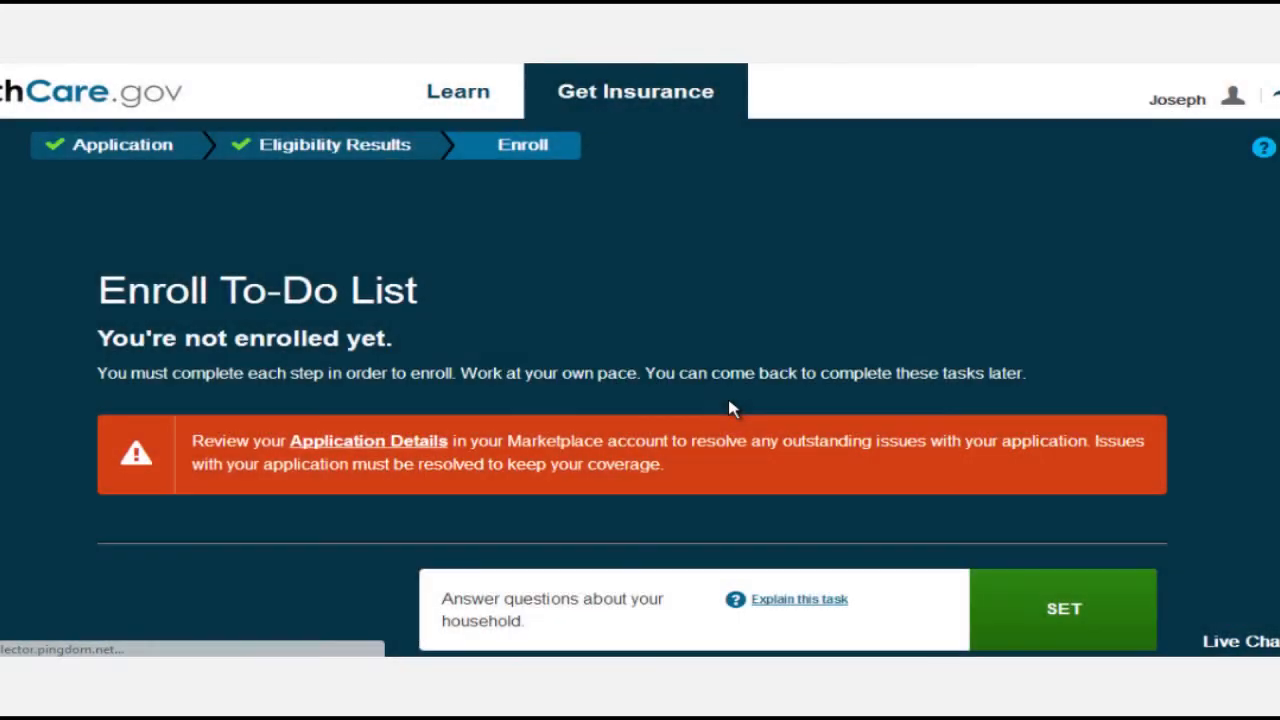
{"action": "scroll", "coordinate": [728, 405], "scroll_direction": "down", "scroll_amount": 1}
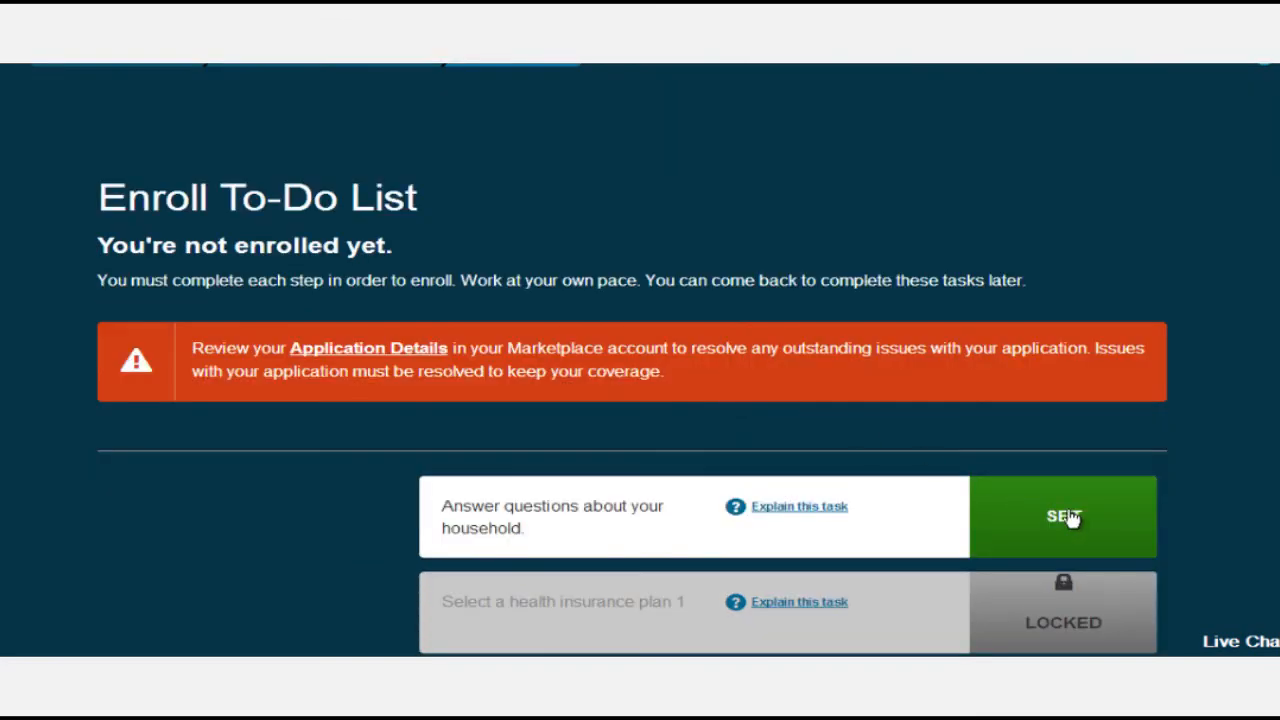
{"action": "scroll", "coordinate": [1036, 515], "scroll_direction": "down", "scroll_amount": 1}
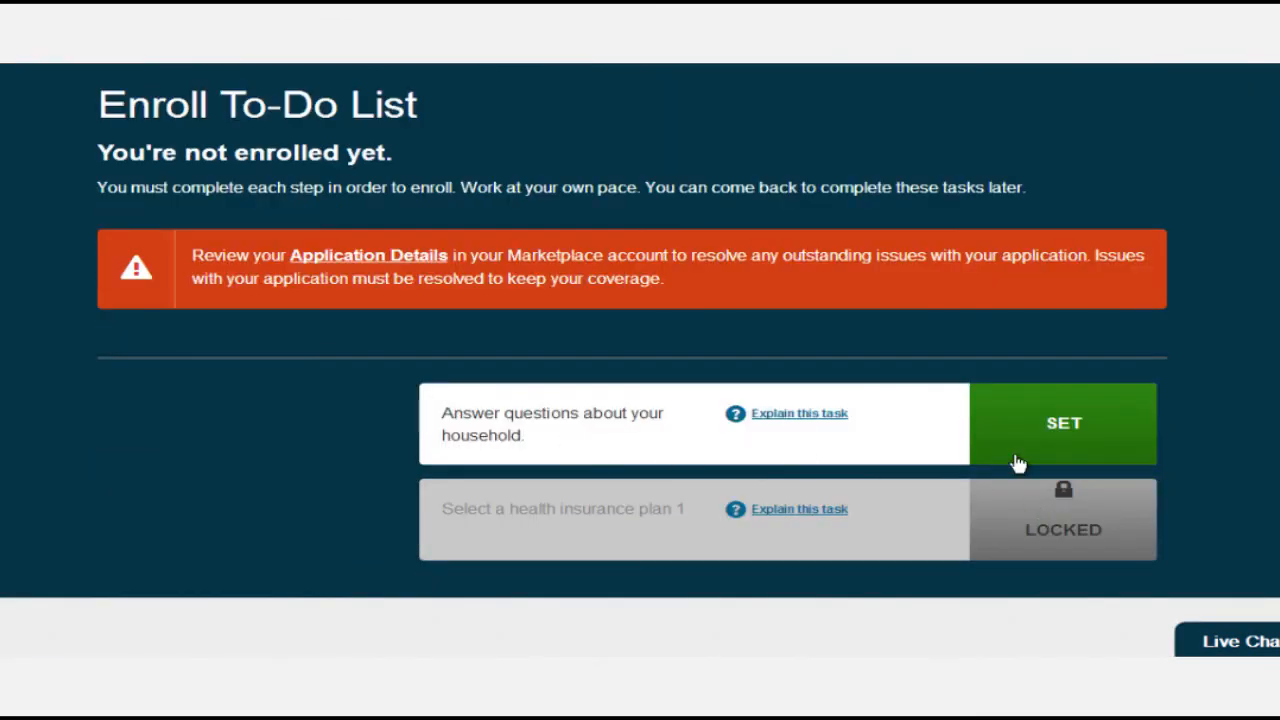
{"action": "left_click", "coordinate": [1047, 432]}
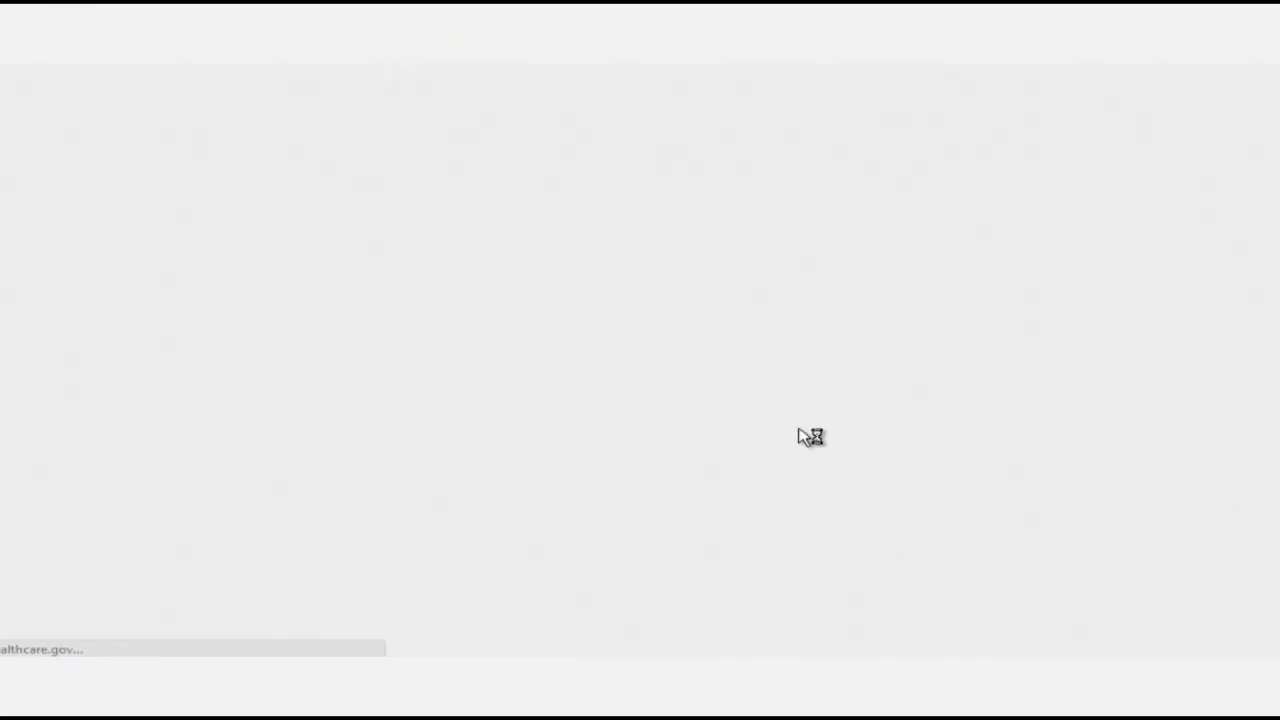
Keep the tobacco-use answer as No, continue, and begin selecting a health plan.
{"action": "scroll", "coordinate": [617, 417], "scroll_direction": "down", "scroll_amount": 1}
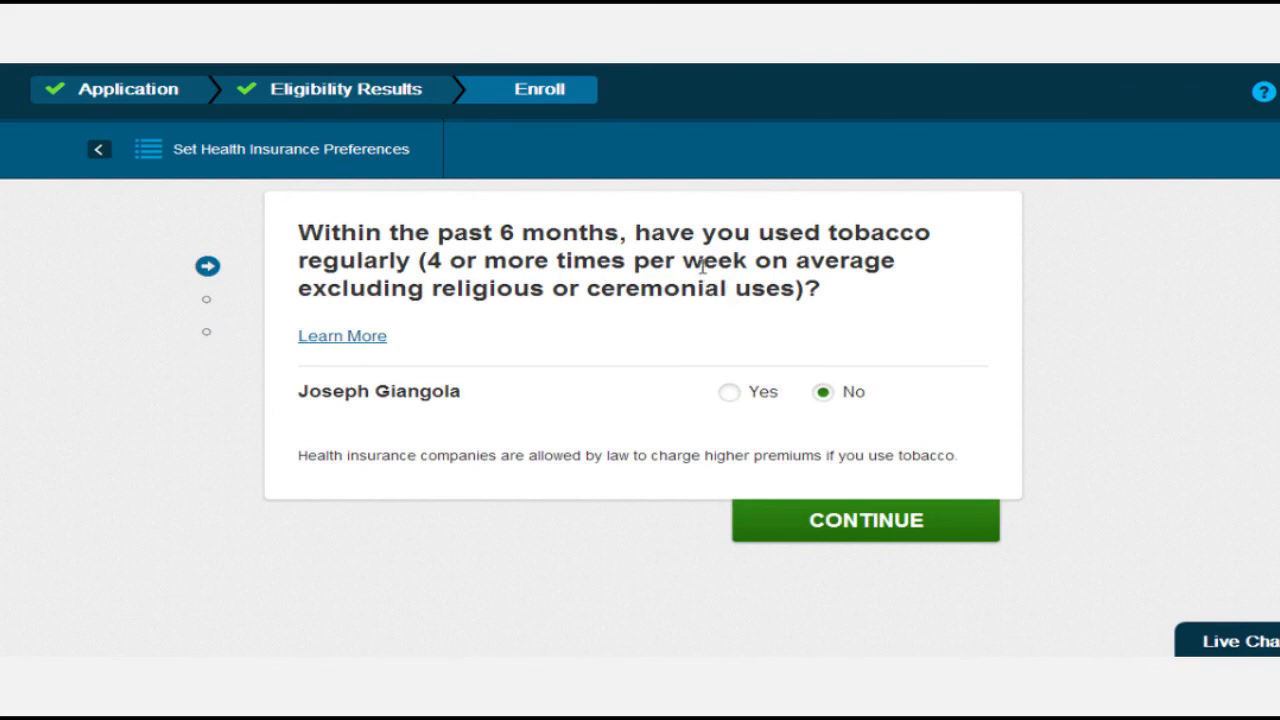
{"action": "left_click", "coordinate": [860, 518]}
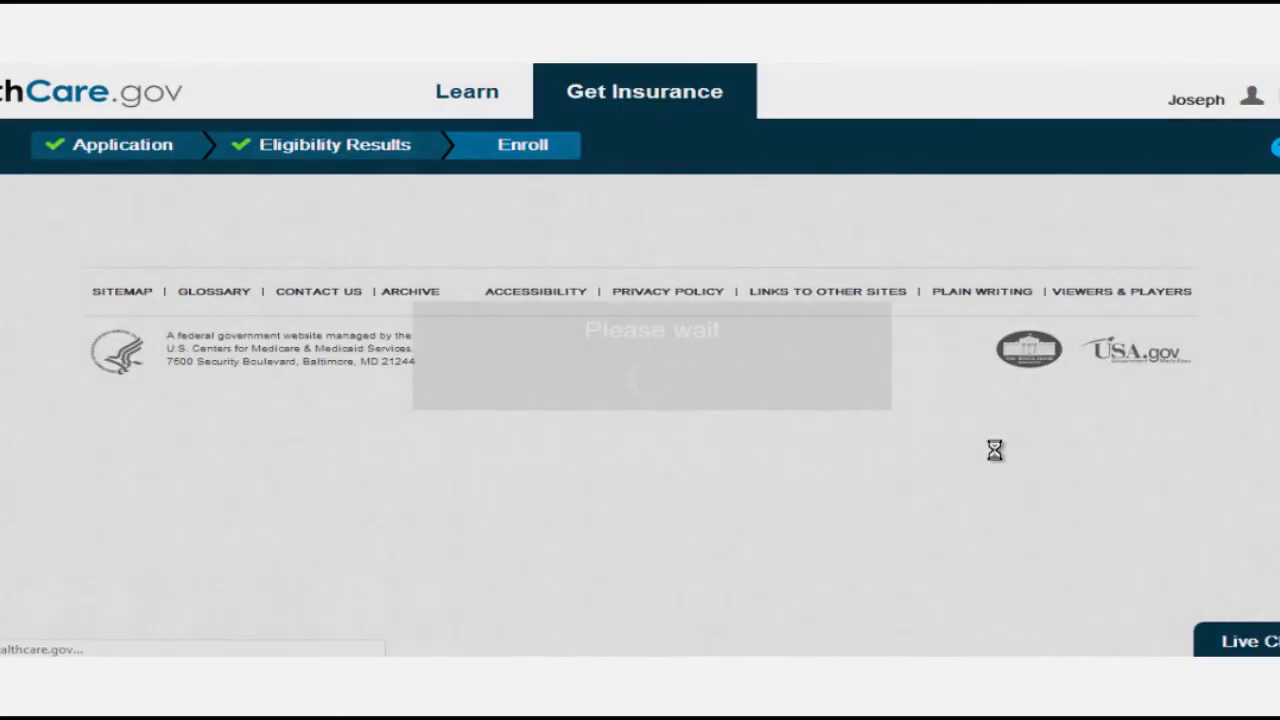
{"action": "scroll", "coordinate": [997, 454], "scroll_direction": "down", "scroll_amount": 4}
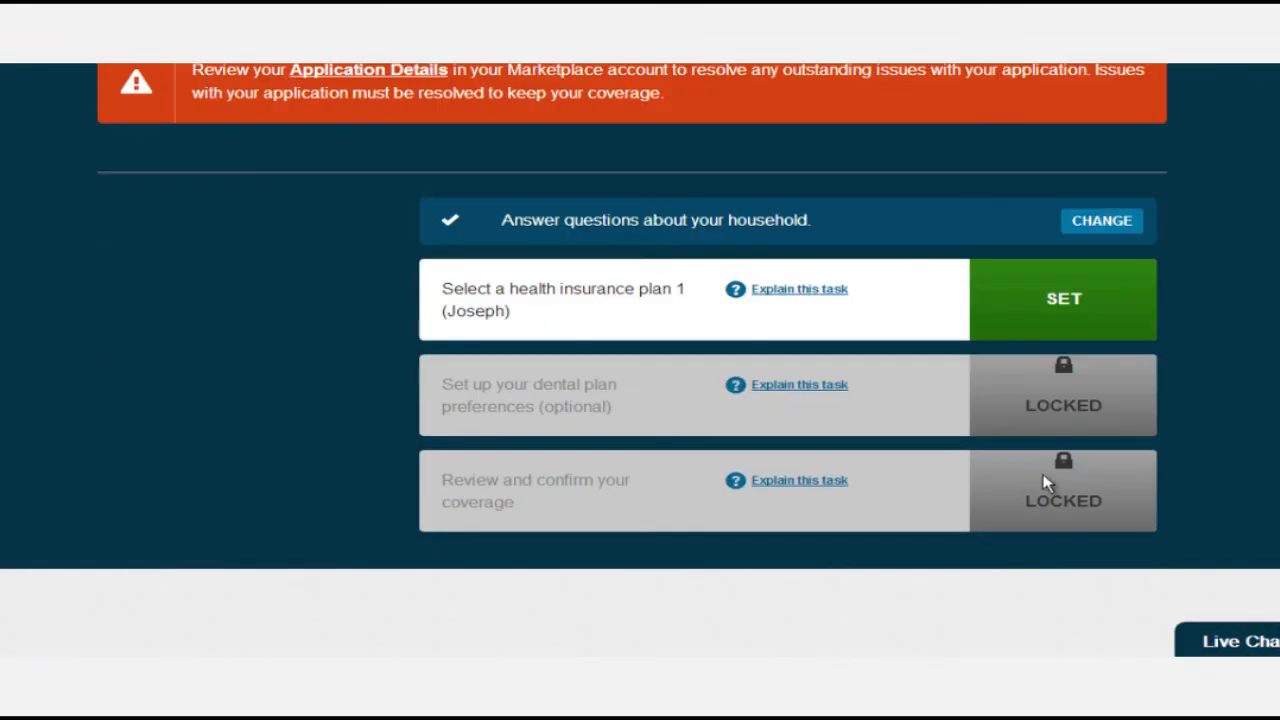
{"action": "left_click", "coordinate": [1040, 313]}
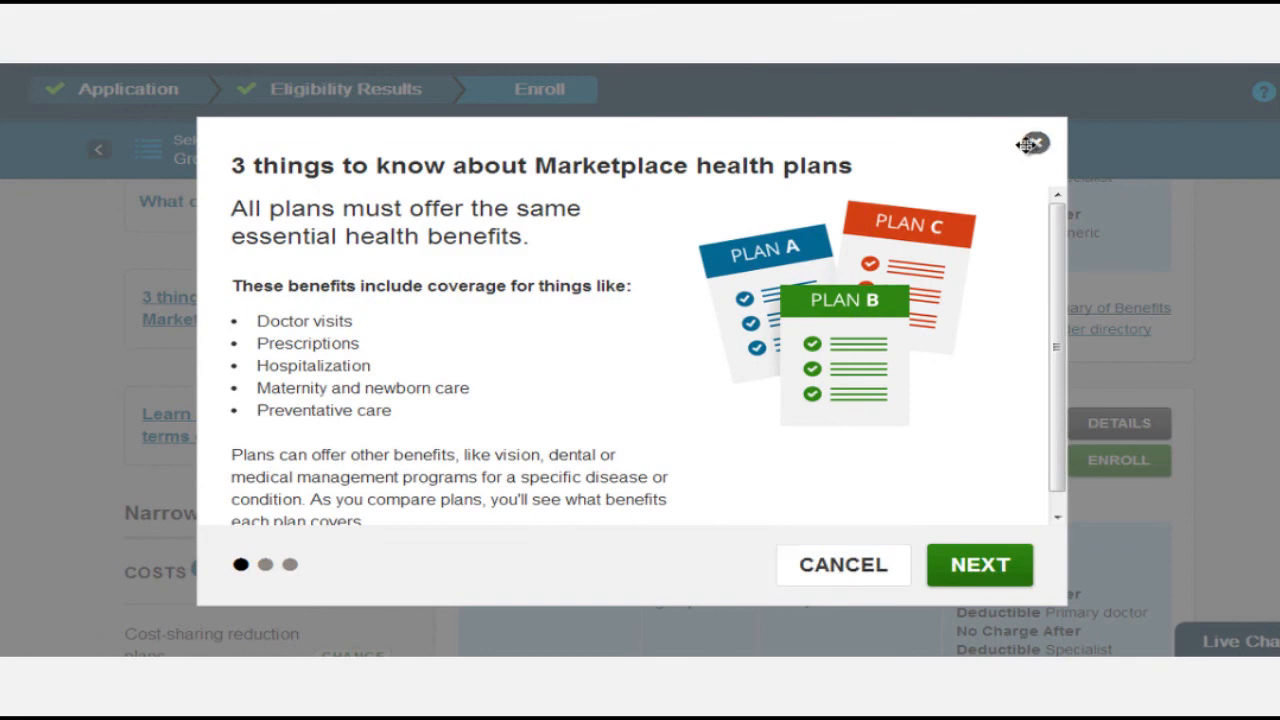
Dismiss the plans introduction, review the category comparison table, and show all 37 plans.
{"action": "left_click", "coordinate": [1032, 145]}
{"action": "scroll", "coordinate": [913, 253], "scroll_direction": "up", "scroll_amount": 2}
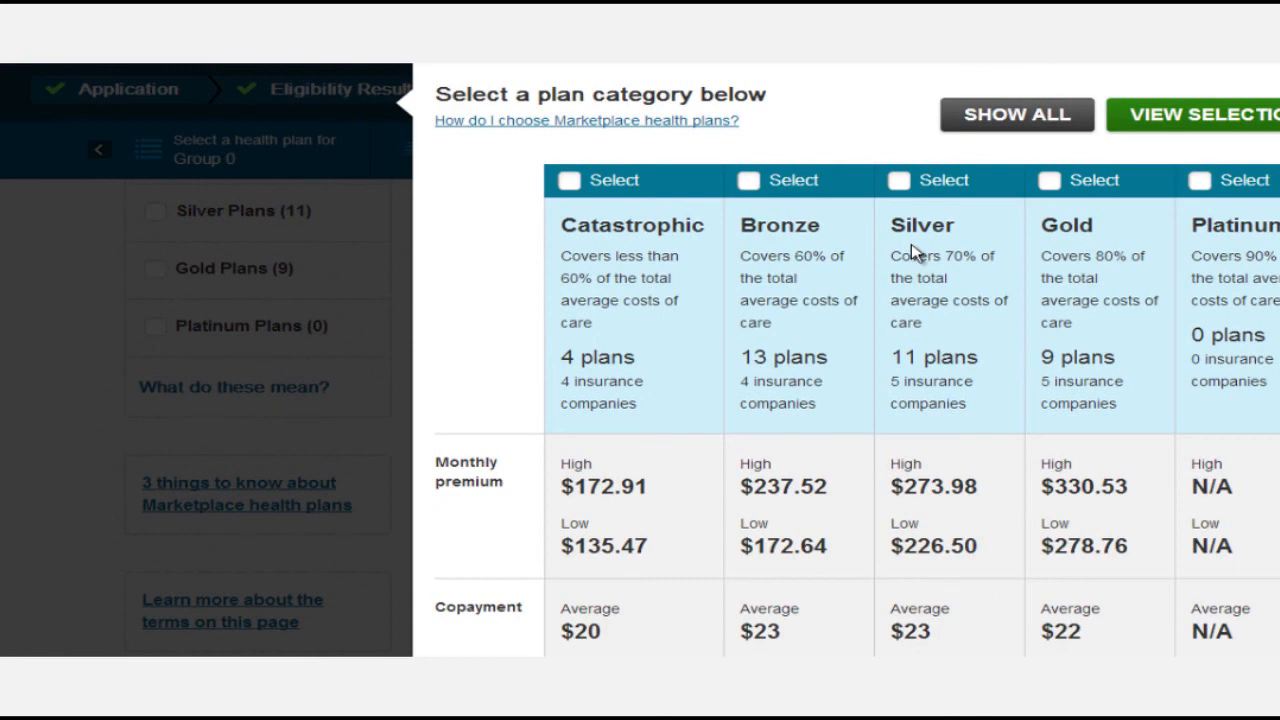
{"action": "scroll", "coordinate": [815, 232], "scroll_direction": "up", "scroll_amount": 1}
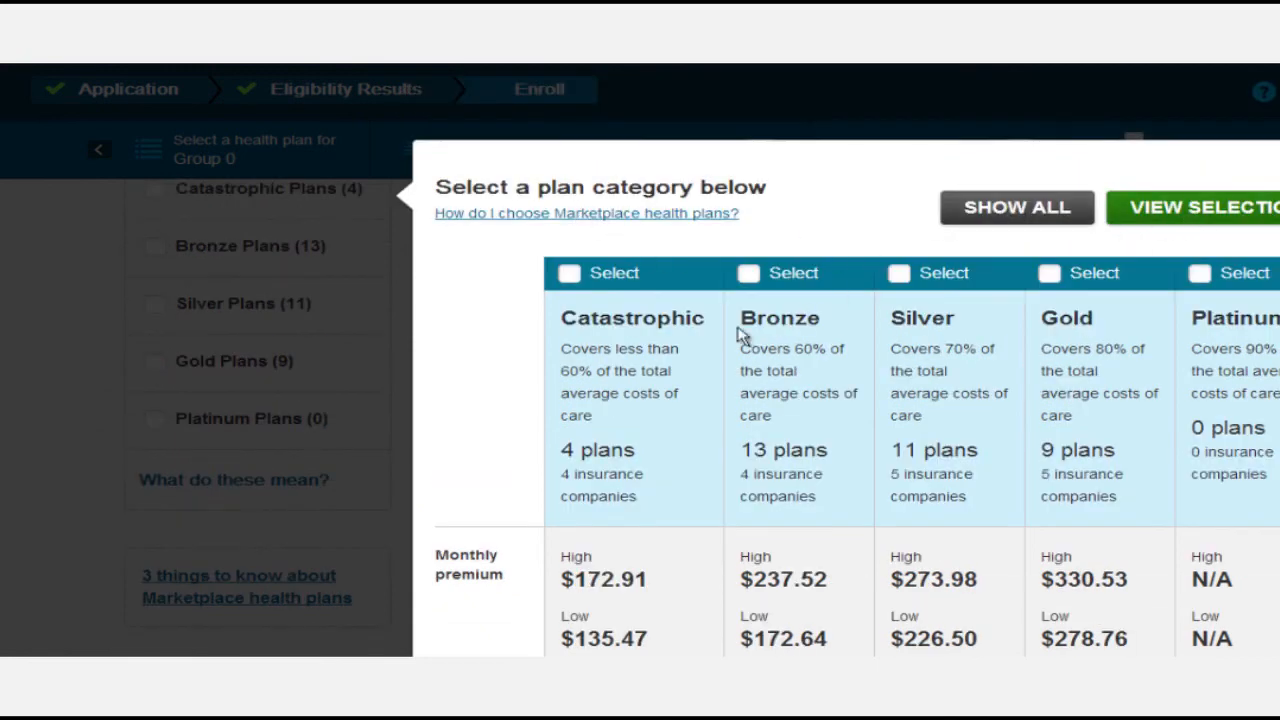
{"action": "scroll", "coordinate": [823, 354], "scroll_direction": "down", "scroll_amount": 2}
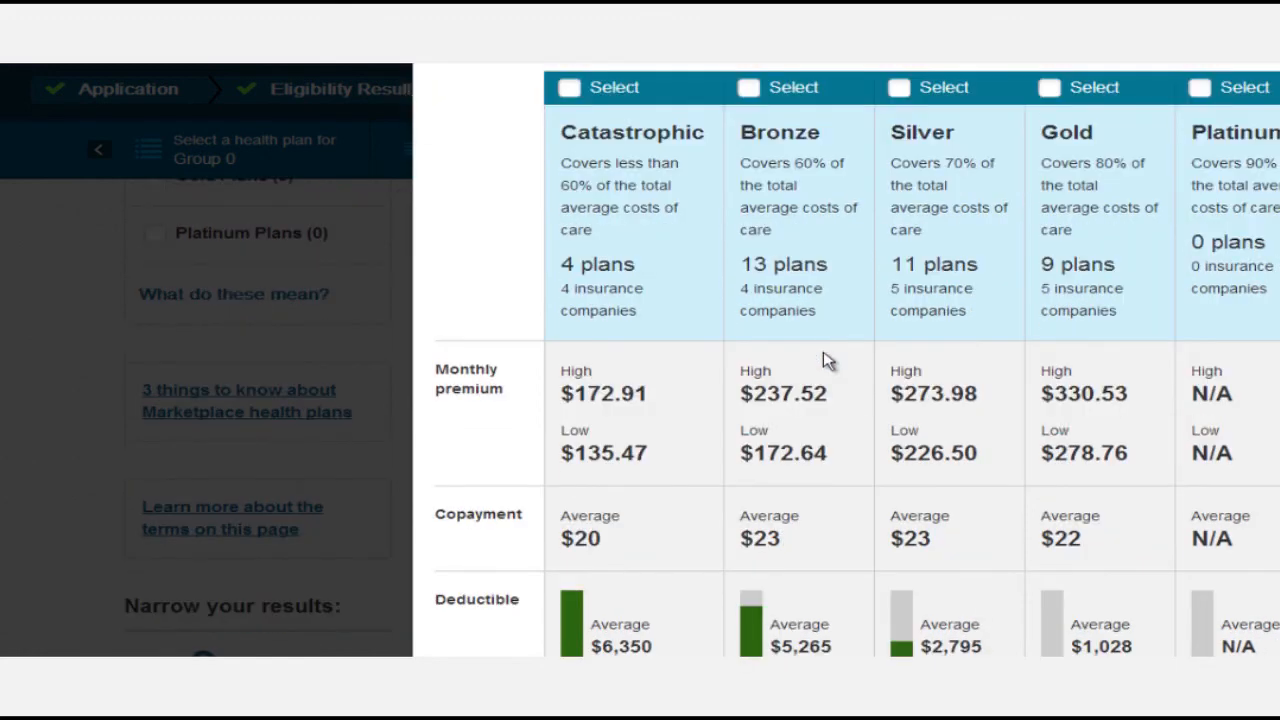
{"action": "scroll", "coordinate": [826, 360], "scroll_direction": "down", "scroll_amount": 1}
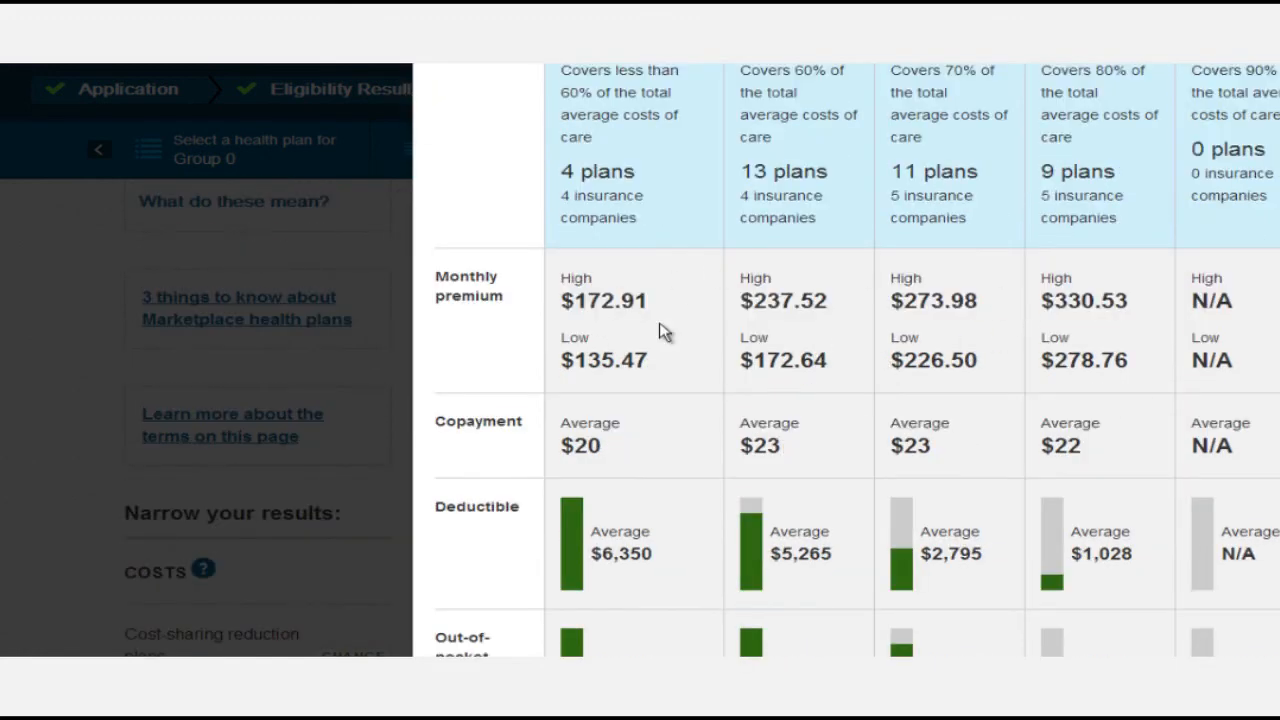
{"action": "scroll", "coordinate": [757, 480], "scroll_direction": "down", "scroll_amount": 1}
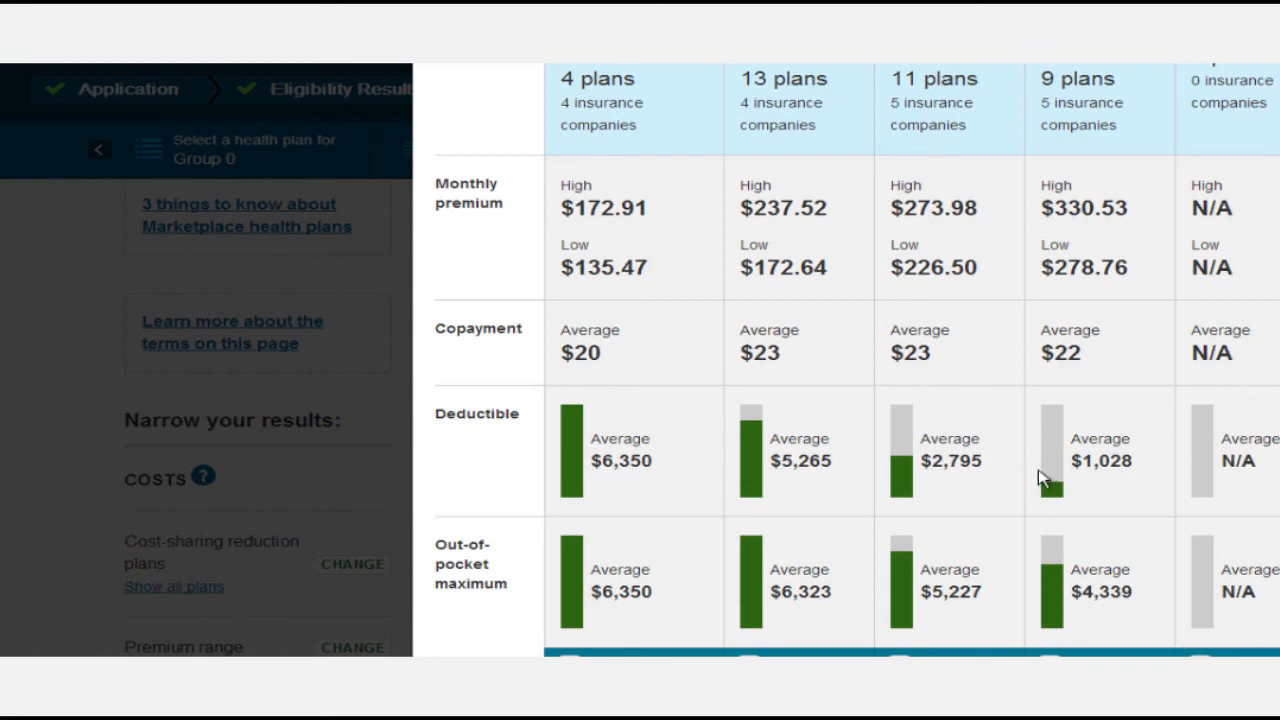
{"action": "scroll", "coordinate": [1079, 258], "scroll_direction": "up", "scroll_amount": 2}
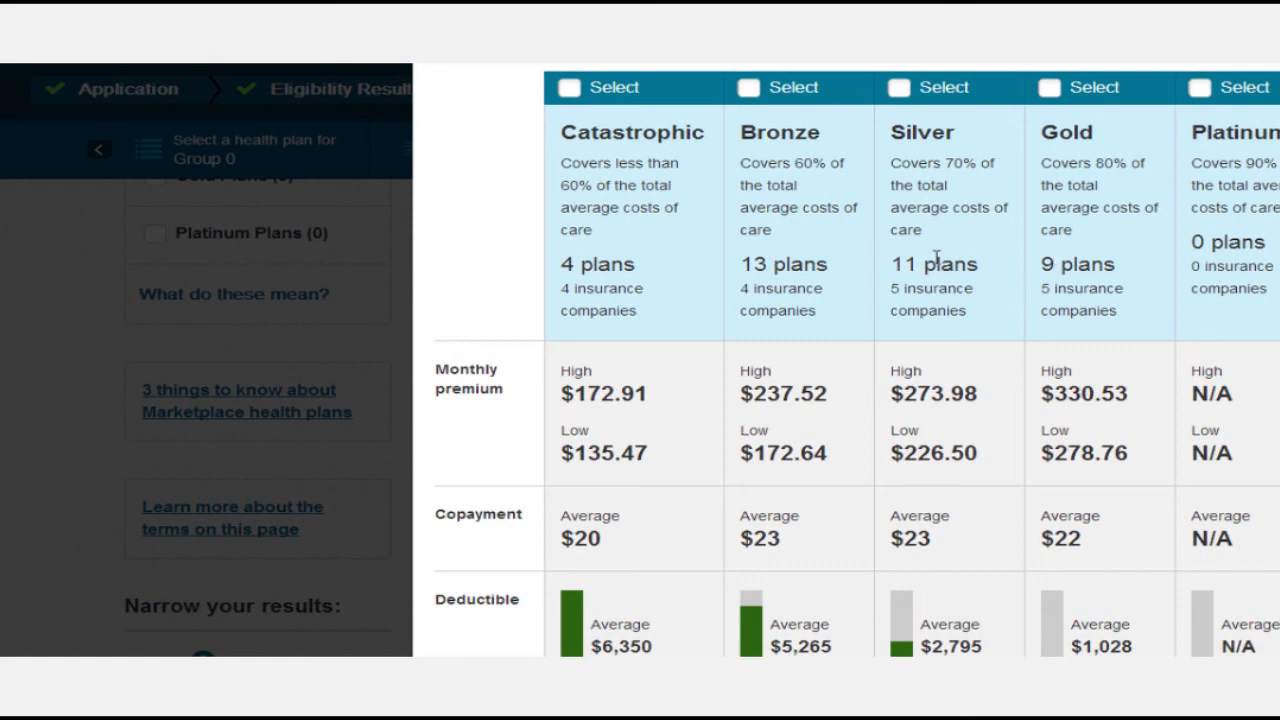
{"action": "scroll", "coordinate": [1120, 151], "scroll_direction": "up", "scroll_amount": 2}
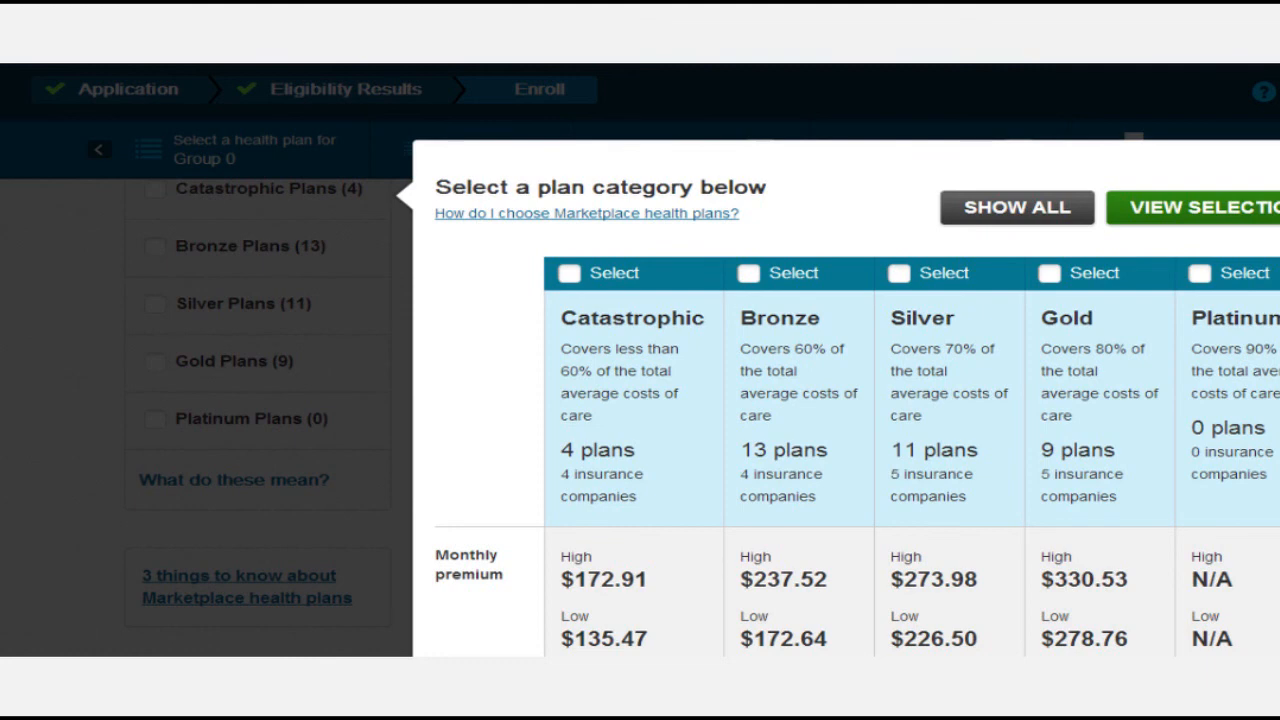
{"action": "left_click", "coordinate": [1270, 207]}
{"action": "scroll", "coordinate": [680, 318], "scroll_direction": "up", "scroll_amount": 2}
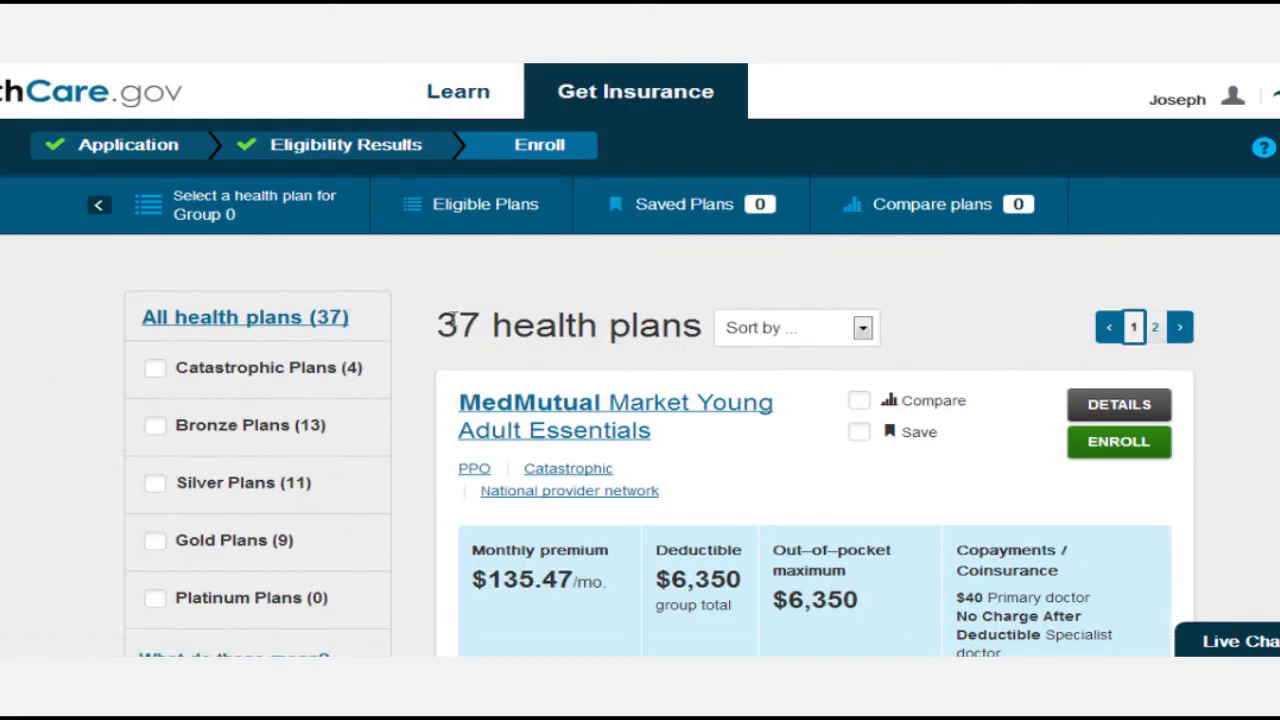
Filter the plan list to the 9 Gold plans and browse them.
{"action": "scroll", "coordinate": [458, 318], "scroll_direction": "down", "scroll_amount": 1}
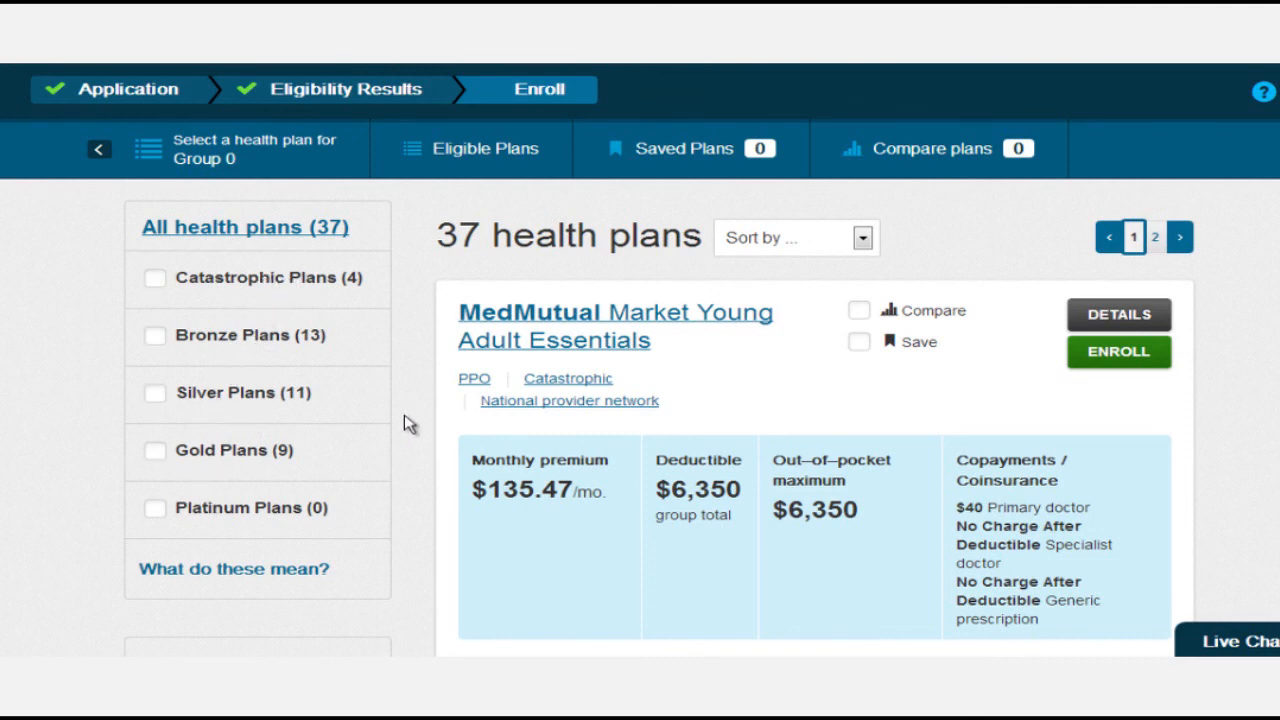
{"action": "left_click", "coordinate": [155, 452]}
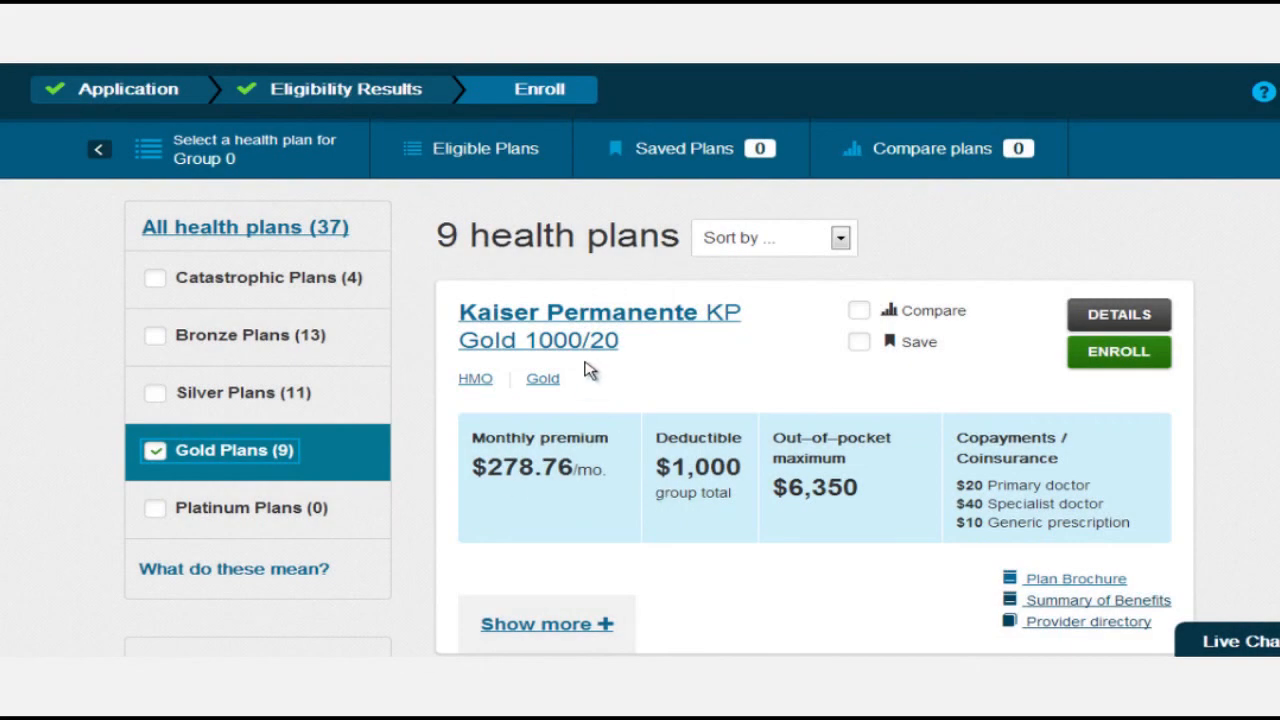
{"action": "scroll", "coordinate": [590, 370], "scroll_direction": "down", "scroll_amount": 1}
{"action": "scroll", "coordinate": [595, 365], "scroll_direction": "up", "scroll_amount": 1}
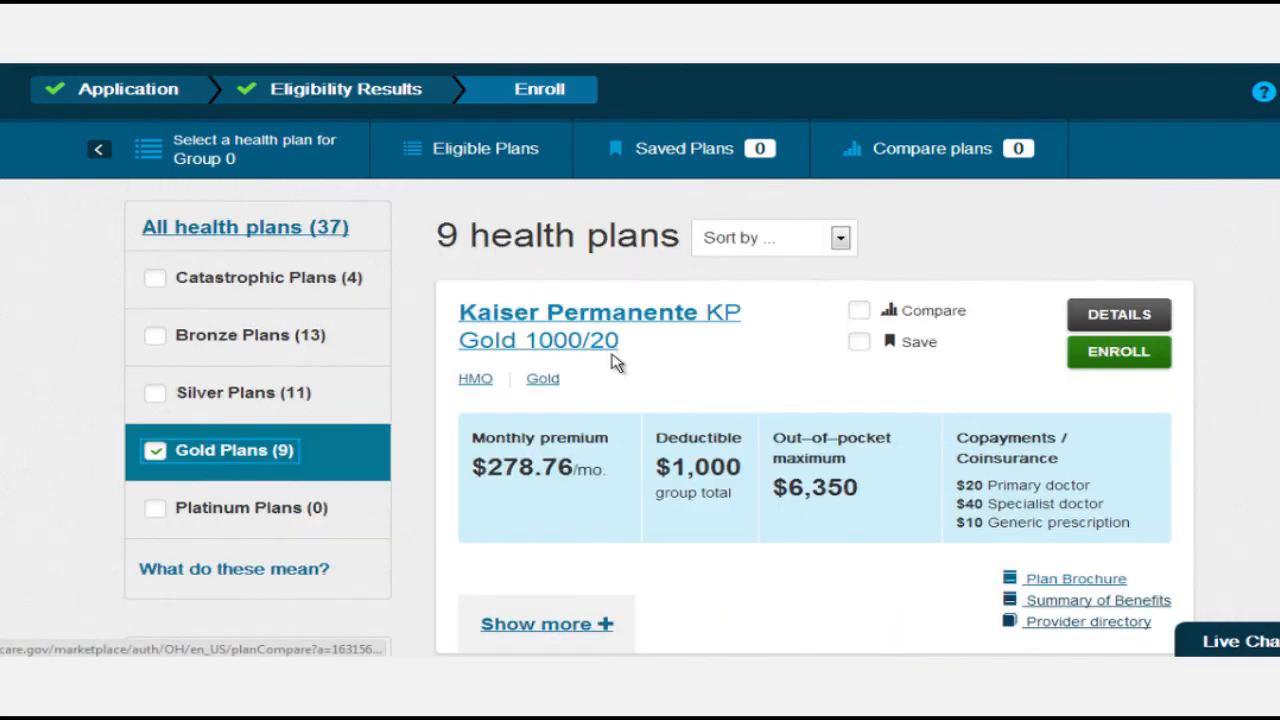
{"action": "scroll", "coordinate": [617, 372], "scroll_direction": "down", "scroll_amount": 9}
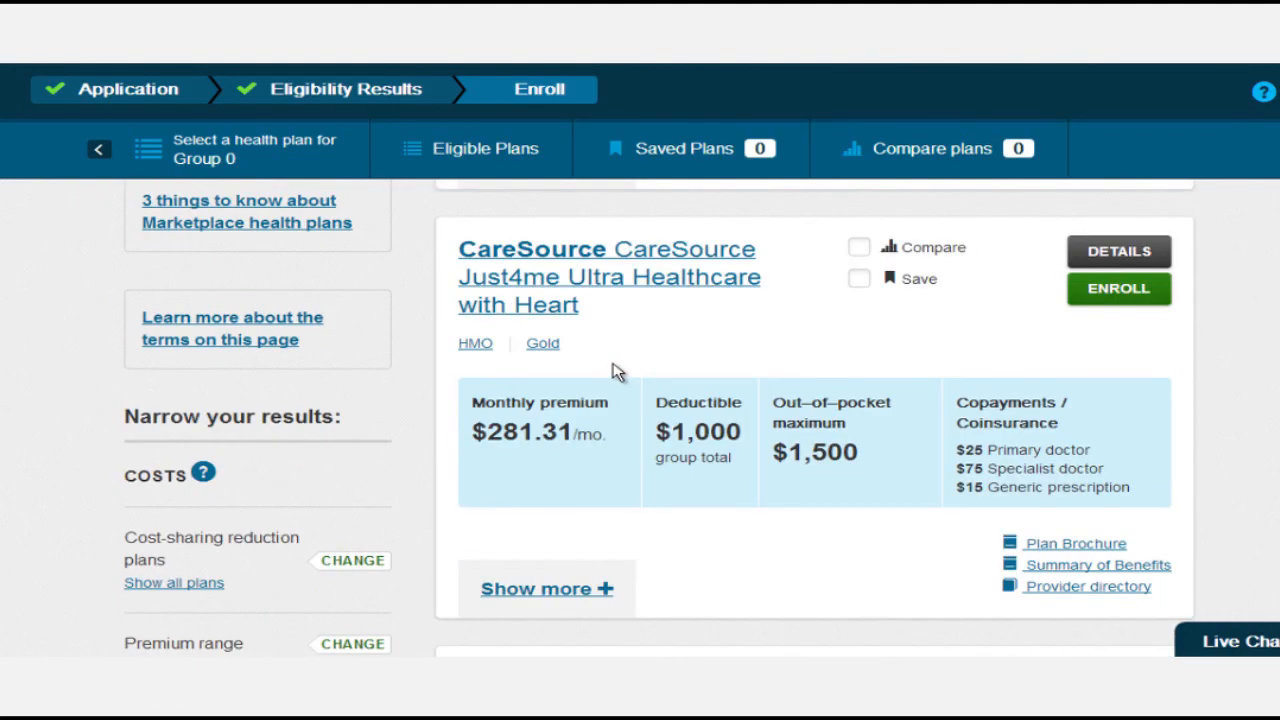
{"action": "scroll", "coordinate": [617, 372], "scroll_direction": "down", "scroll_amount": 3}
{"action": "scroll", "coordinate": [617, 372], "scroll_direction": "up", "scroll_amount": 15}
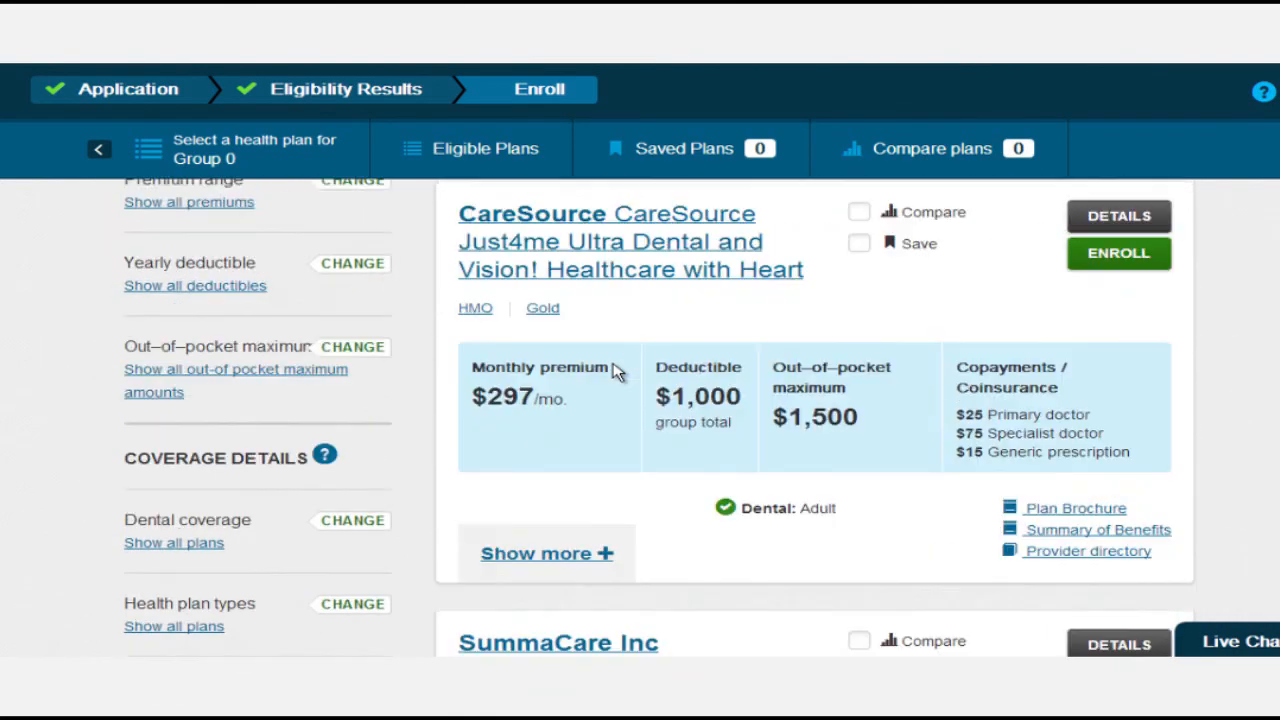
{"action": "scroll", "coordinate": [617, 372], "scroll_direction": "up", "scroll_amount": 1}
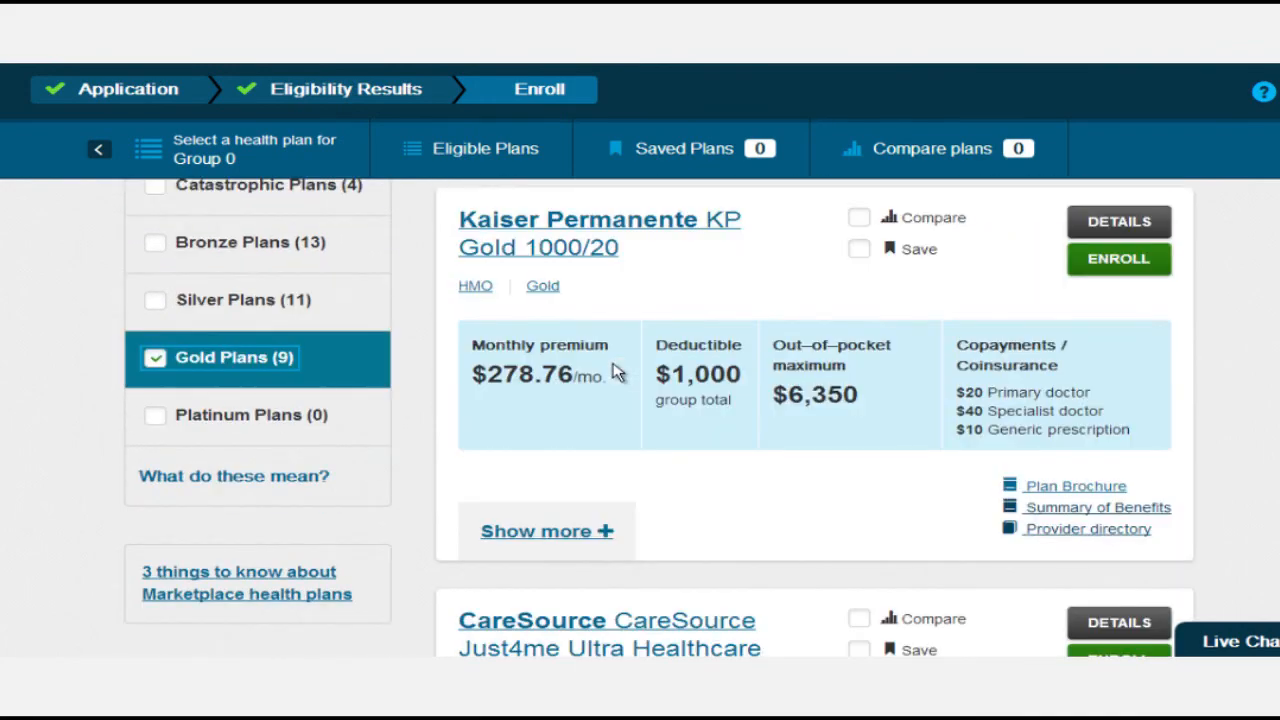
{"action": "scroll", "coordinate": [617, 372], "scroll_direction": "up", "scroll_amount": 2}
{"action": "scroll", "coordinate": [617, 372], "scroll_direction": "down", "scroll_amount": 1}
Sort the Gold plans by maximum out-of-pocket cost and review the sorting choices.
{"action": "left_click", "coordinate": [818, 252]}
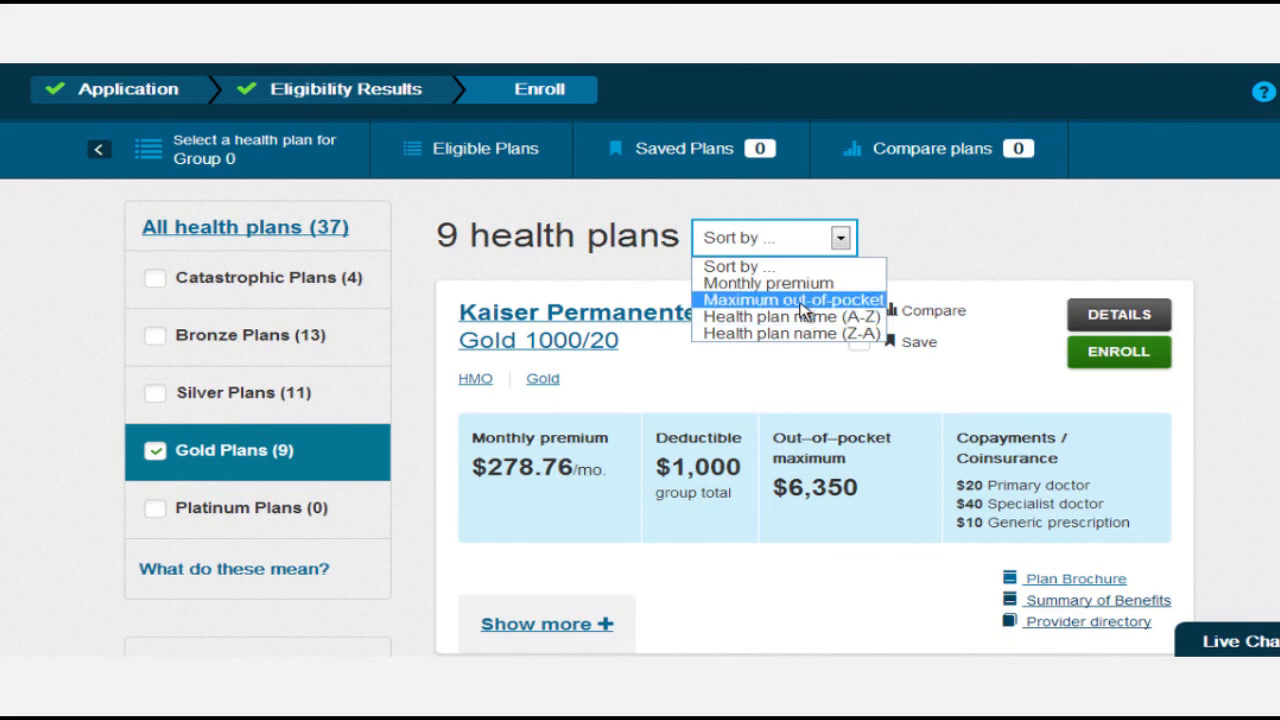
{"action": "left_click", "coordinate": [803, 304]}
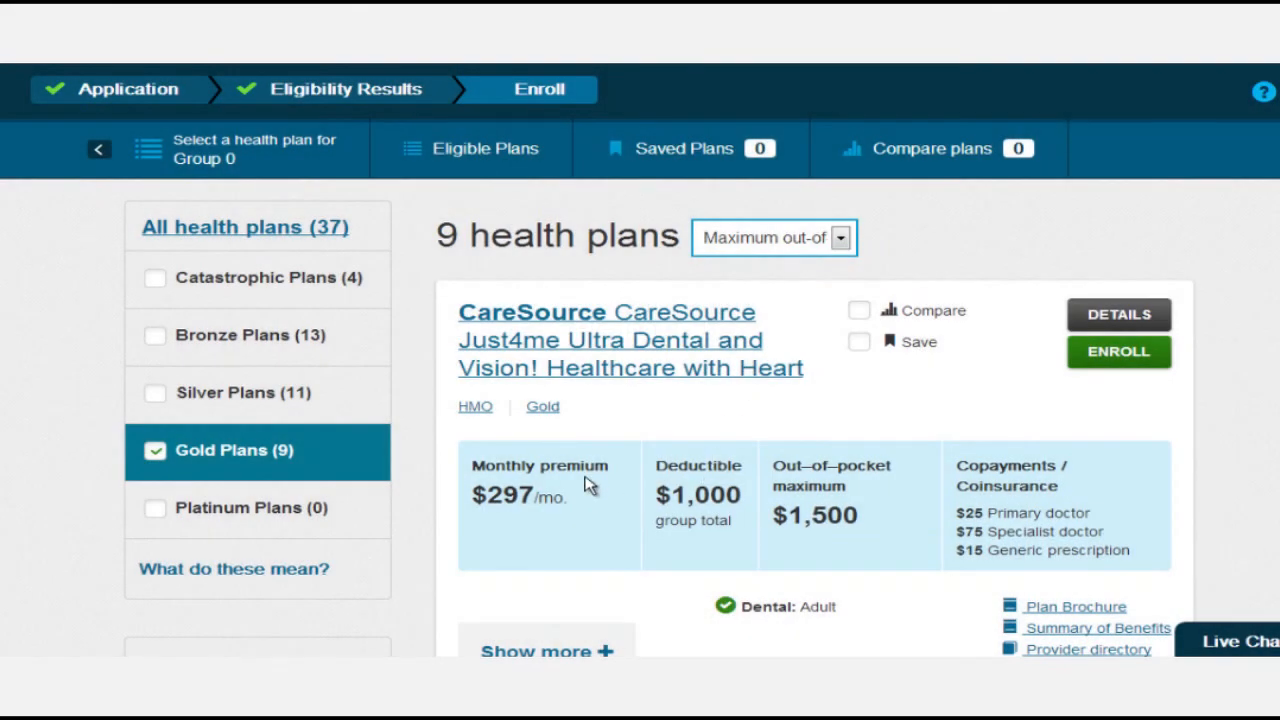
{"action": "scroll", "coordinate": [588, 484], "scroll_direction": "down", "scroll_amount": 2}
{"action": "scroll", "coordinate": [588, 484], "scroll_direction": "up", "scroll_amount": 2}
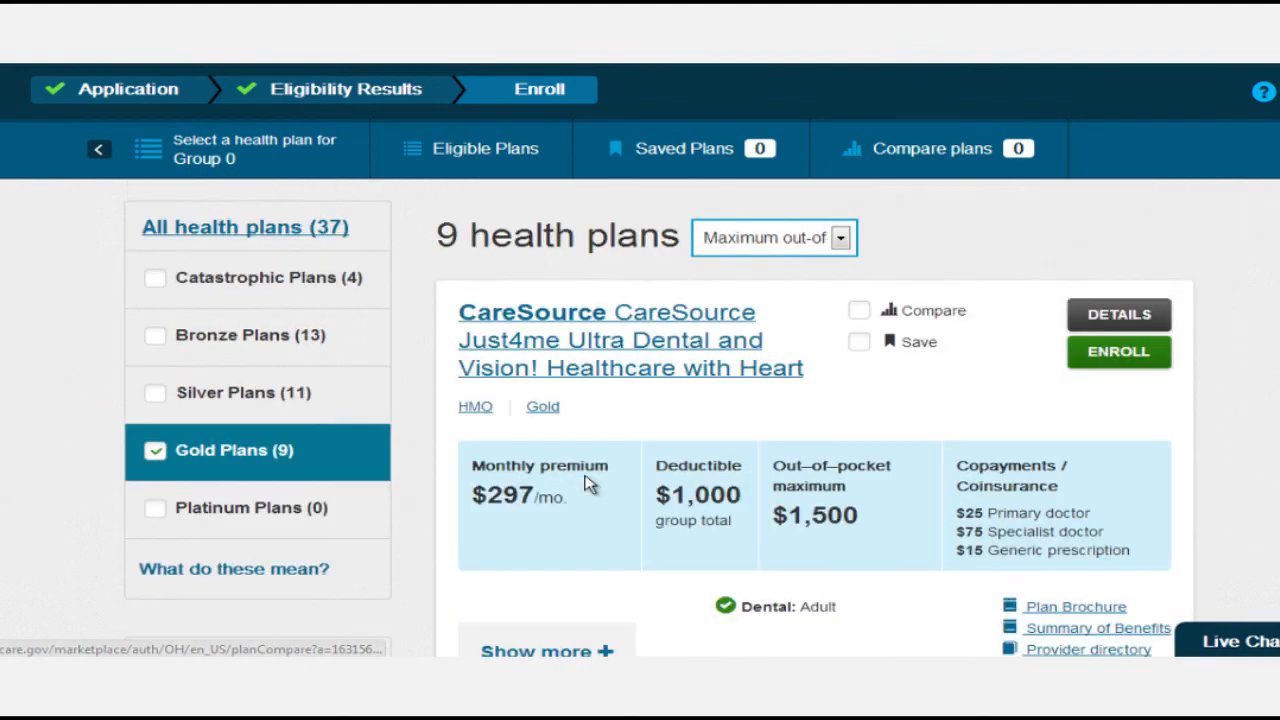
{"action": "scroll", "coordinate": [541, 430], "scroll_direction": "down", "scroll_amount": 1}
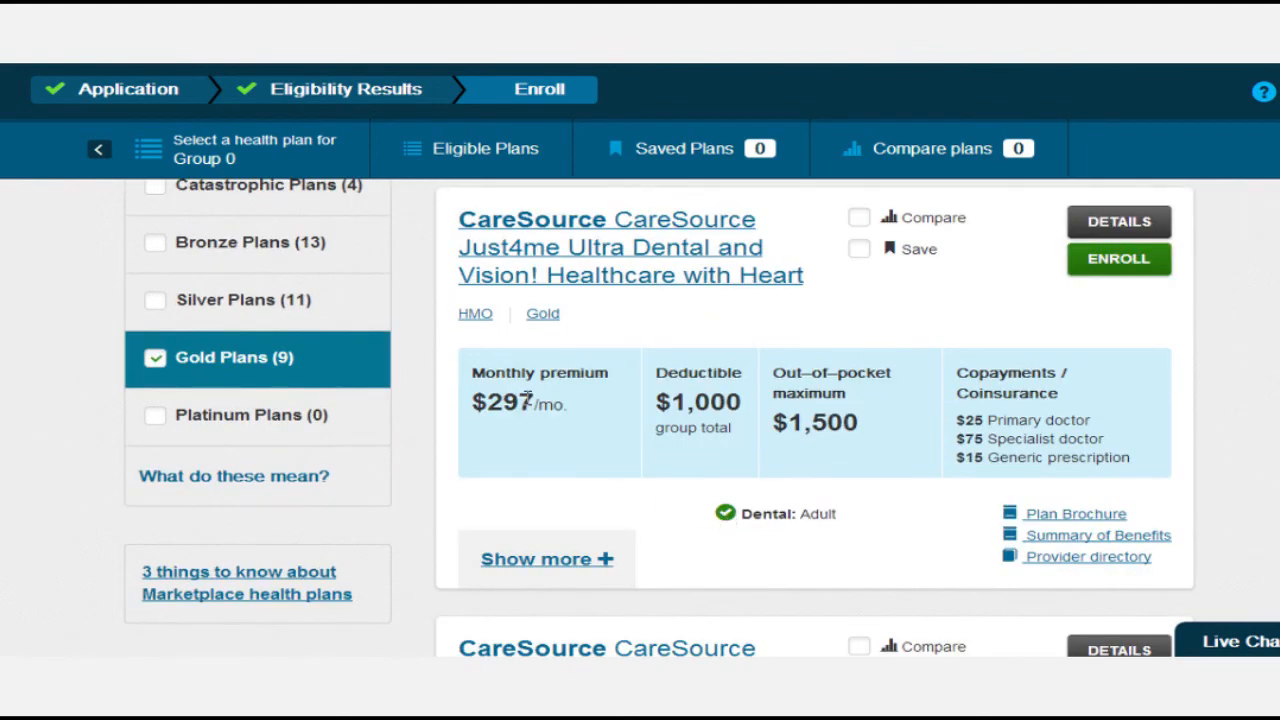
{"action": "scroll", "coordinate": [584, 437], "scroll_direction": "up", "scroll_amount": 1}
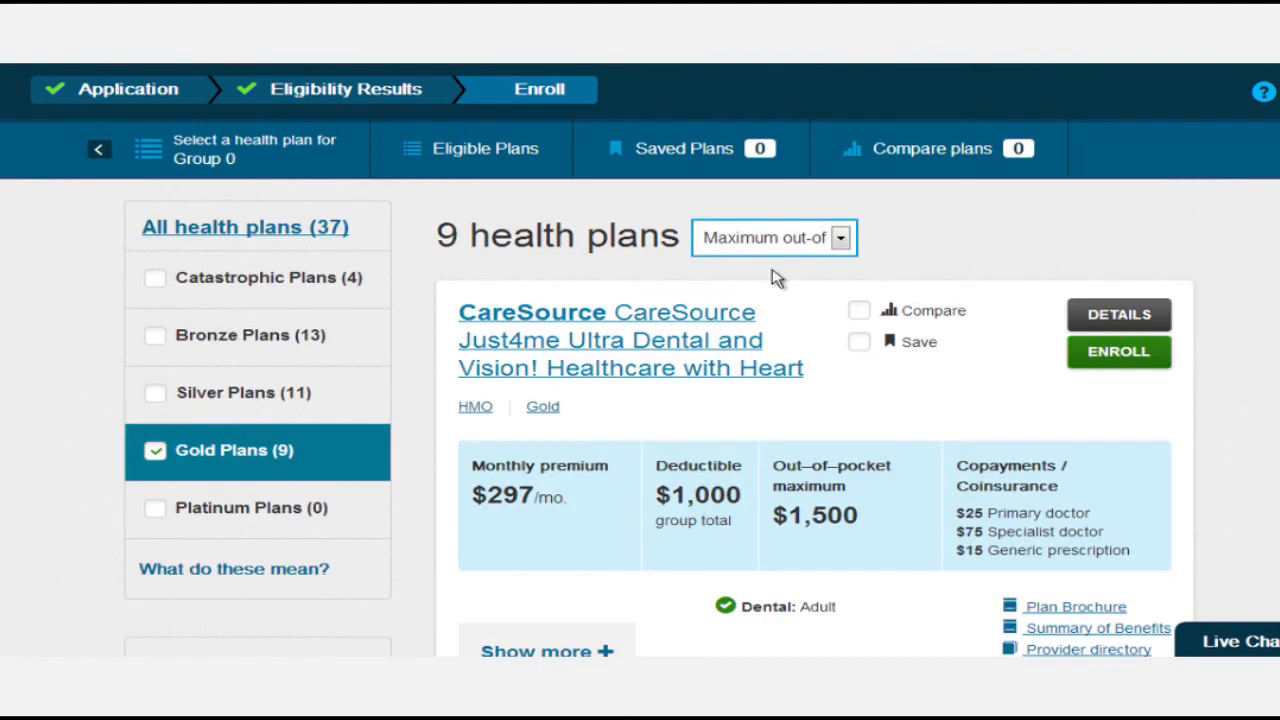
{"action": "left_click", "coordinate": [841, 240]}
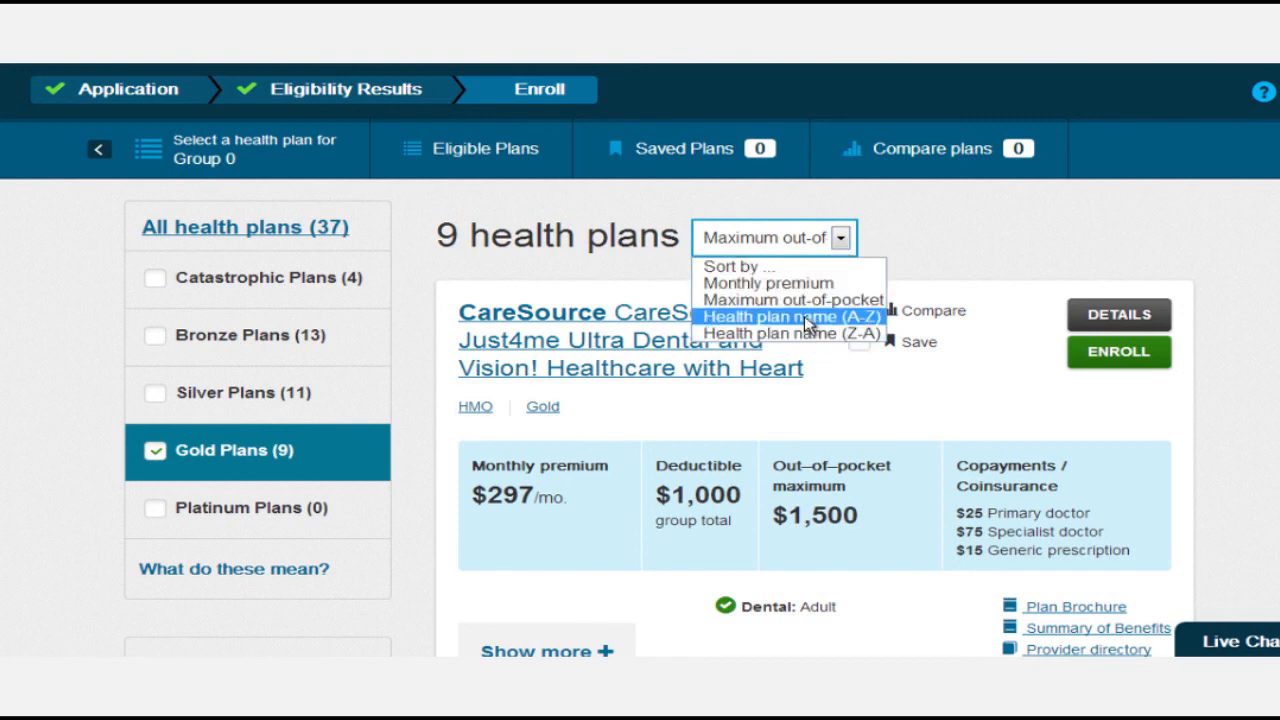
{"action": "scroll", "coordinate": [704, 422], "scroll_direction": "down", "scroll_amount": 1}
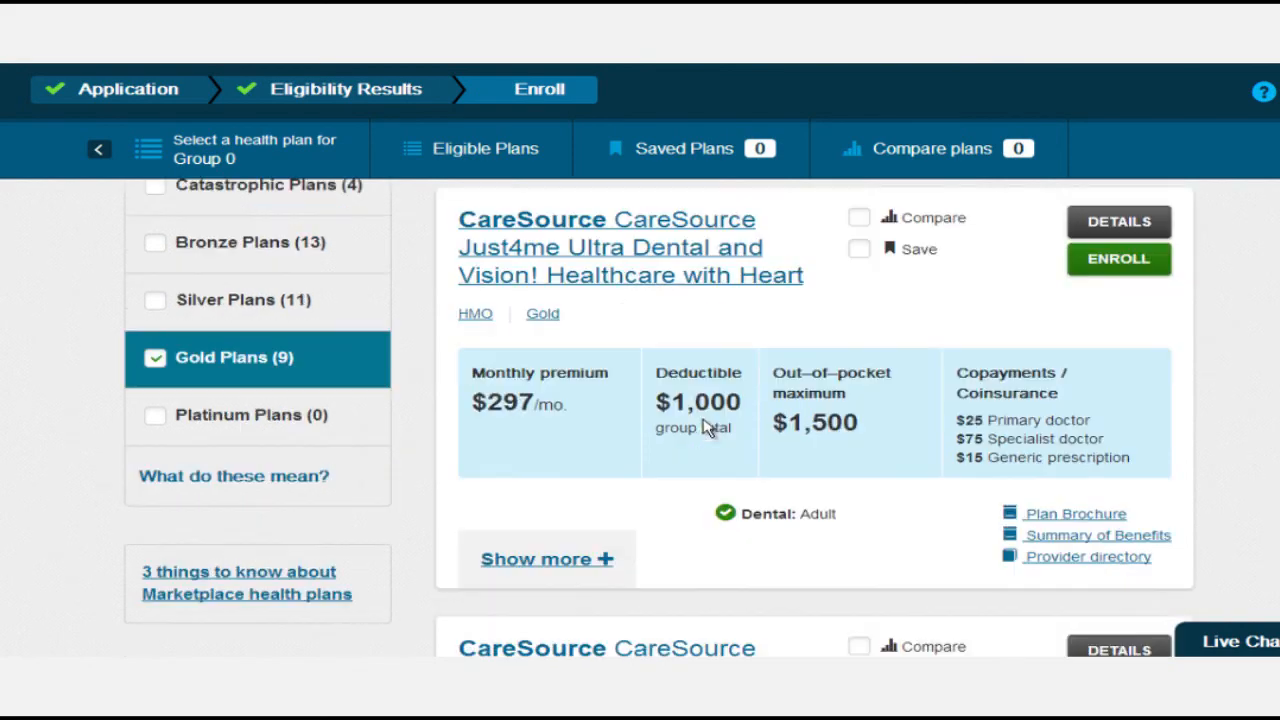
{"action": "scroll", "coordinate": [650, 420], "scroll_direction": "up", "scroll_amount": 2}
{"action": "scroll", "coordinate": [662, 407], "scroll_direction": "down", "scroll_amount": 3}
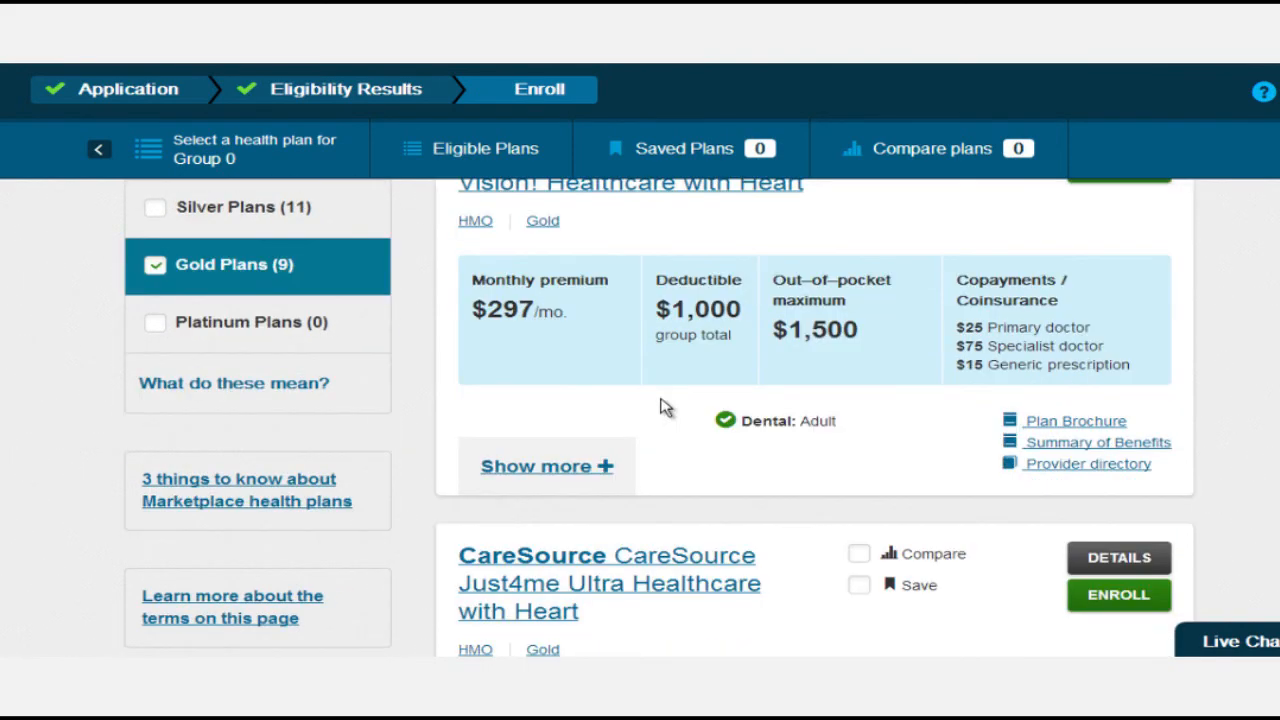
{"action": "scroll", "coordinate": [662, 407], "scroll_direction": "up", "scroll_amount": 1}
{"action": "scroll", "coordinate": [662, 407], "scroll_direction": "down", "scroll_amount": 1}
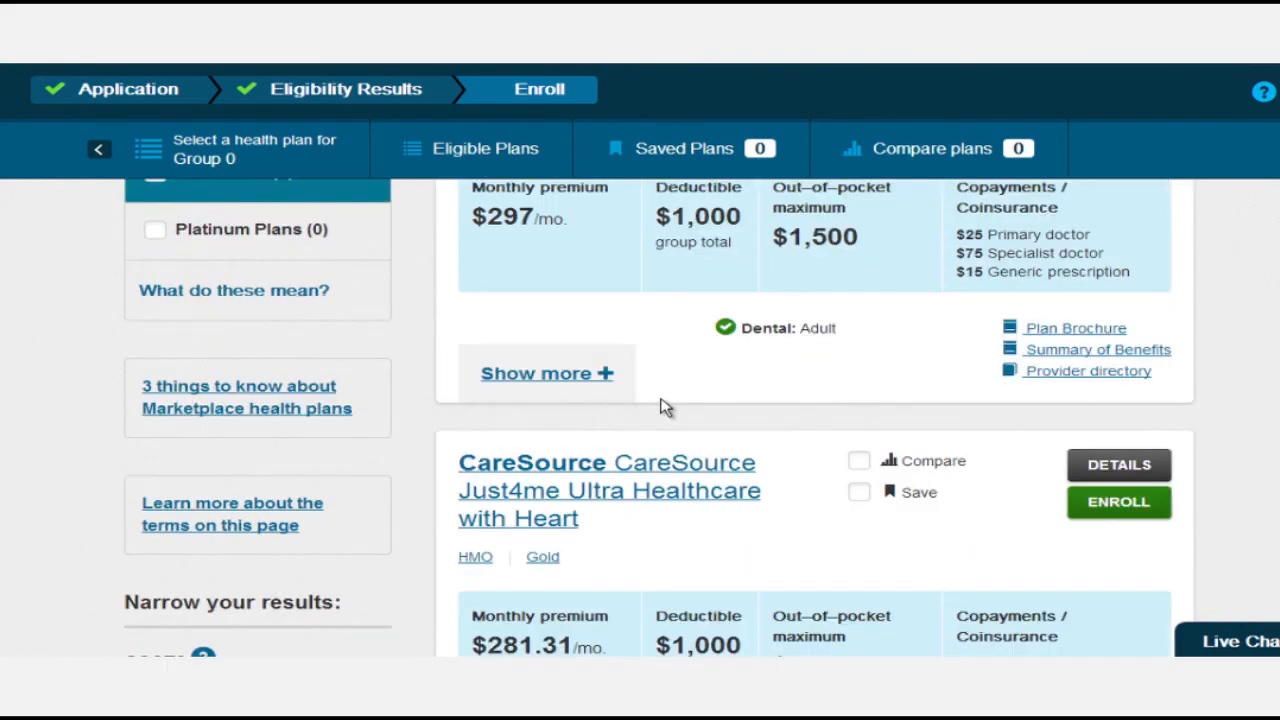
{"action": "scroll", "coordinate": [663, 405], "scroll_direction": "up", "scroll_amount": 2}
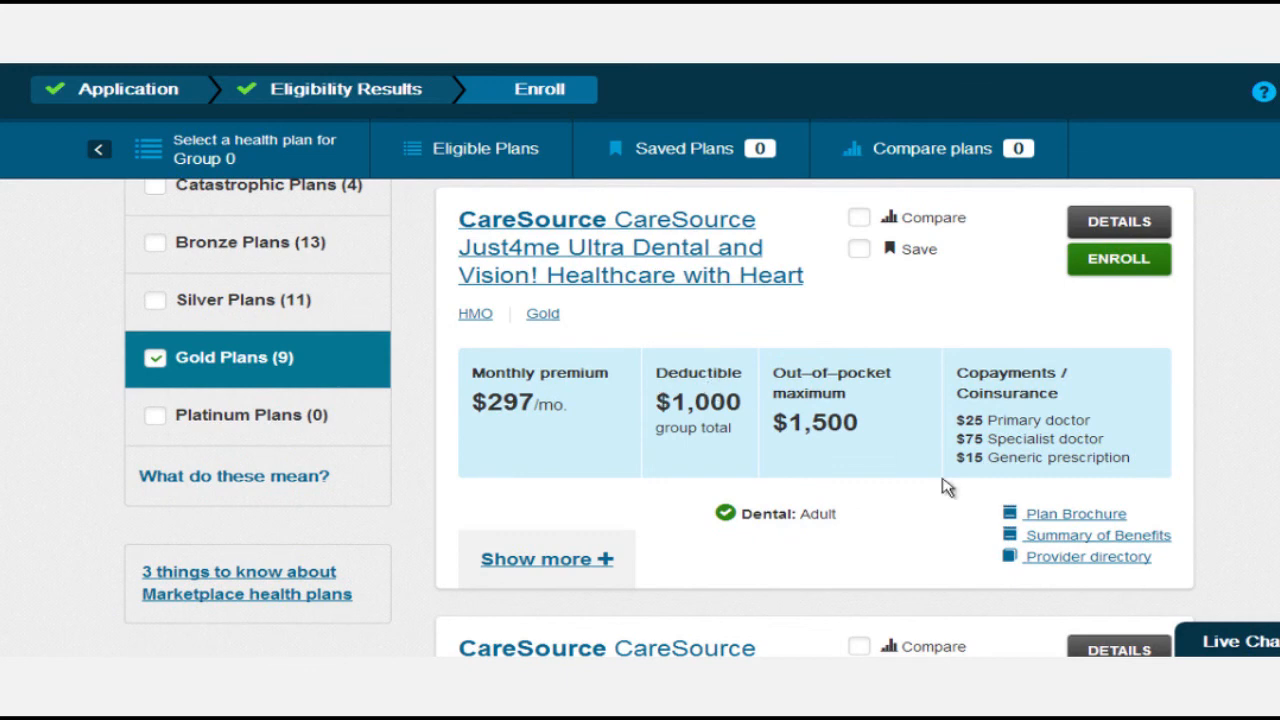
{"action": "scroll", "coordinate": [985, 525], "scroll_direction": "down", "scroll_amount": 2}
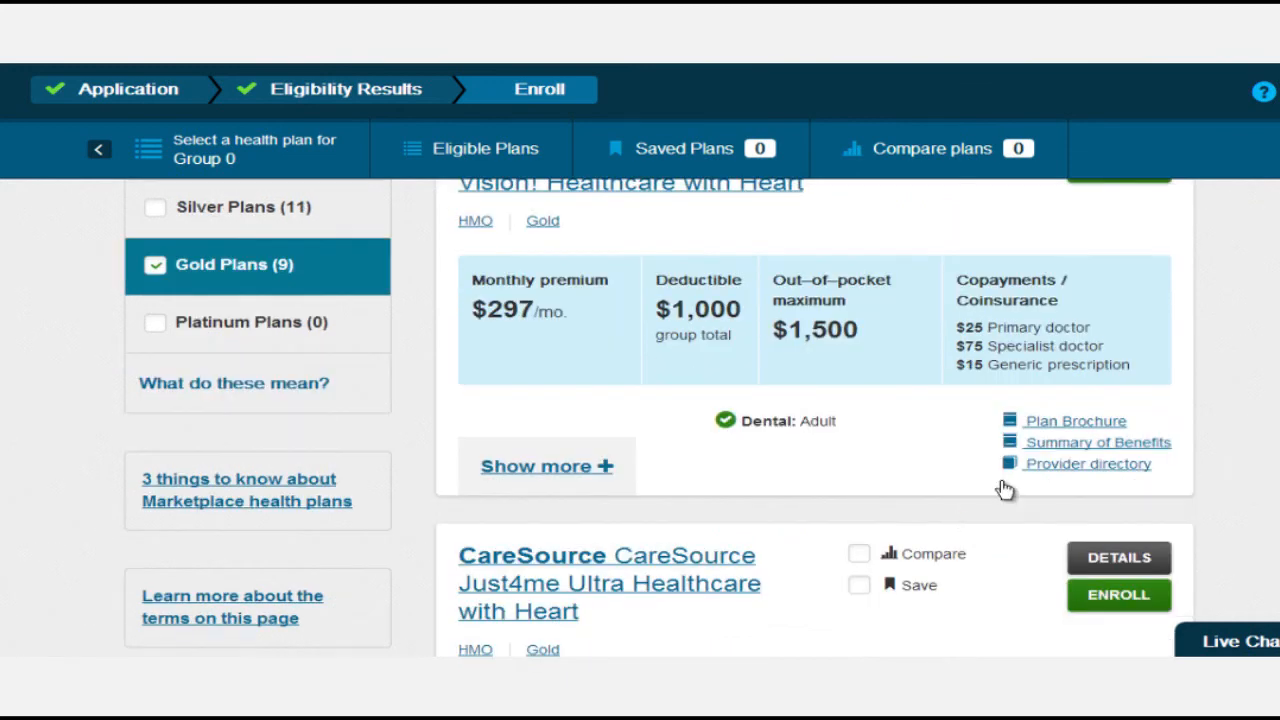
Check the top CareSource plan's provider directory (Page Not Found), then scroll to MedMutual Market HSA 2000 - Gold.
{"action": "left_click", "coordinate": [1051, 421]}
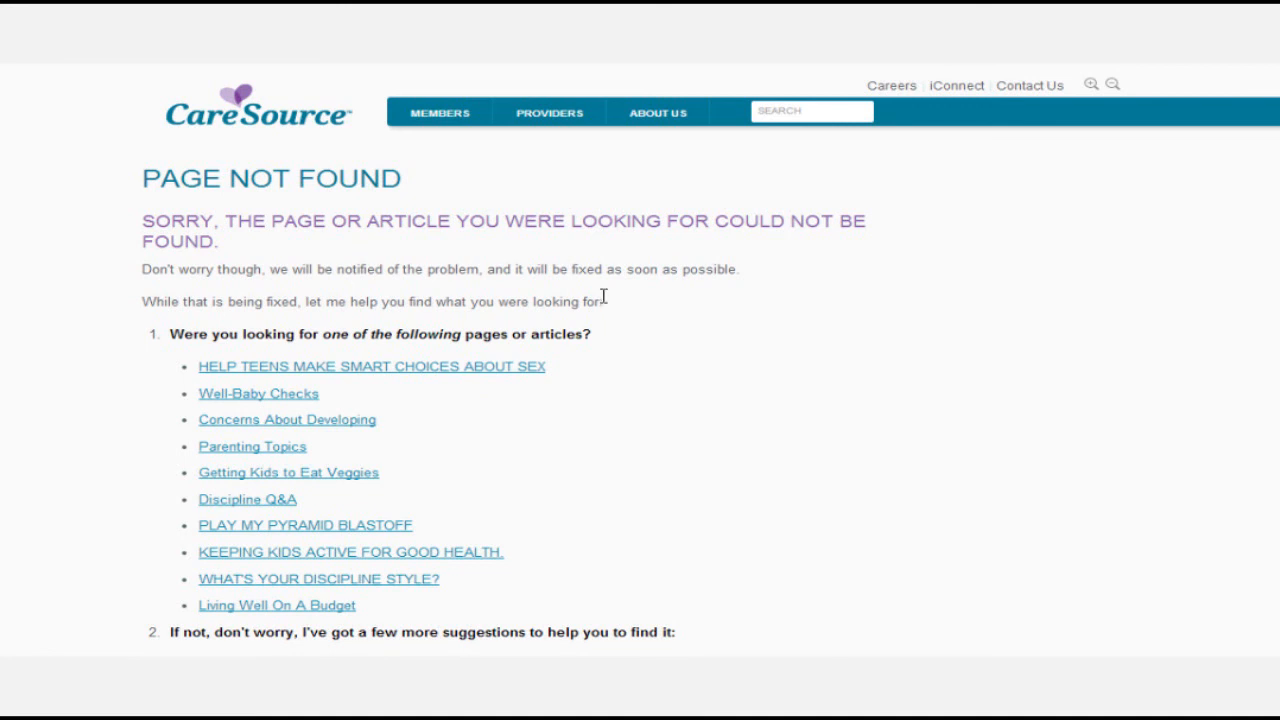
{"action": "left_click_drag", "start_coordinate": [412, 186], "coordinate": [123, 183]}
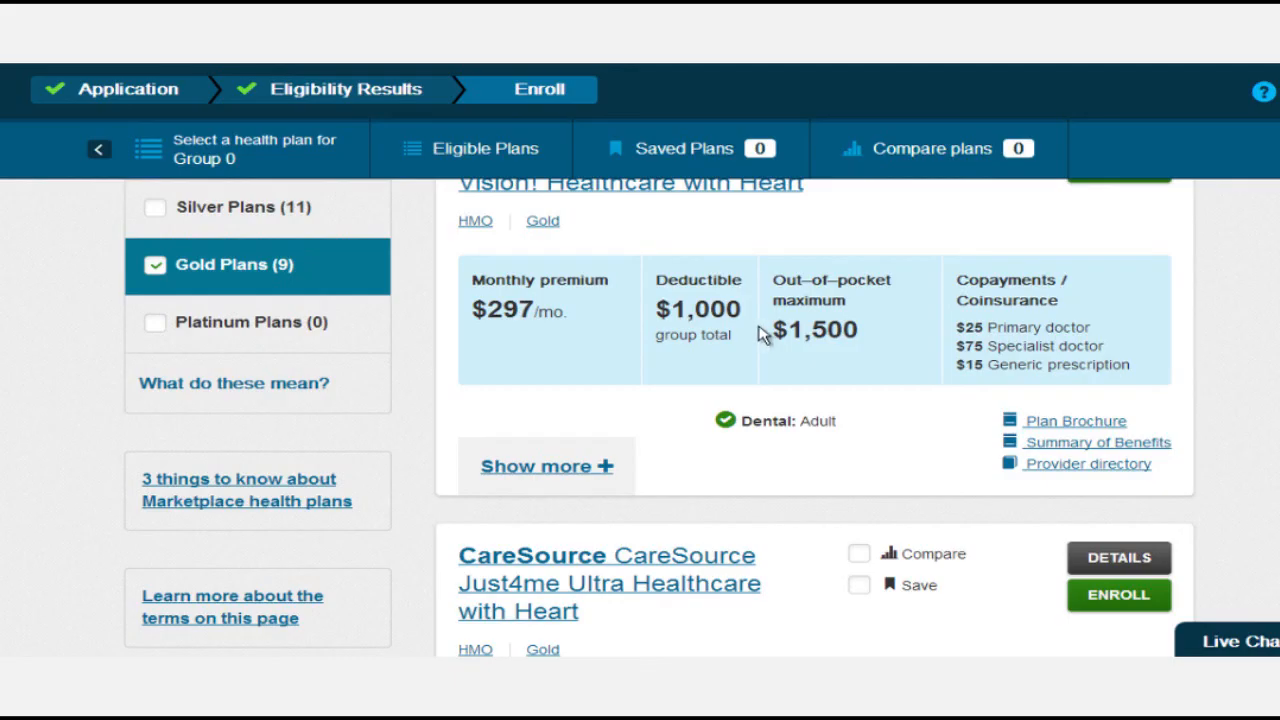
{"action": "scroll", "coordinate": [757, 337], "scroll_direction": "up", "scroll_amount": 2}
{"action": "scroll", "coordinate": [757, 337], "scroll_direction": "down", "scroll_amount": 2}
{"action": "scroll", "coordinate": [943, 443], "scroll_direction": "down", "scroll_amount": 1}
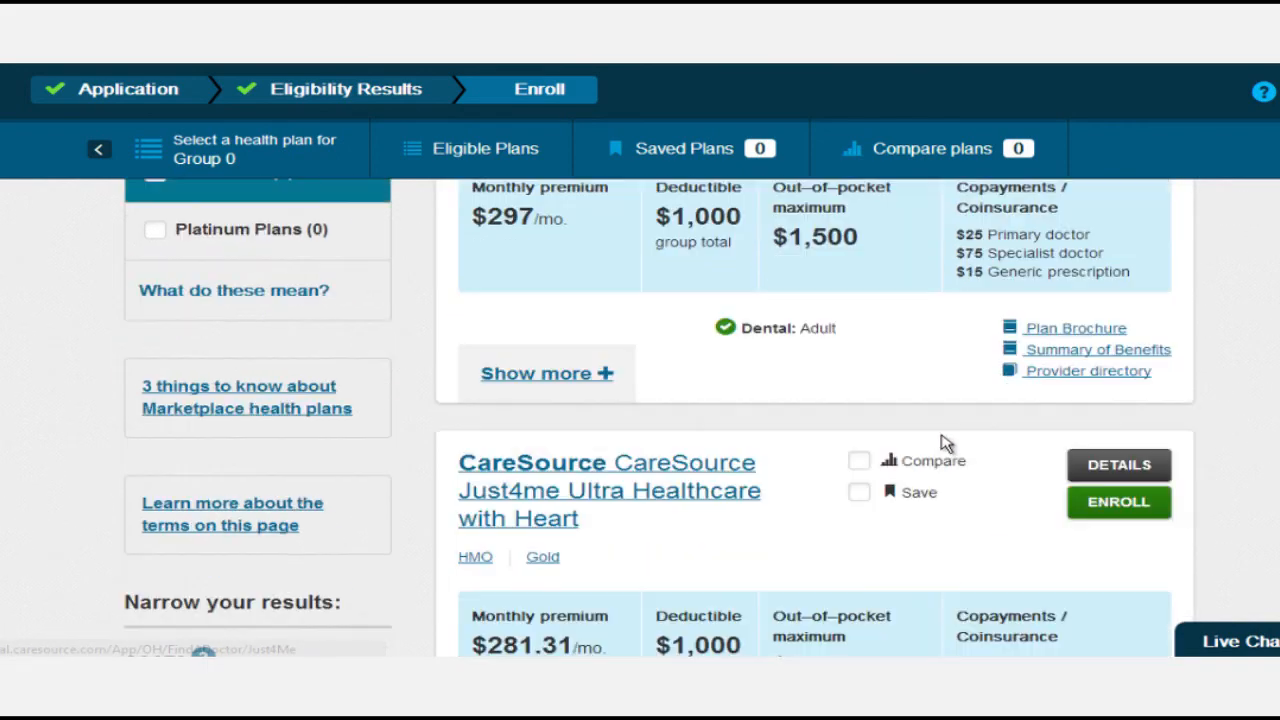
{"action": "scroll", "coordinate": [945, 443], "scroll_direction": "up", "scroll_amount": 2}
{"action": "scroll", "coordinate": [920, 440], "scroll_direction": "up", "scroll_amount": 1}
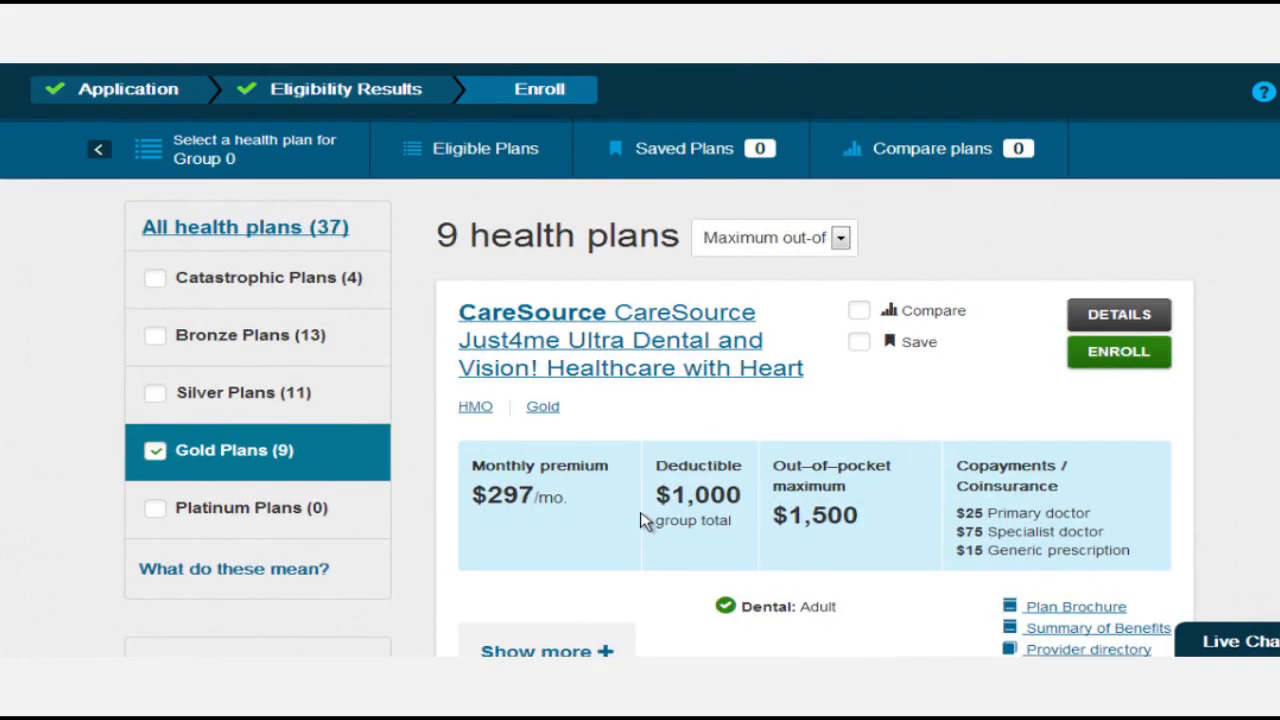
{"action": "scroll", "coordinate": [643, 518], "scroll_direction": "down", "scroll_amount": 5}
{"action": "scroll", "coordinate": [643, 518], "scroll_direction": "down", "scroll_amount": 4}
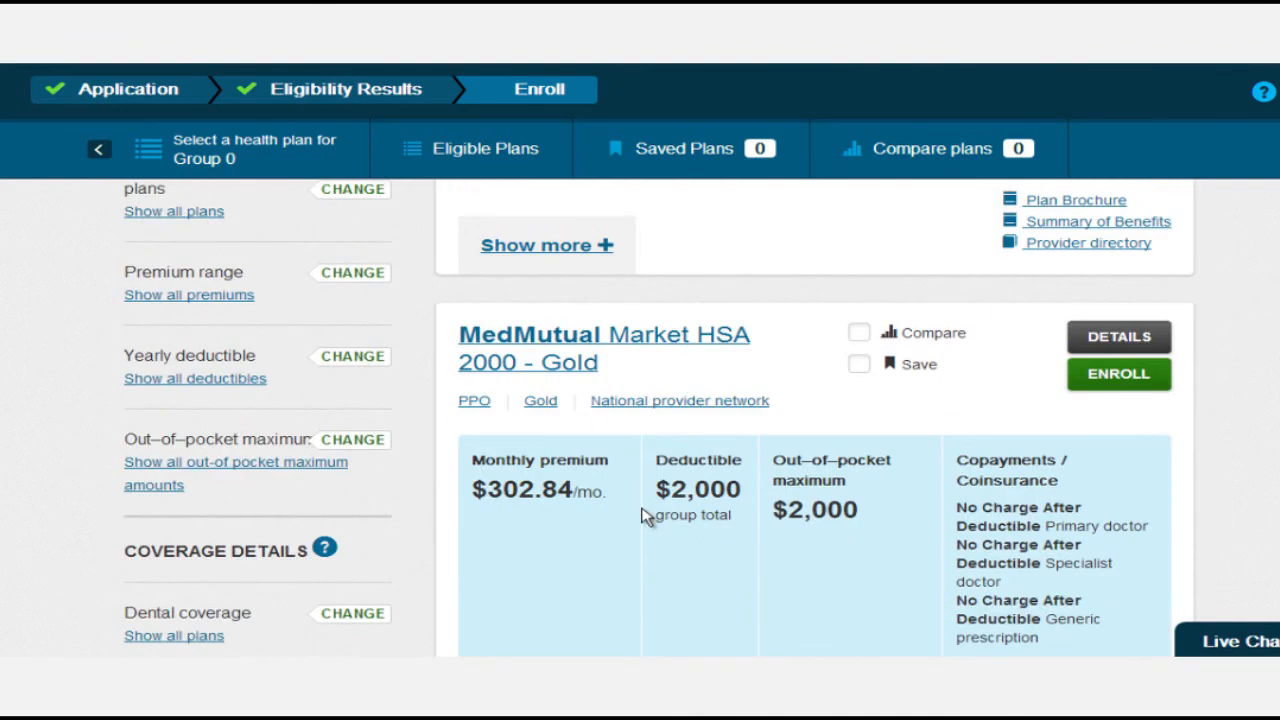
{"action": "scroll", "coordinate": [645, 517], "scroll_direction": "down", "scroll_amount": 1}
{"action": "scroll", "coordinate": [943, 594], "scroll_direction": "down", "scroll_amount": 2}
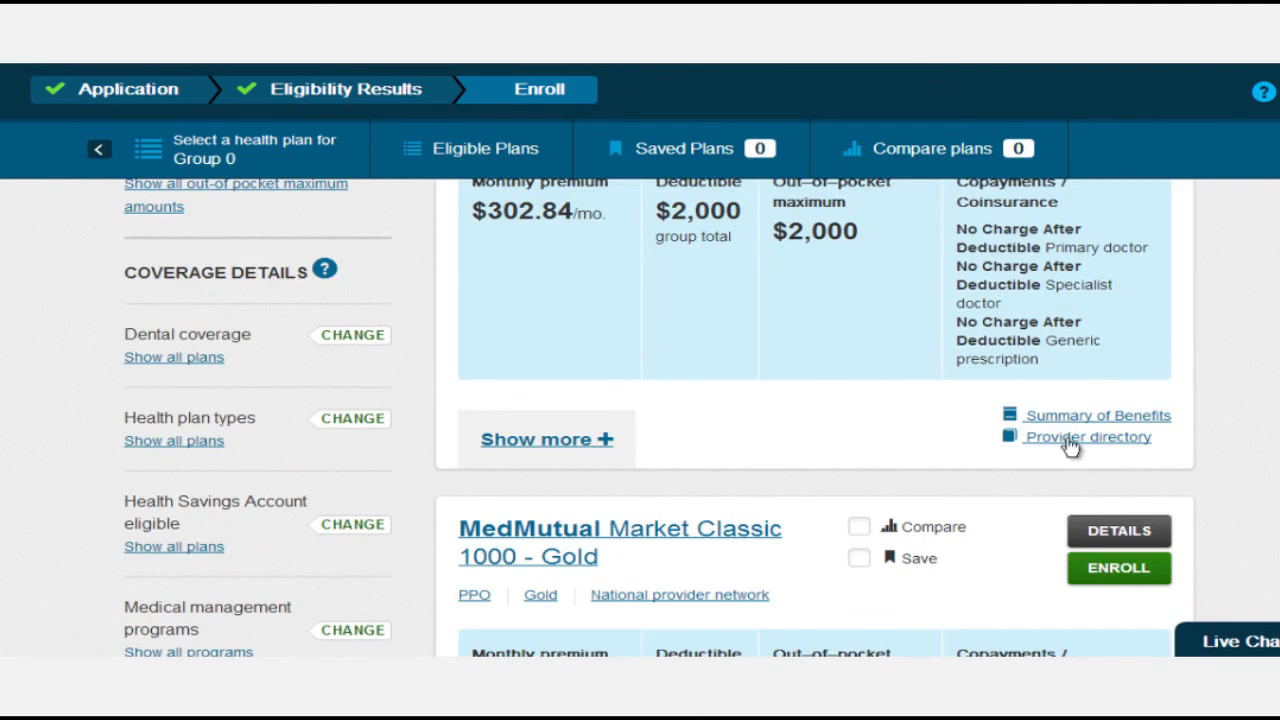
Check the MedMutual HSA 2000 plan's summary of benefits and provider directory, returning to the list.
{"action": "left_click", "coordinate": [1080, 418]}
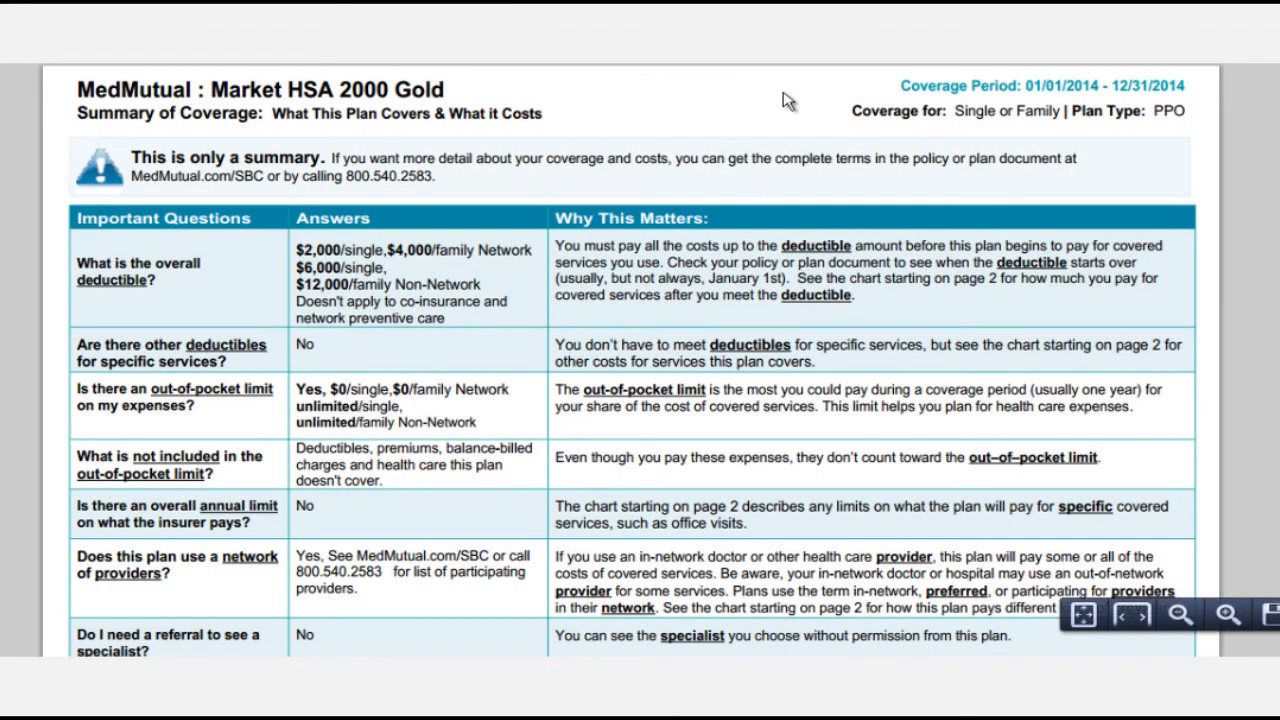
{"action": "key", "text": "ctrl+w"}
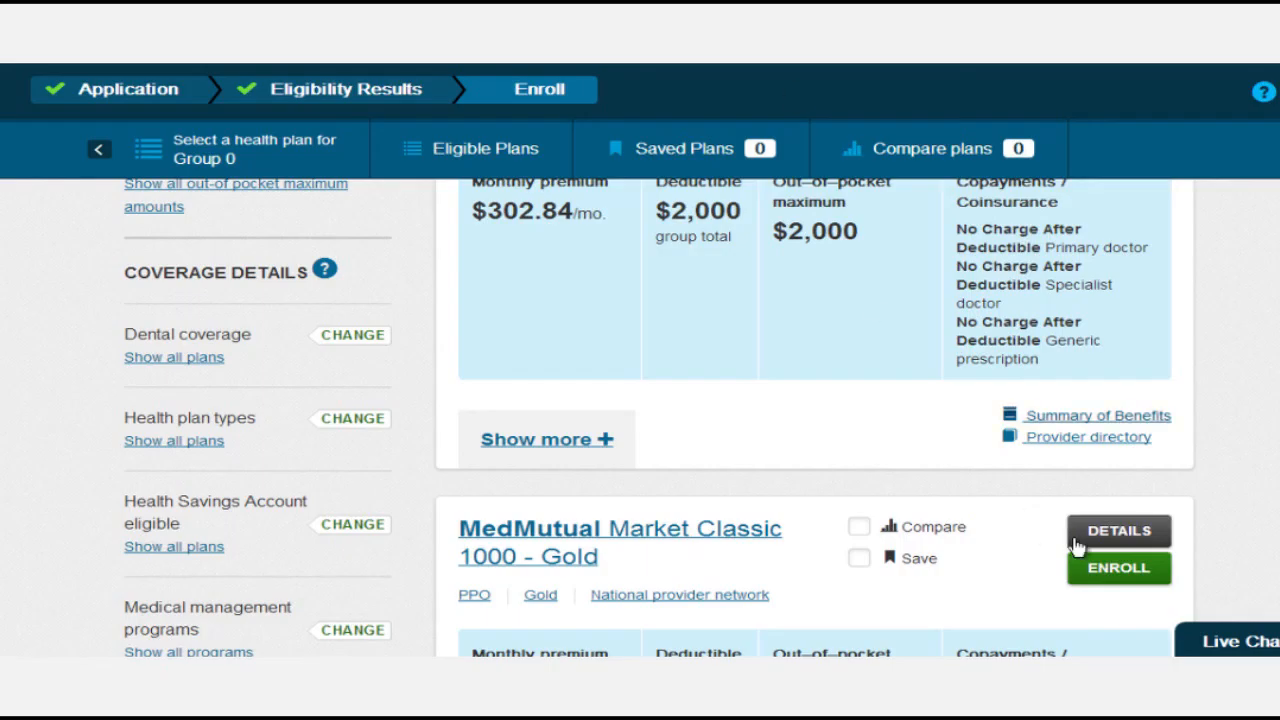
{"action": "left_click", "coordinate": [1073, 438]}
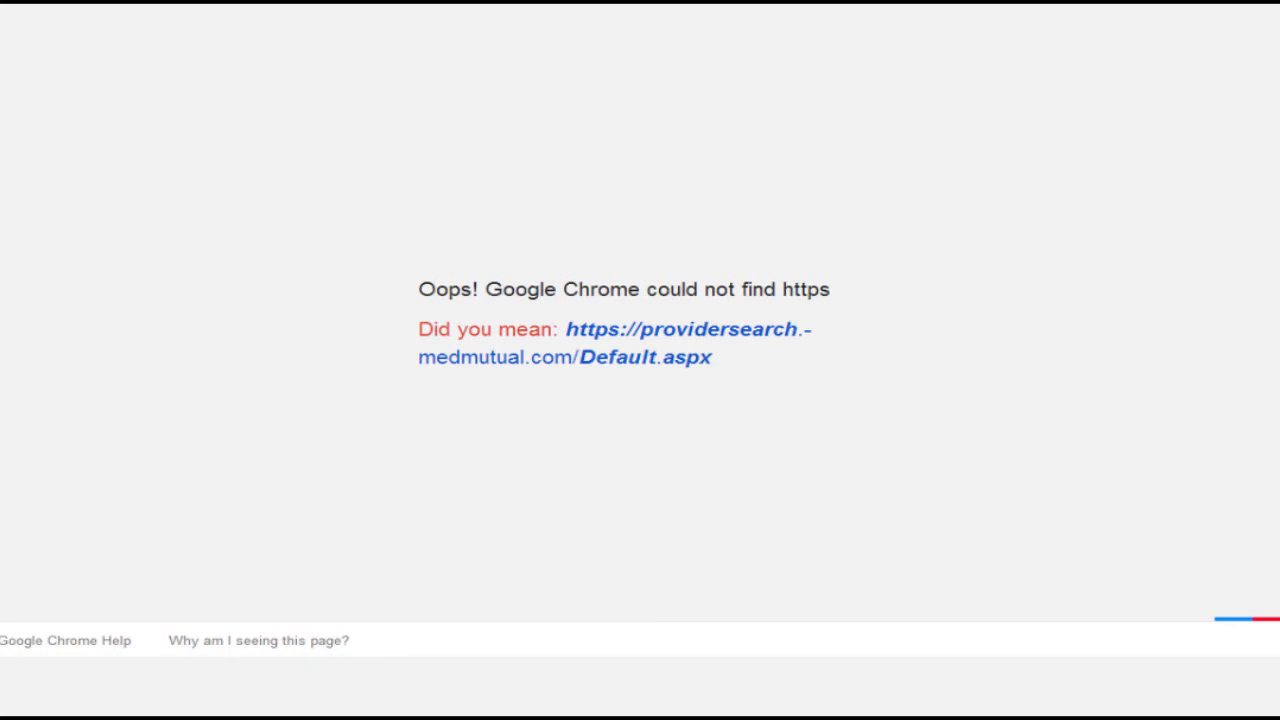
{"action": "key", "text": "ctrl+w"}
{"action": "scroll", "coordinate": [775, 441], "scroll_direction": "up", "scroll_amount": 2}
Open the MedMutual Market HSA 2000 - Gold details and collapse Costs for medical care.
{"action": "left_click", "coordinate": [1132, 245]}
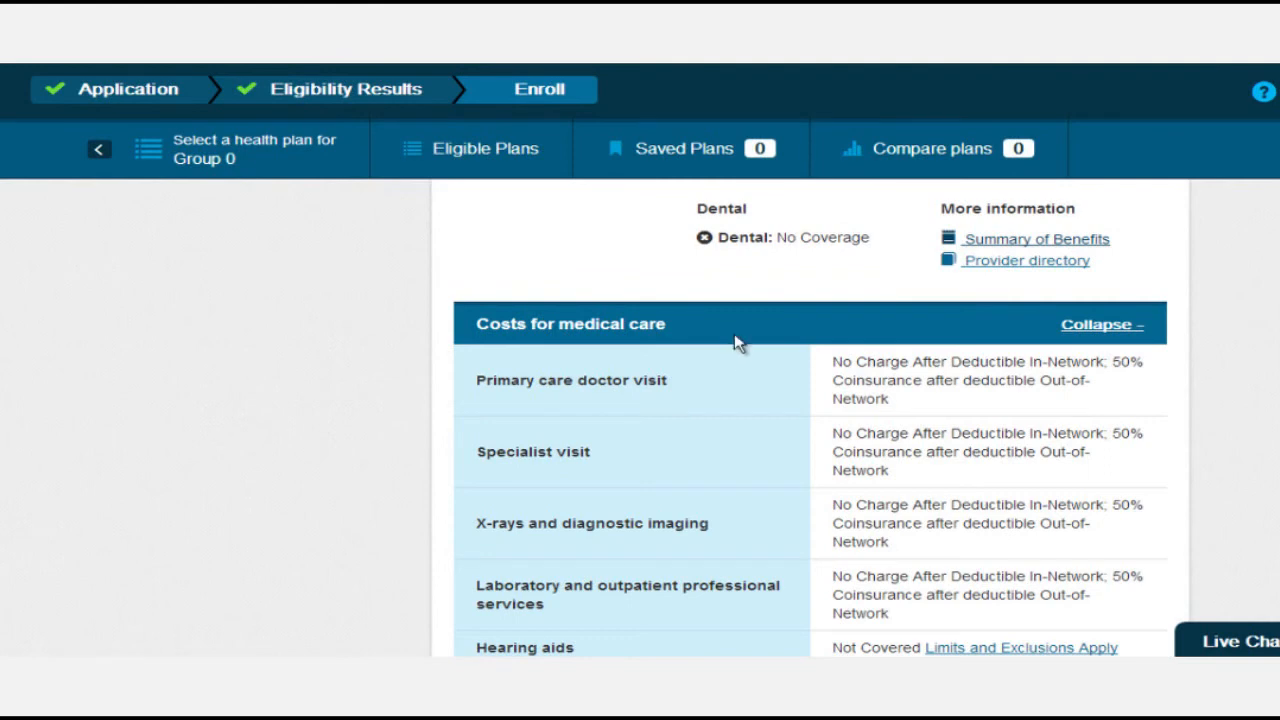
{"action": "scroll", "coordinate": [760, 360], "scroll_direction": "down", "scroll_amount": 3}
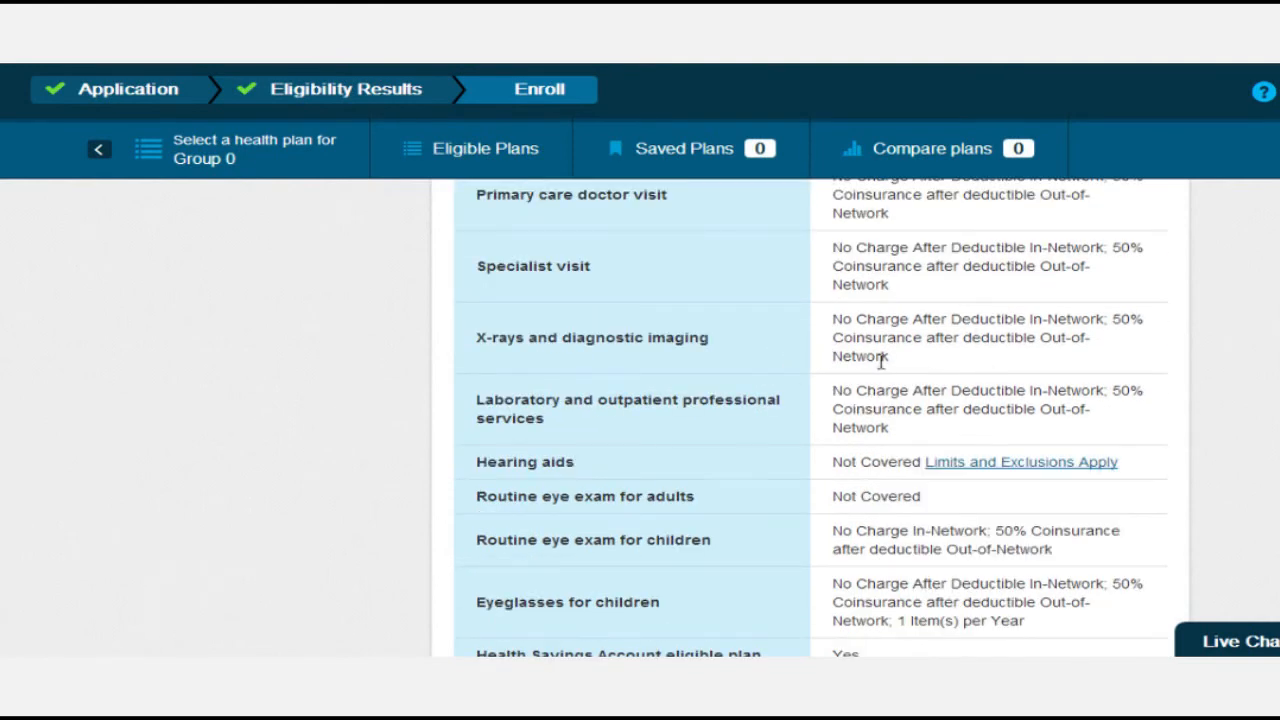
{"action": "scroll", "coordinate": [881, 360], "scroll_direction": "down", "scroll_amount": 5}
{"action": "scroll", "coordinate": [880, 366], "scroll_direction": "down", "scroll_amount": 2}
{"action": "scroll", "coordinate": [880, 370], "scroll_direction": "down", "scroll_amount": 3}
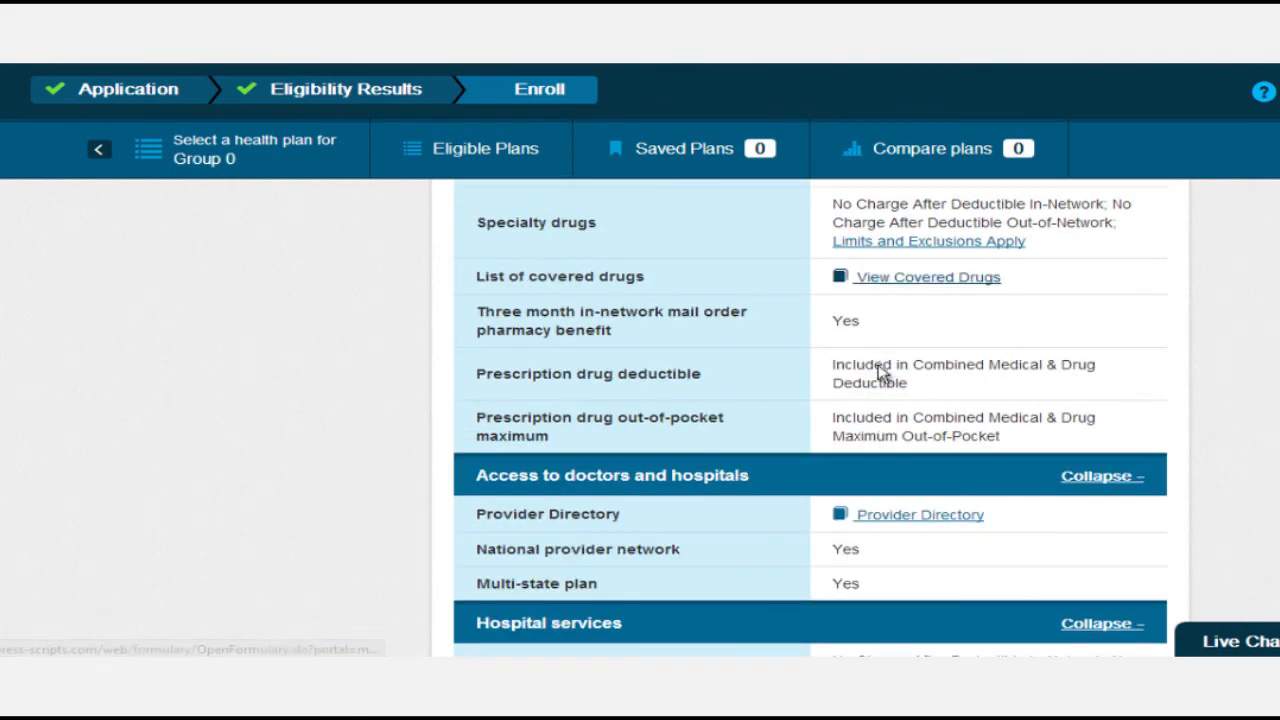
{"action": "scroll", "coordinate": [881, 370], "scroll_direction": "down", "scroll_amount": 2}
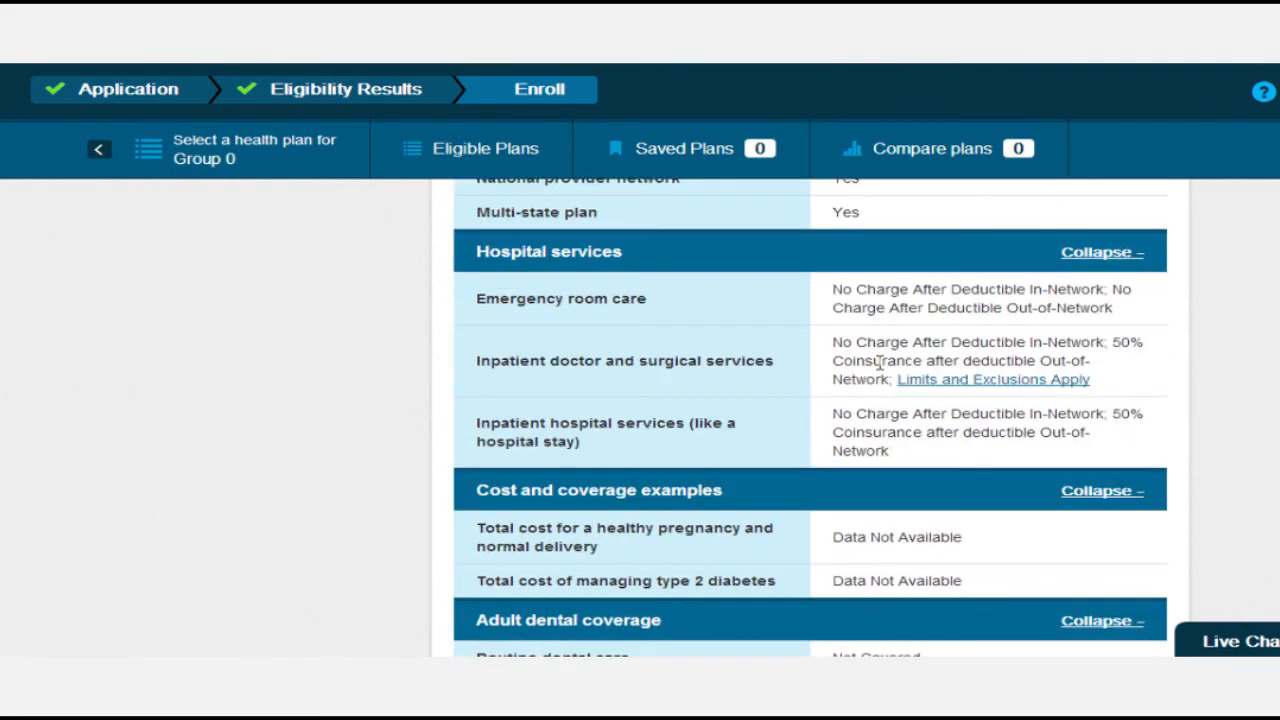
{"action": "scroll", "coordinate": [878, 362], "scroll_direction": "down", "scroll_amount": 1}
{"action": "scroll", "coordinate": [878, 362], "scroll_direction": "up", "scroll_amount": 12}
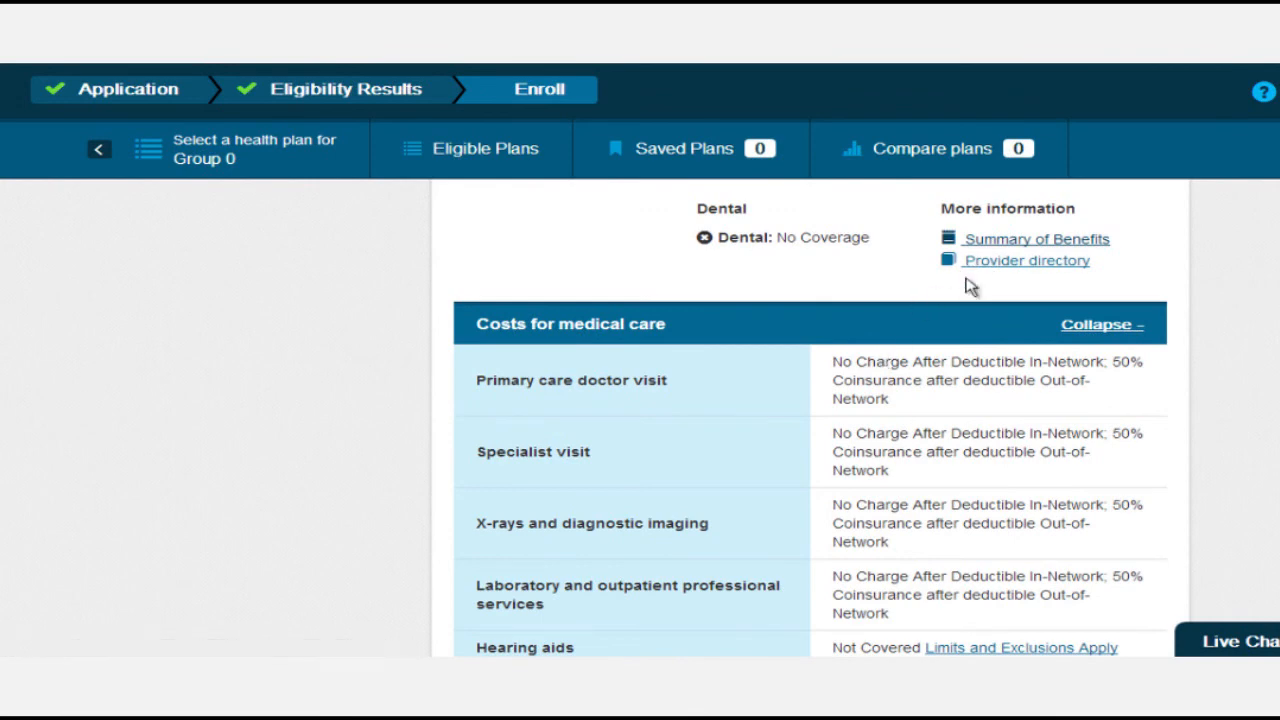
{"action": "scroll", "coordinate": [876, 333], "scroll_direction": "up", "scroll_amount": 1}
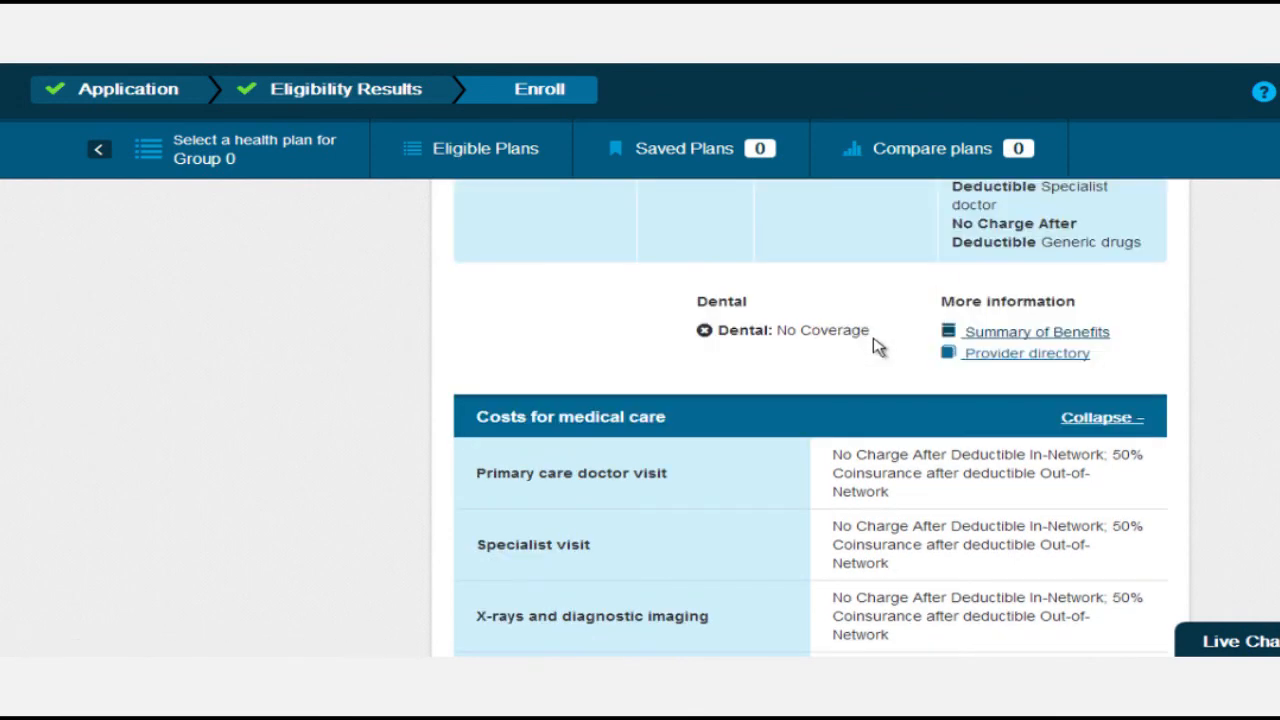
{"action": "left_click", "coordinate": [1106, 420]}
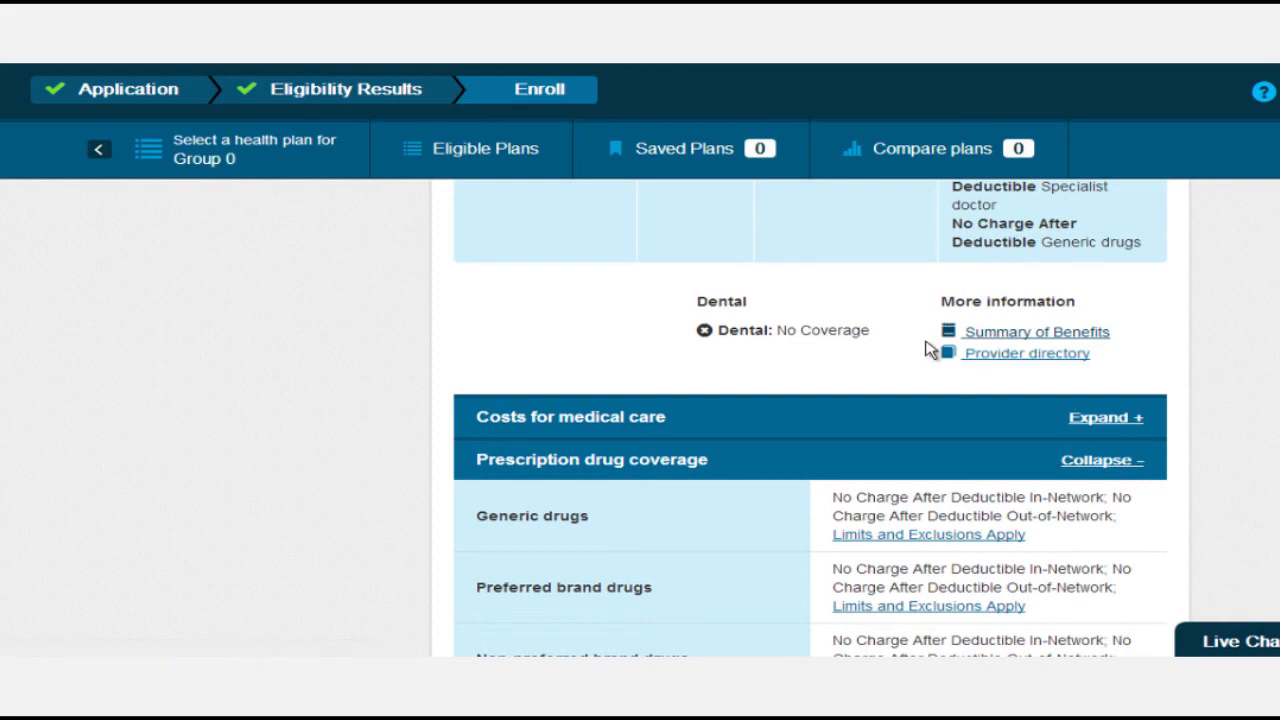
{"action": "scroll", "coordinate": [800, 360], "scroll_direction": "up", "scroll_amount": 4}
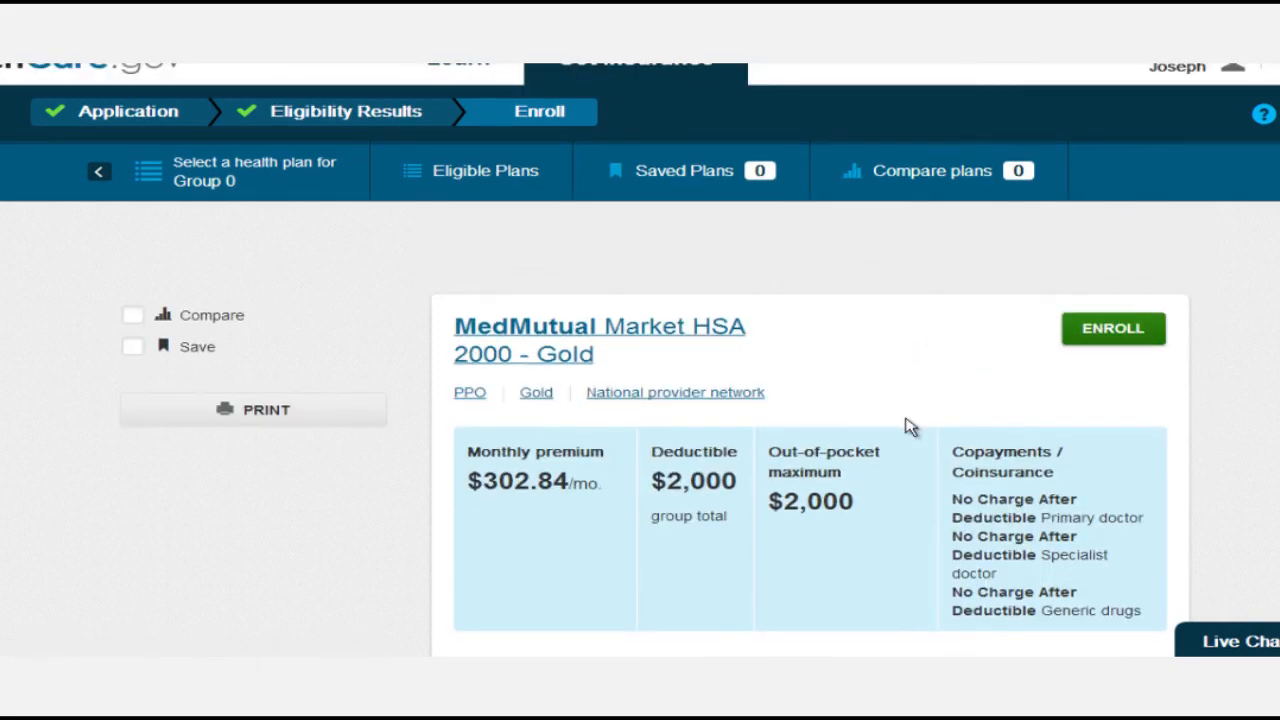
{"action": "scroll", "coordinate": [906, 432], "scroll_direction": "up", "scroll_amount": 1}
Enroll in MedMutual Market HSA 2000 - Gold at $302.84/mo and confirm the selection.
{"action": "left_click", "coordinate": [1097, 370]}
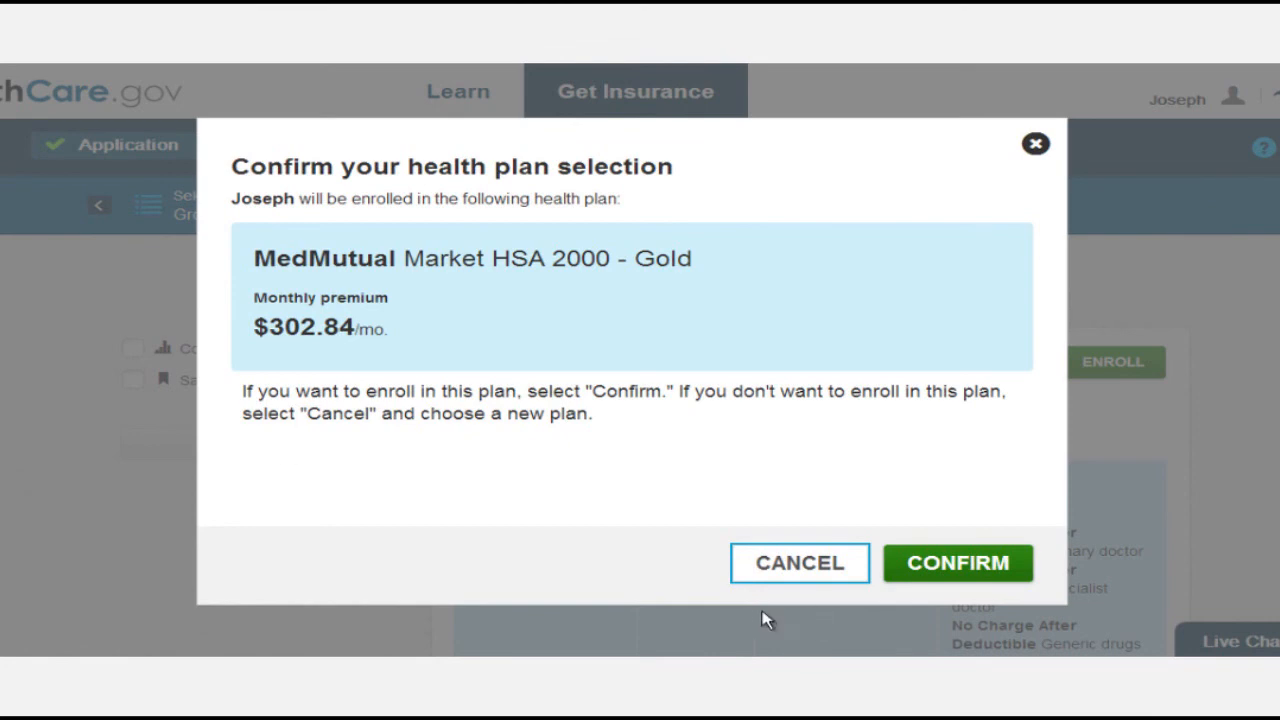
{"action": "left_click", "coordinate": [953, 570]}
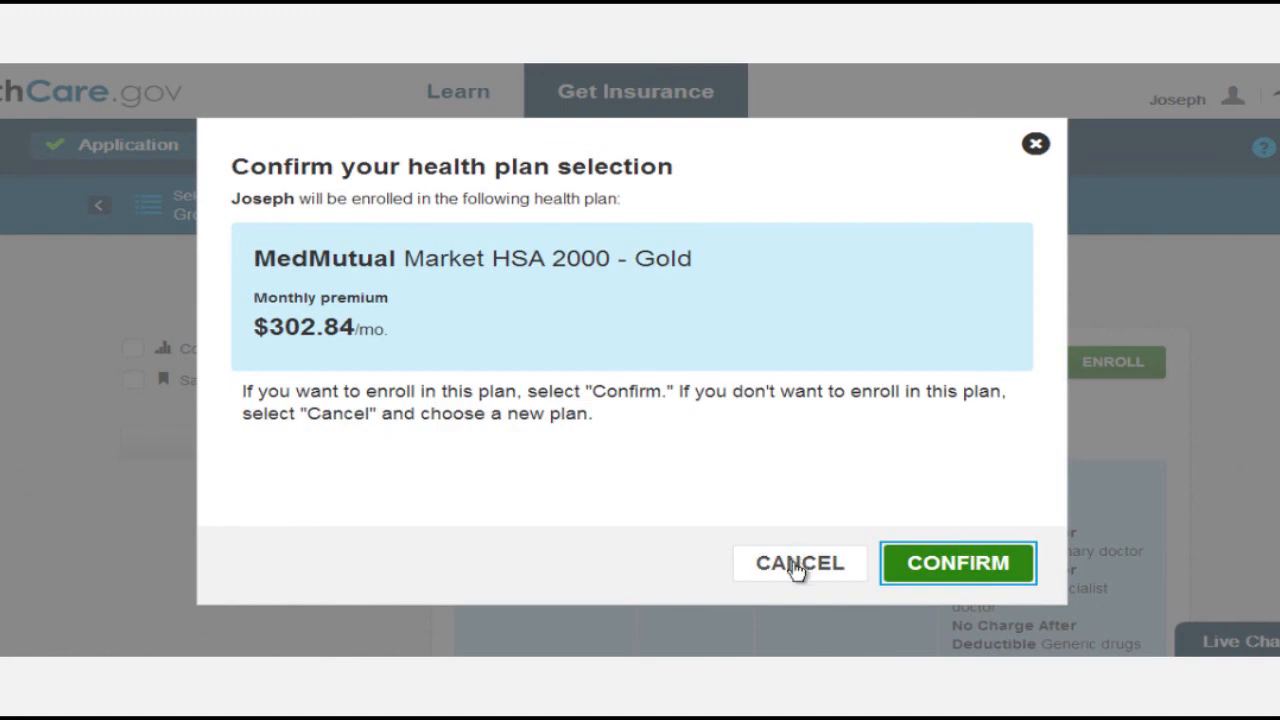
{"action": "left_click", "coordinate": [988, 566]}
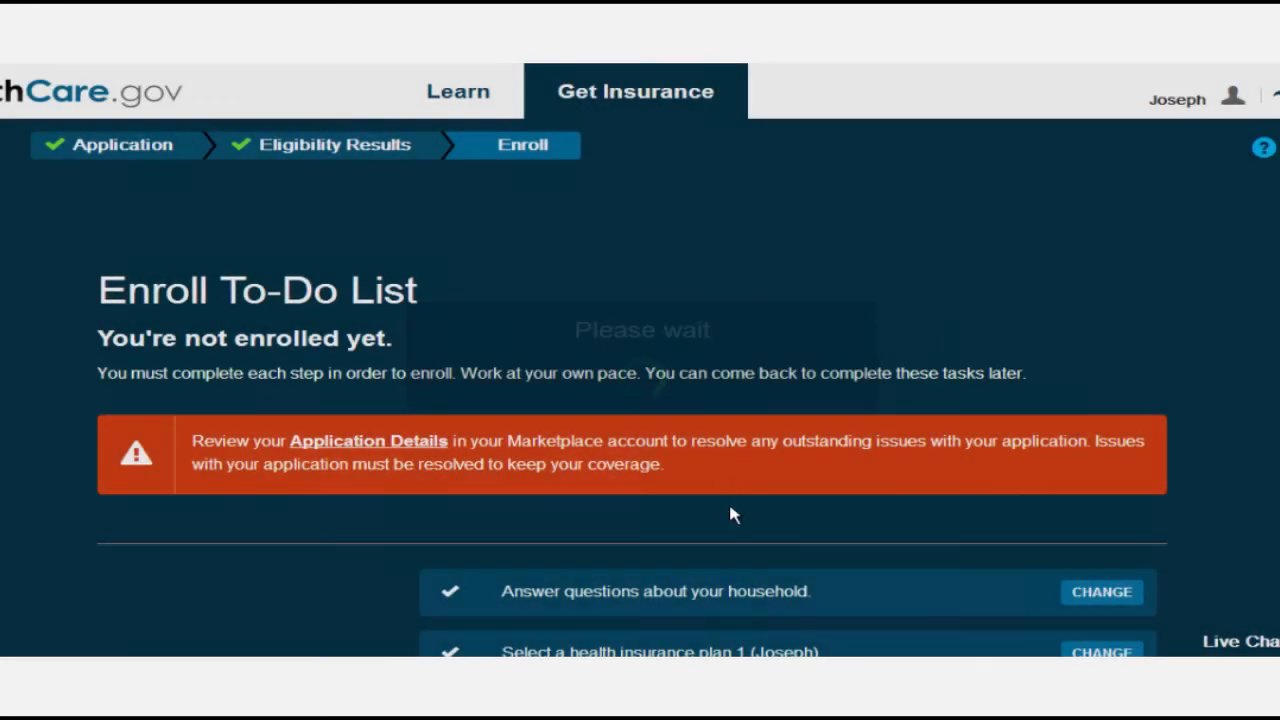
{"action": "scroll", "coordinate": [730, 514], "scroll_direction": "down", "scroll_amount": 2}
{"action": "scroll", "coordinate": [636, 606], "scroll_direction": "down", "scroll_amount": 3}
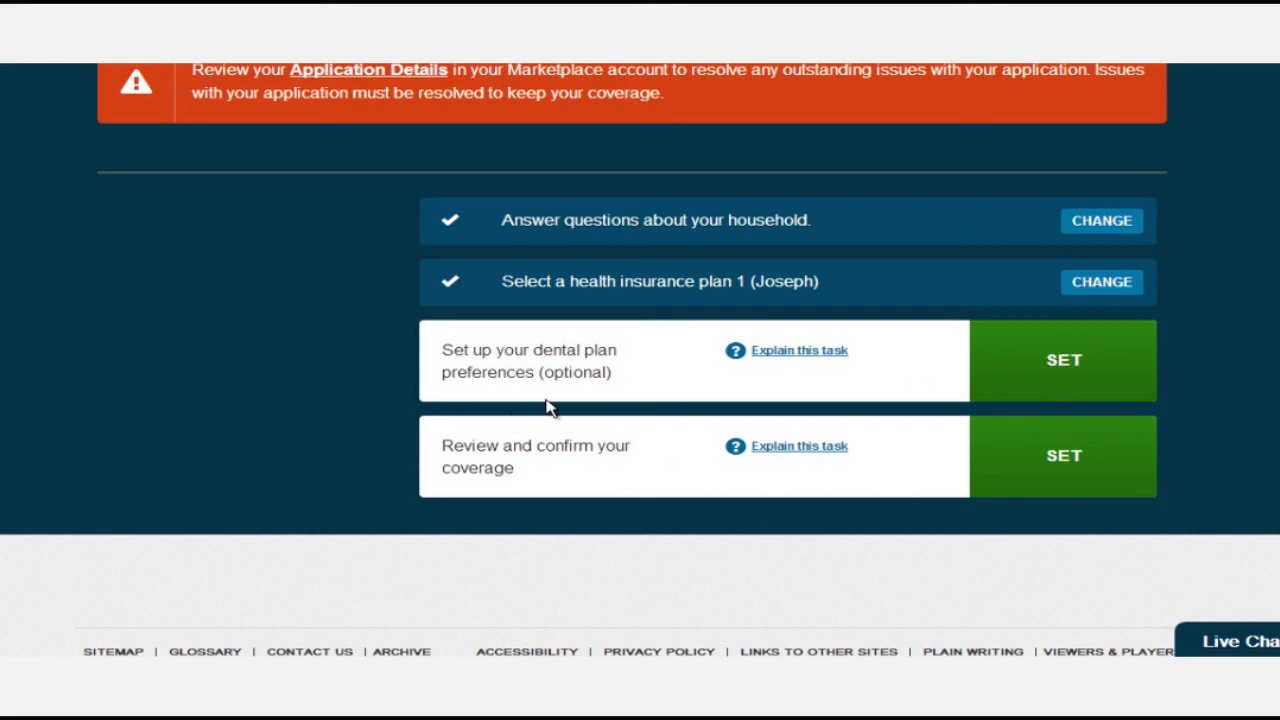
Open the dental plan preferences task and decline a separate dental plan.
{"action": "left_click", "coordinate": [1078, 356]}
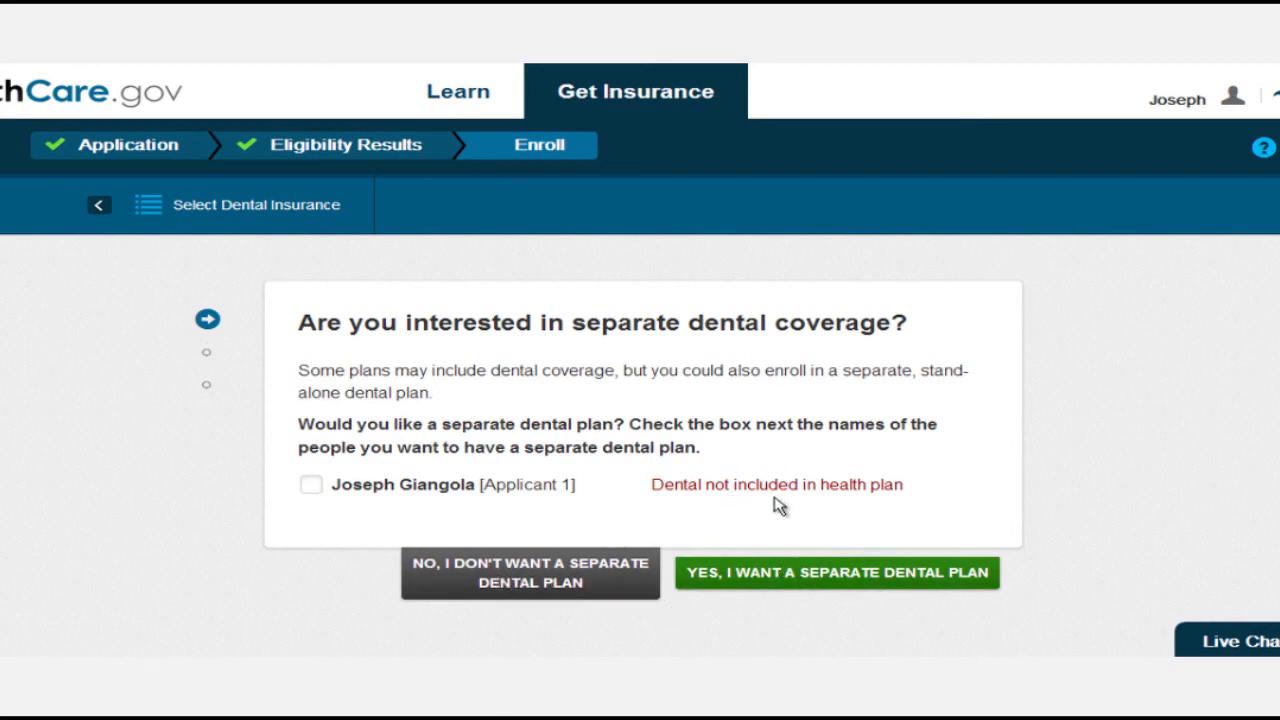
{"action": "left_click", "coordinate": [613, 563]}
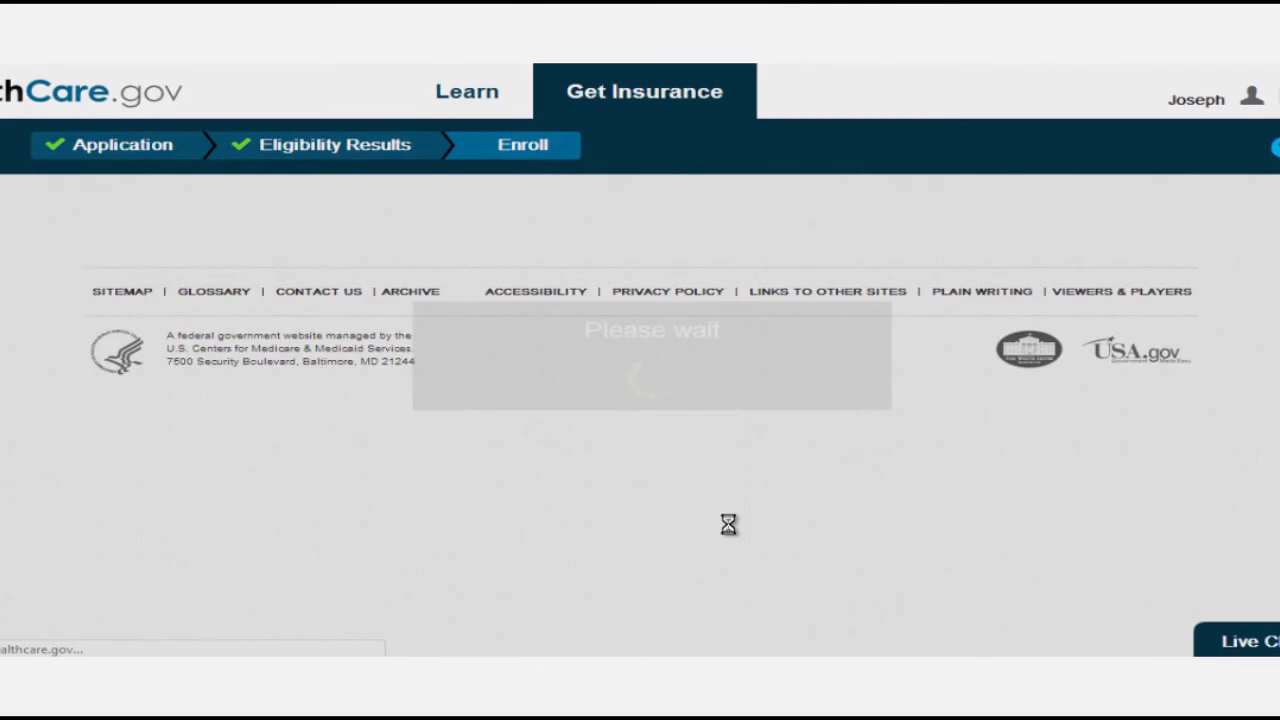
{"action": "scroll", "coordinate": [760, 524], "scroll_direction": "down", "scroll_amount": 2}
{"action": "scroll", "coordinate": [770, 527], "scroll_direction": "down", "scroll_amount": 2}
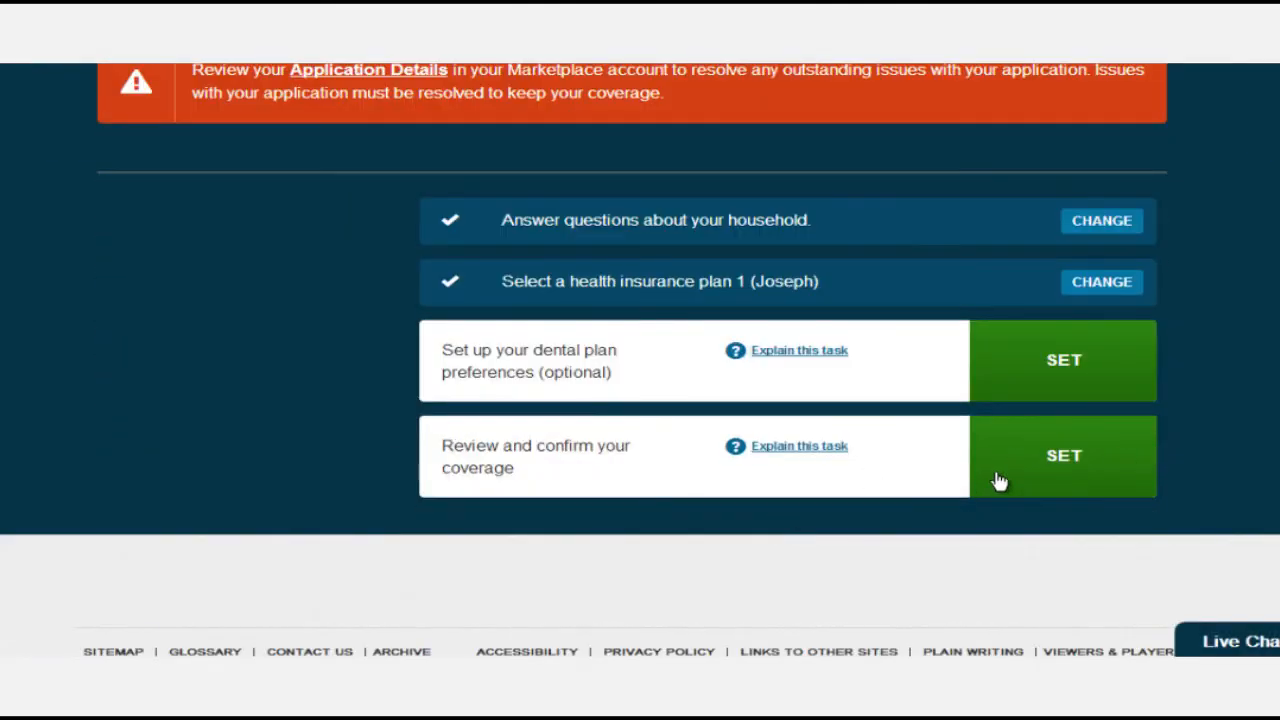
{"action": "scroll", "coordinate": [745, 527], "scroll_direction": "up", "scroll_amount": 1}
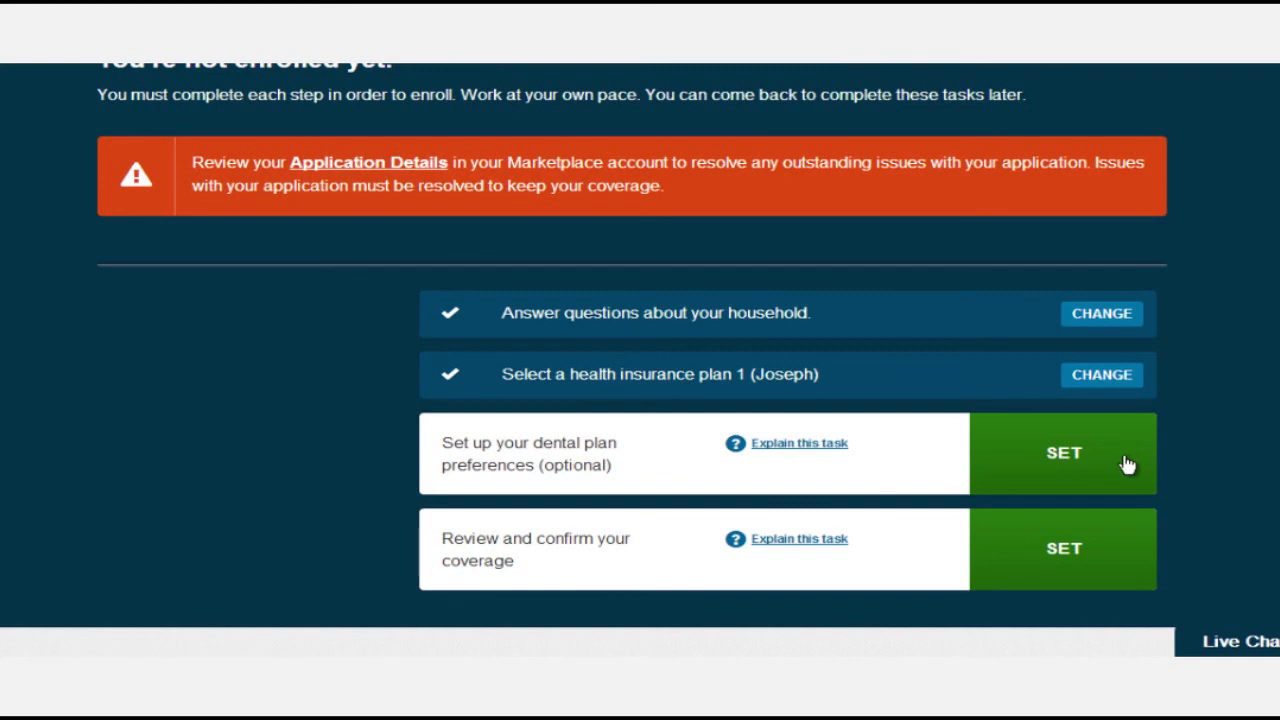
{"action": "scroll", "coordinate": [1125, 464], "scroll_direction": "up", "scroll_amount": 1}
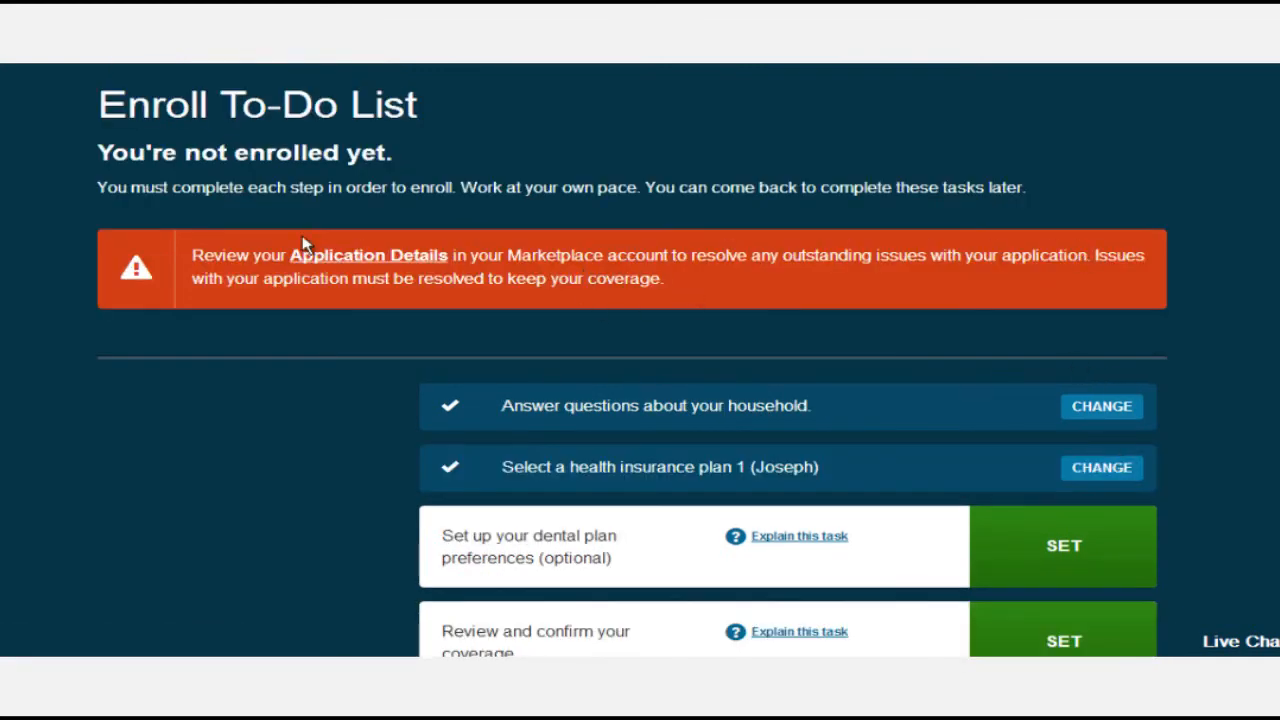
{"action": "scroll", "coordinate": [578, 310], "scroll_direction": "down", "scroll_amount": 1}
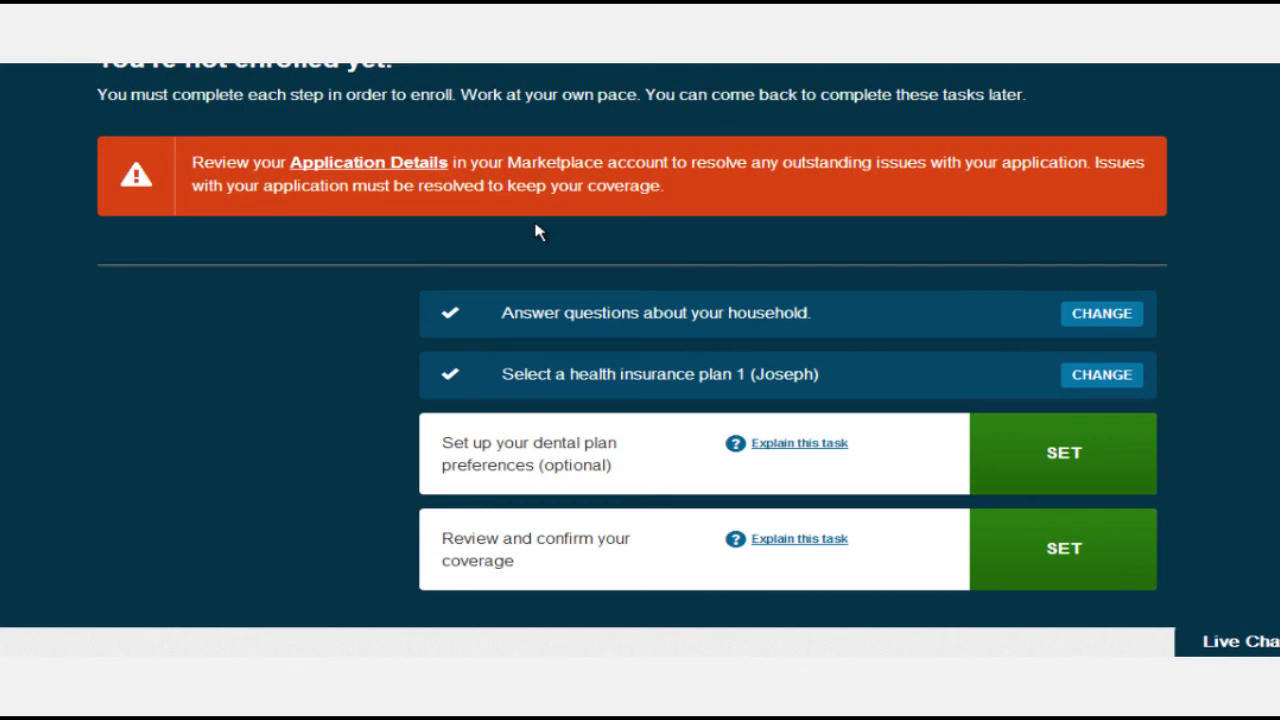
{"action": "scroll", "coordinate": [536, 232], "scroll_direction": "up", "scroll_amount": 1}
{"action": "scroll", "coordinate": [536, 237], "scroll_direction": "up", "scroll_amount": 1}
{"action": "scroll", "coordinate": [536, 237], "scroll_direction": "down", "scroll_amount": 1}
{"action": "scroll", "coordinate": [536, 237], "scroll_direction": "up", "scroll_amount": 1}
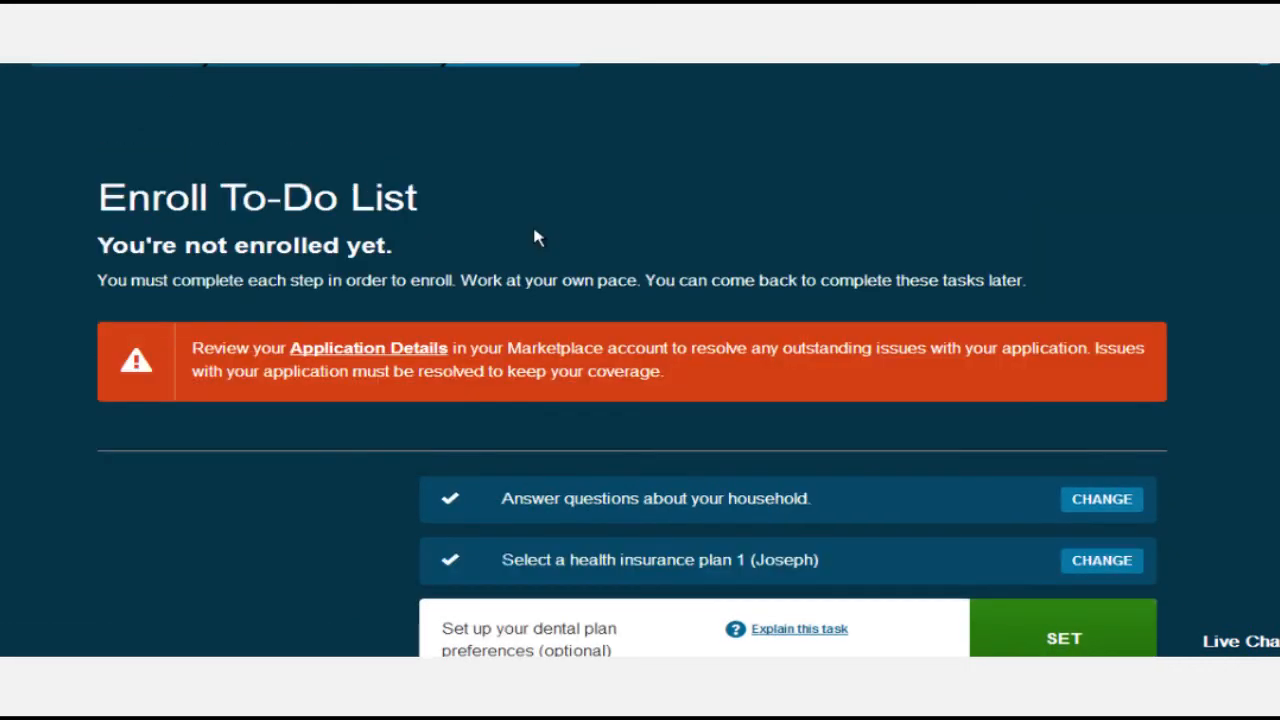
{"action": "scroll", "coordinate": [536, 237], "scroll_direction": "up", "scroll_amount": 1}
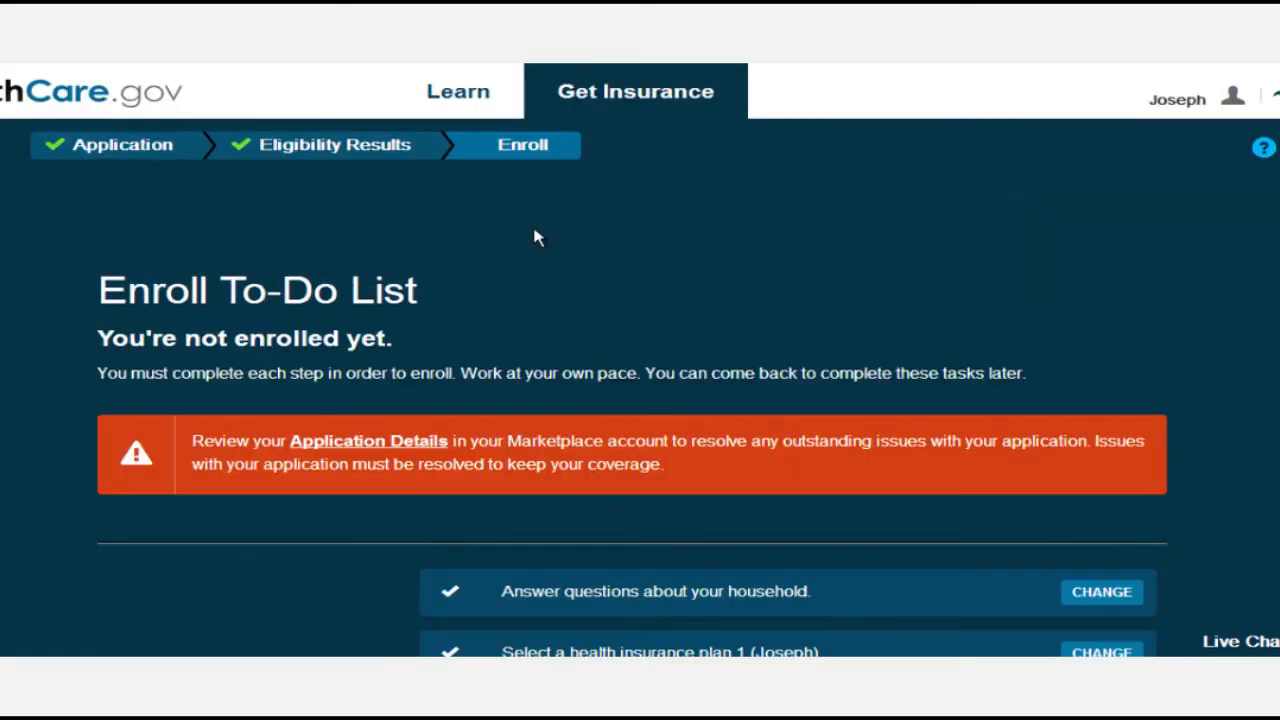
{"action": "left_click", "coordinate": [1175, 107]}
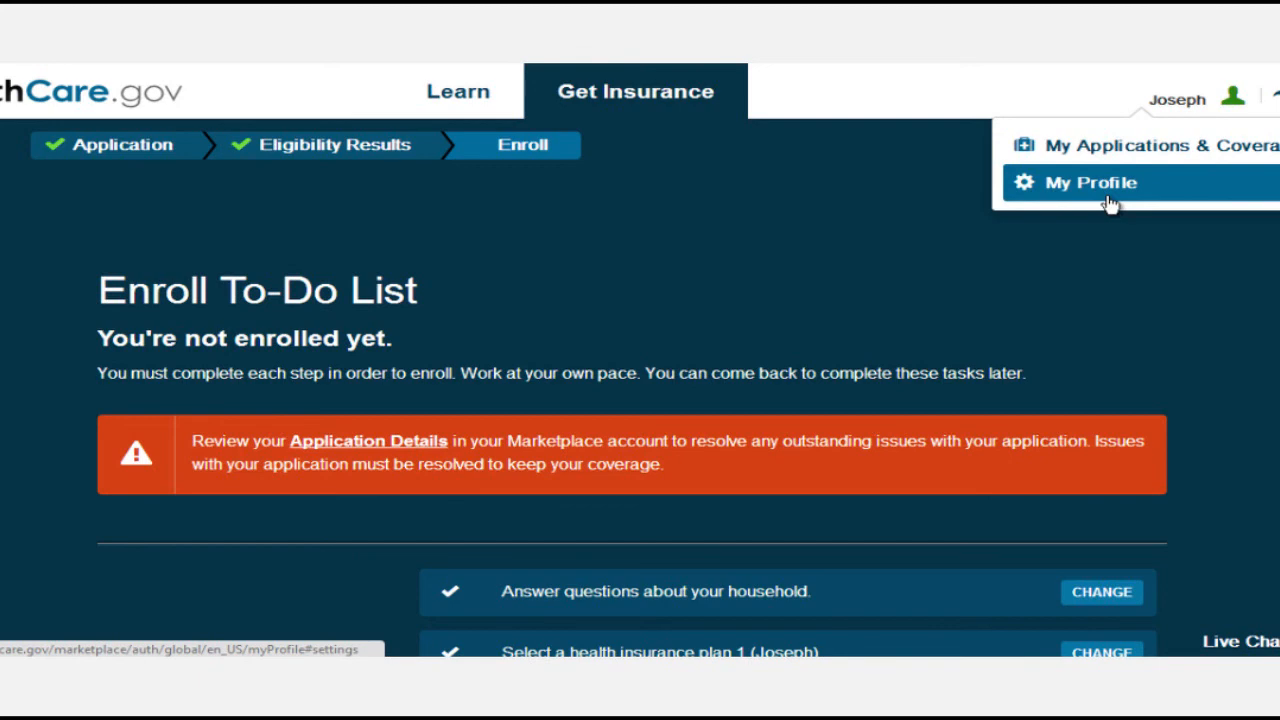
{"action": "left_click", "coordinate": [934, 268]}
{"action": "scroll", "coordinate": [697, 314], "scroll_direction": "down", "scroll_amount": 3}
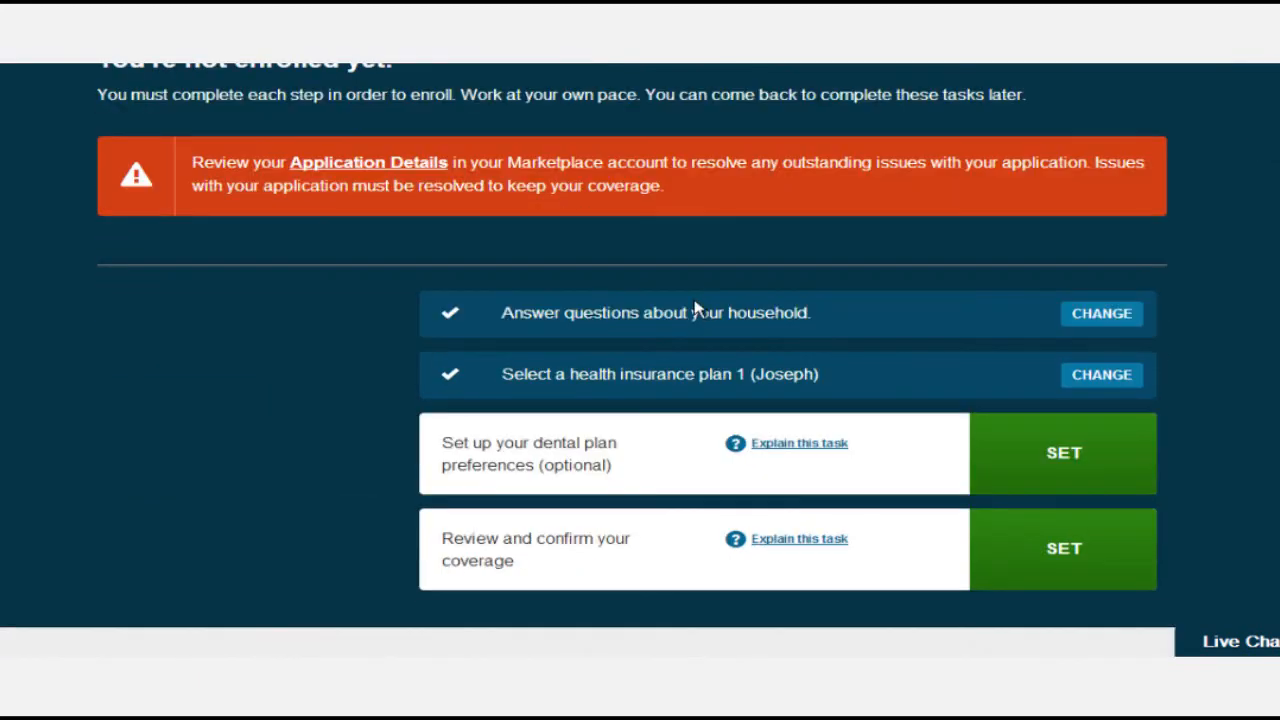
{"action": "scroll", "coordinate": [697, 310], "scroll_direction": "up", "scroll_amount": 1}
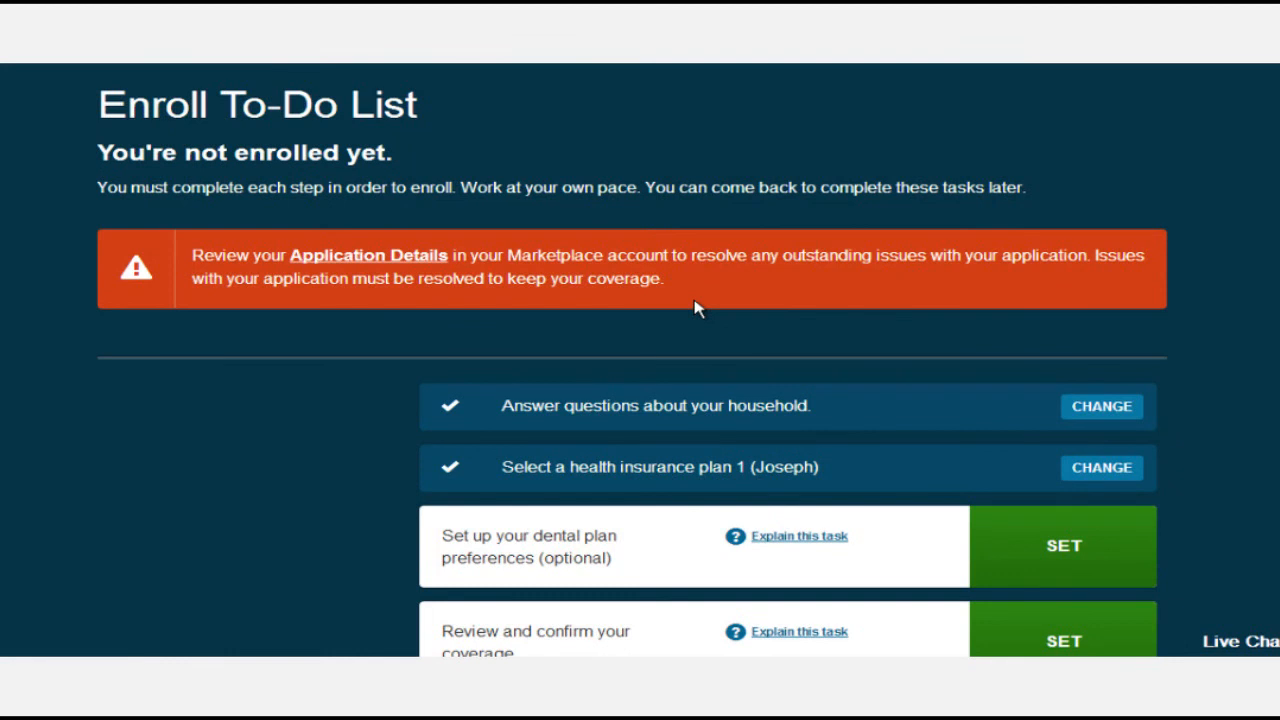